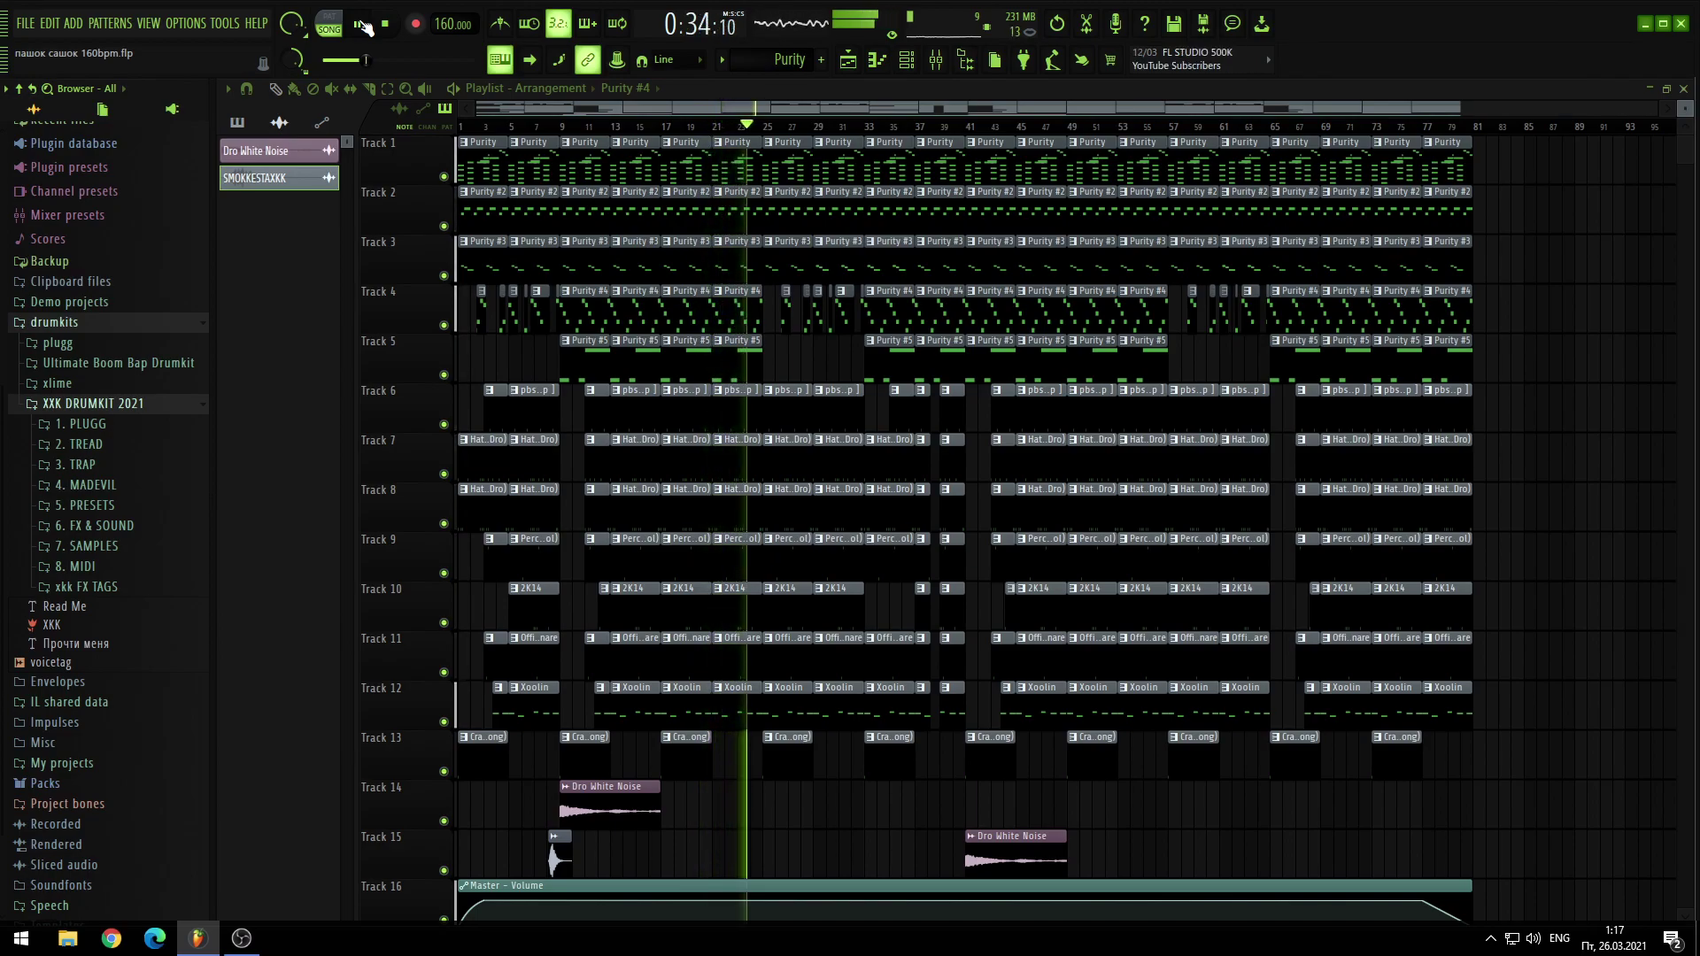
# Step: Stop the song, solo Track 1 in the playlist and play it from the start
pyautogui.click(385, 24)
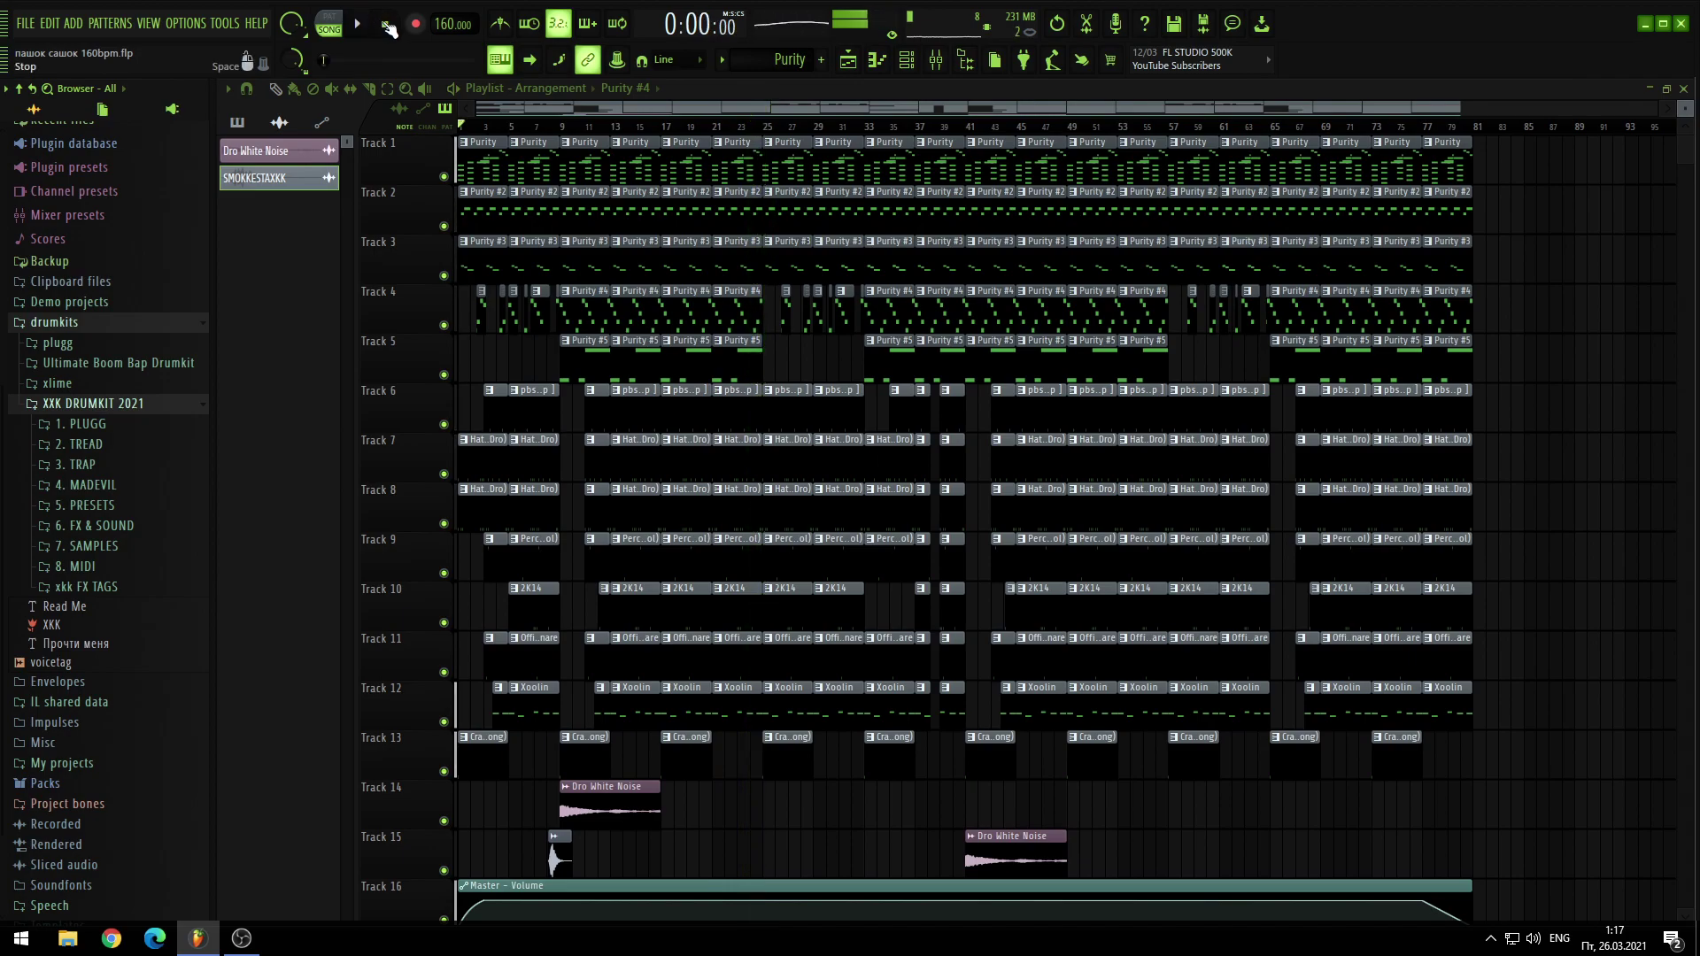
pyautogui.rightClick(444, 177)
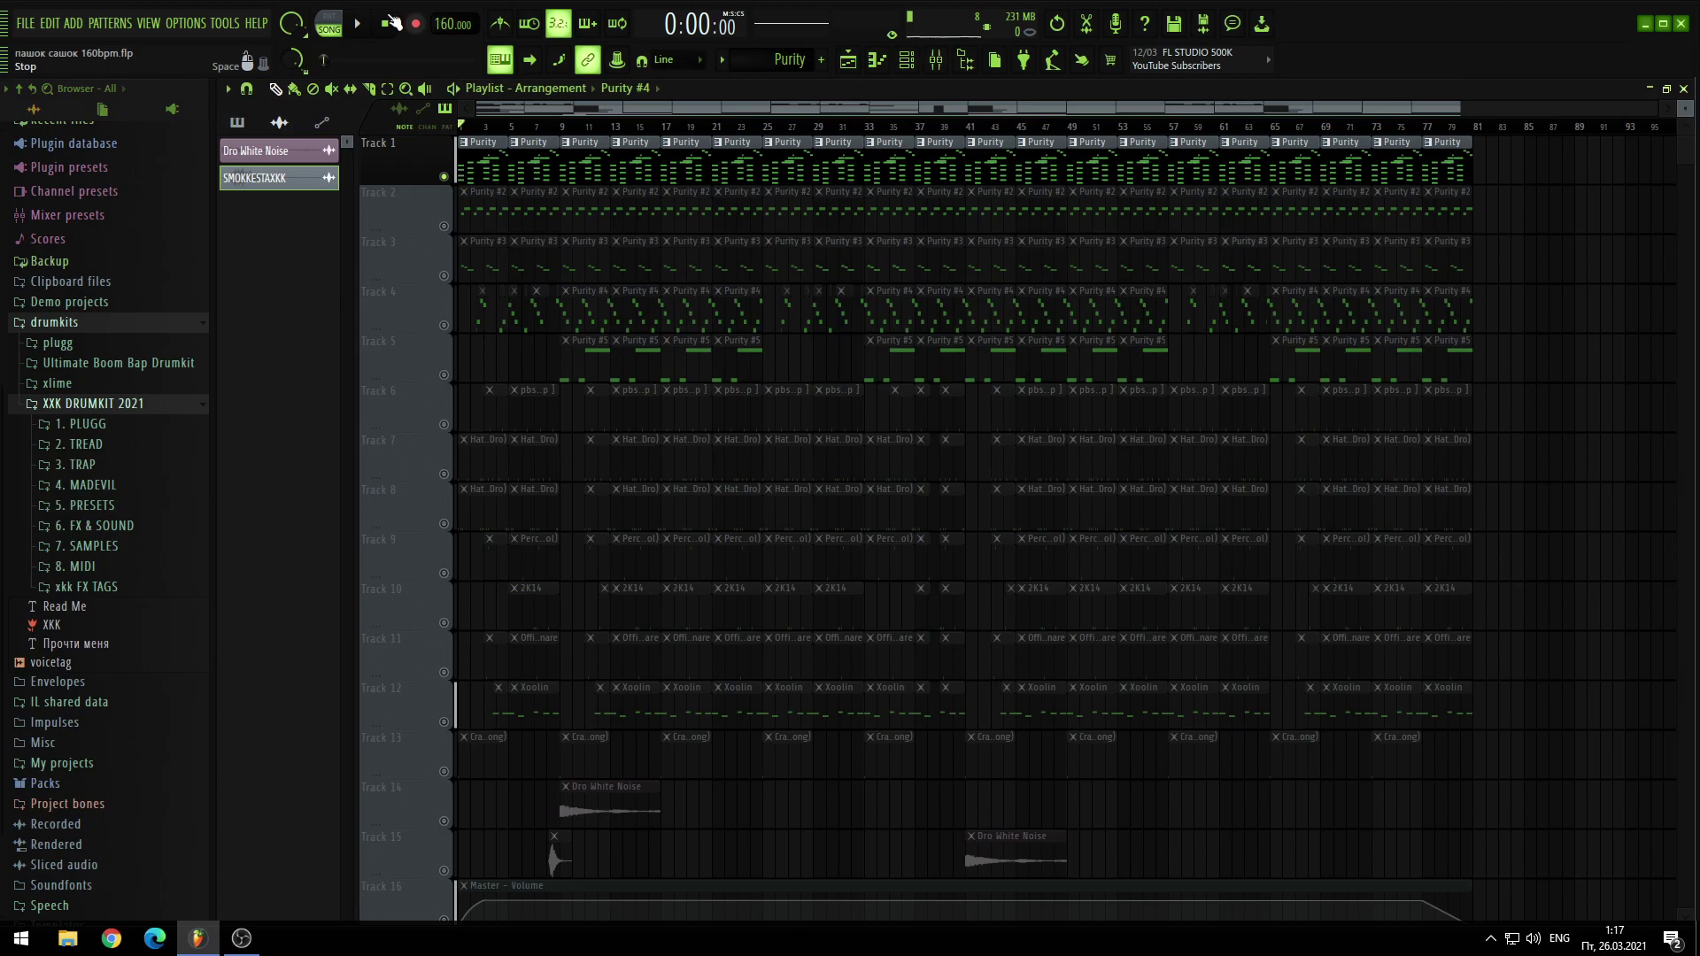
pyautogui.click(358, 24)
pyautogui.scroll(4, 416, 186)
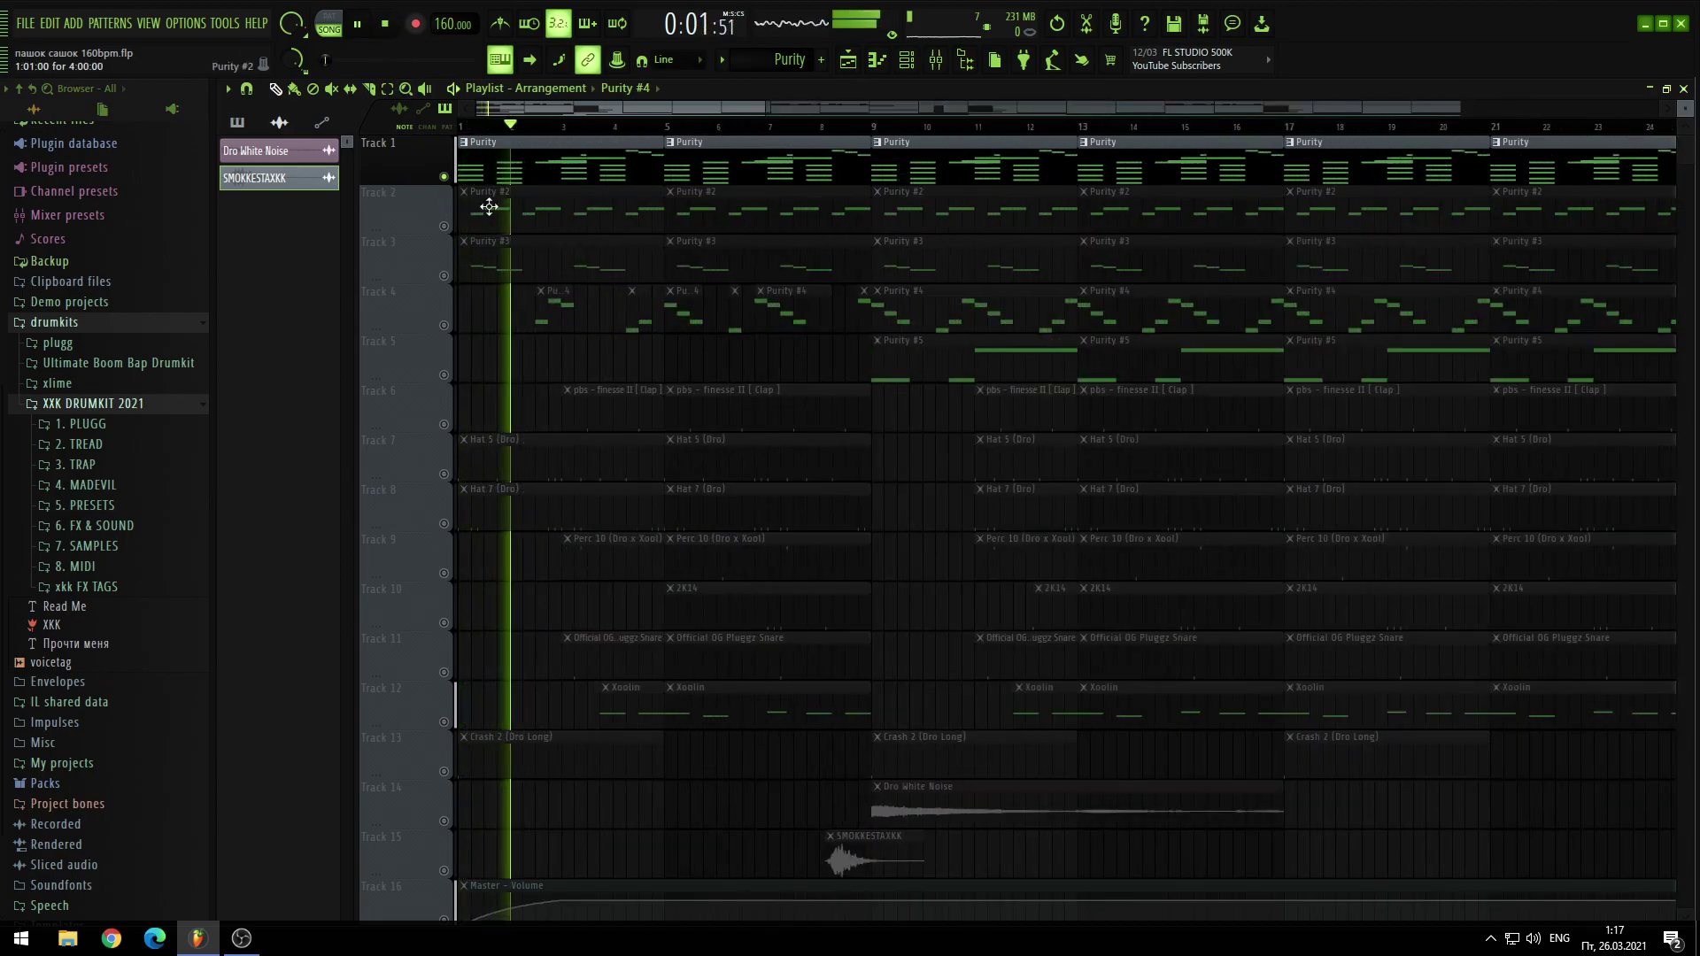
# Step: Open the Purity pattern from Track 1 in the piano roll and examine its chord and melody notes
pyautogui.doubleClick(559, 175)
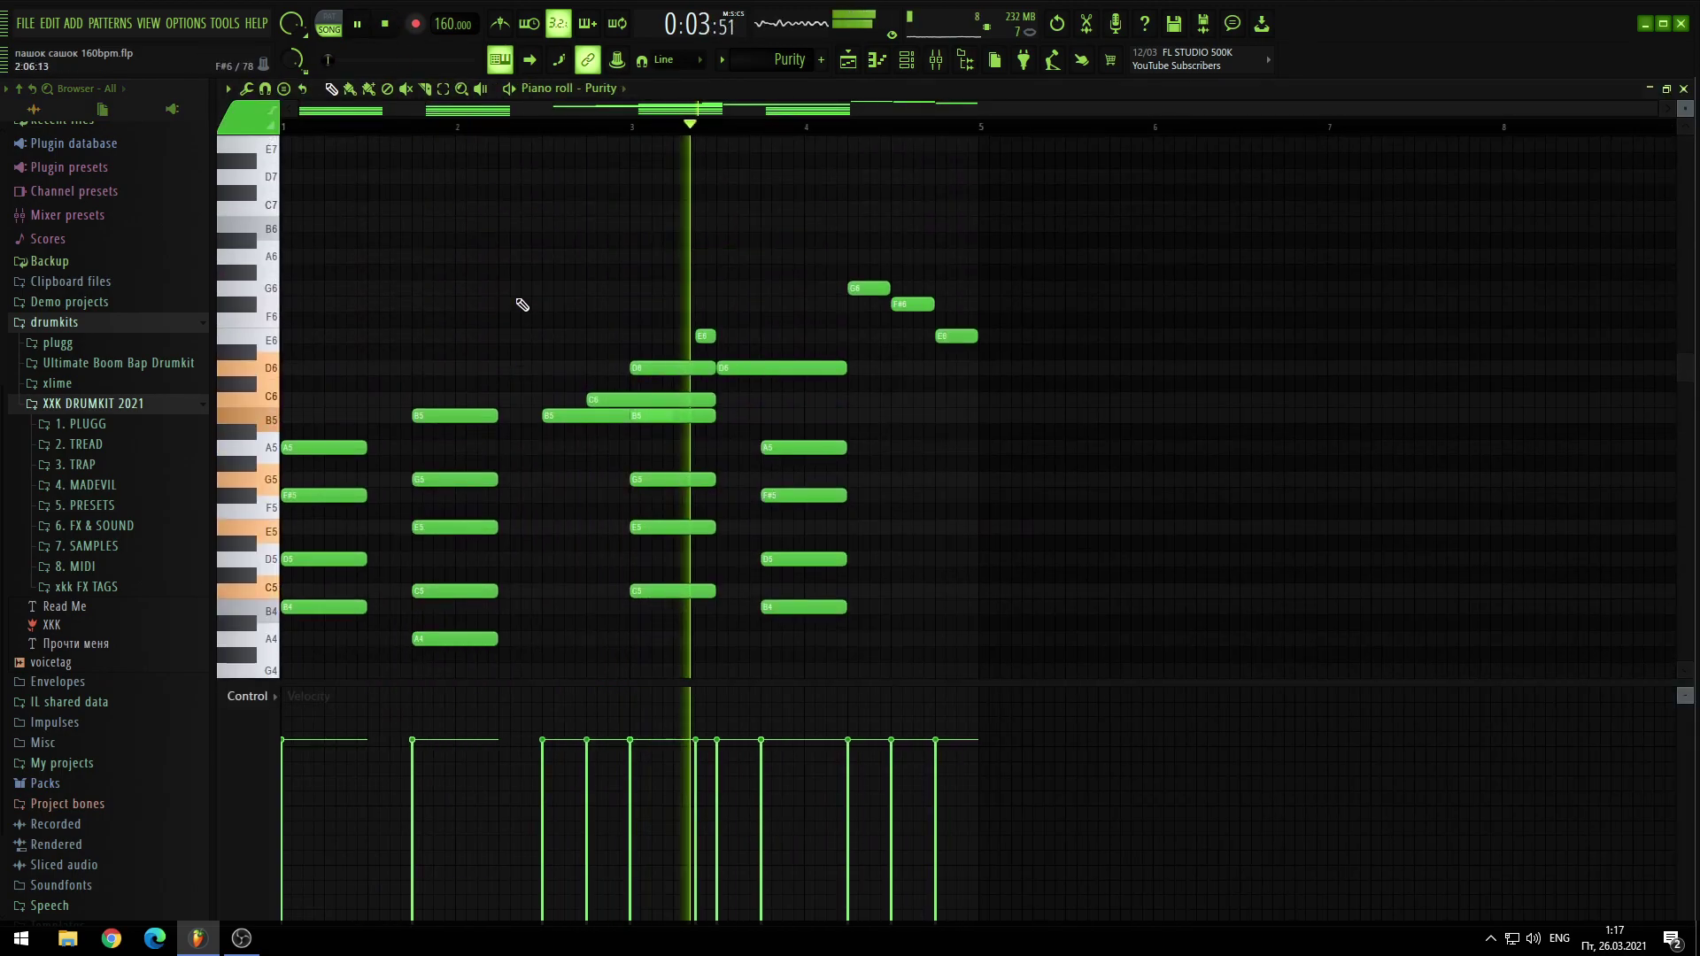
pyautogui.scroll(-2, 432, 244)
pyautogui.scroll(4, 436, 241)
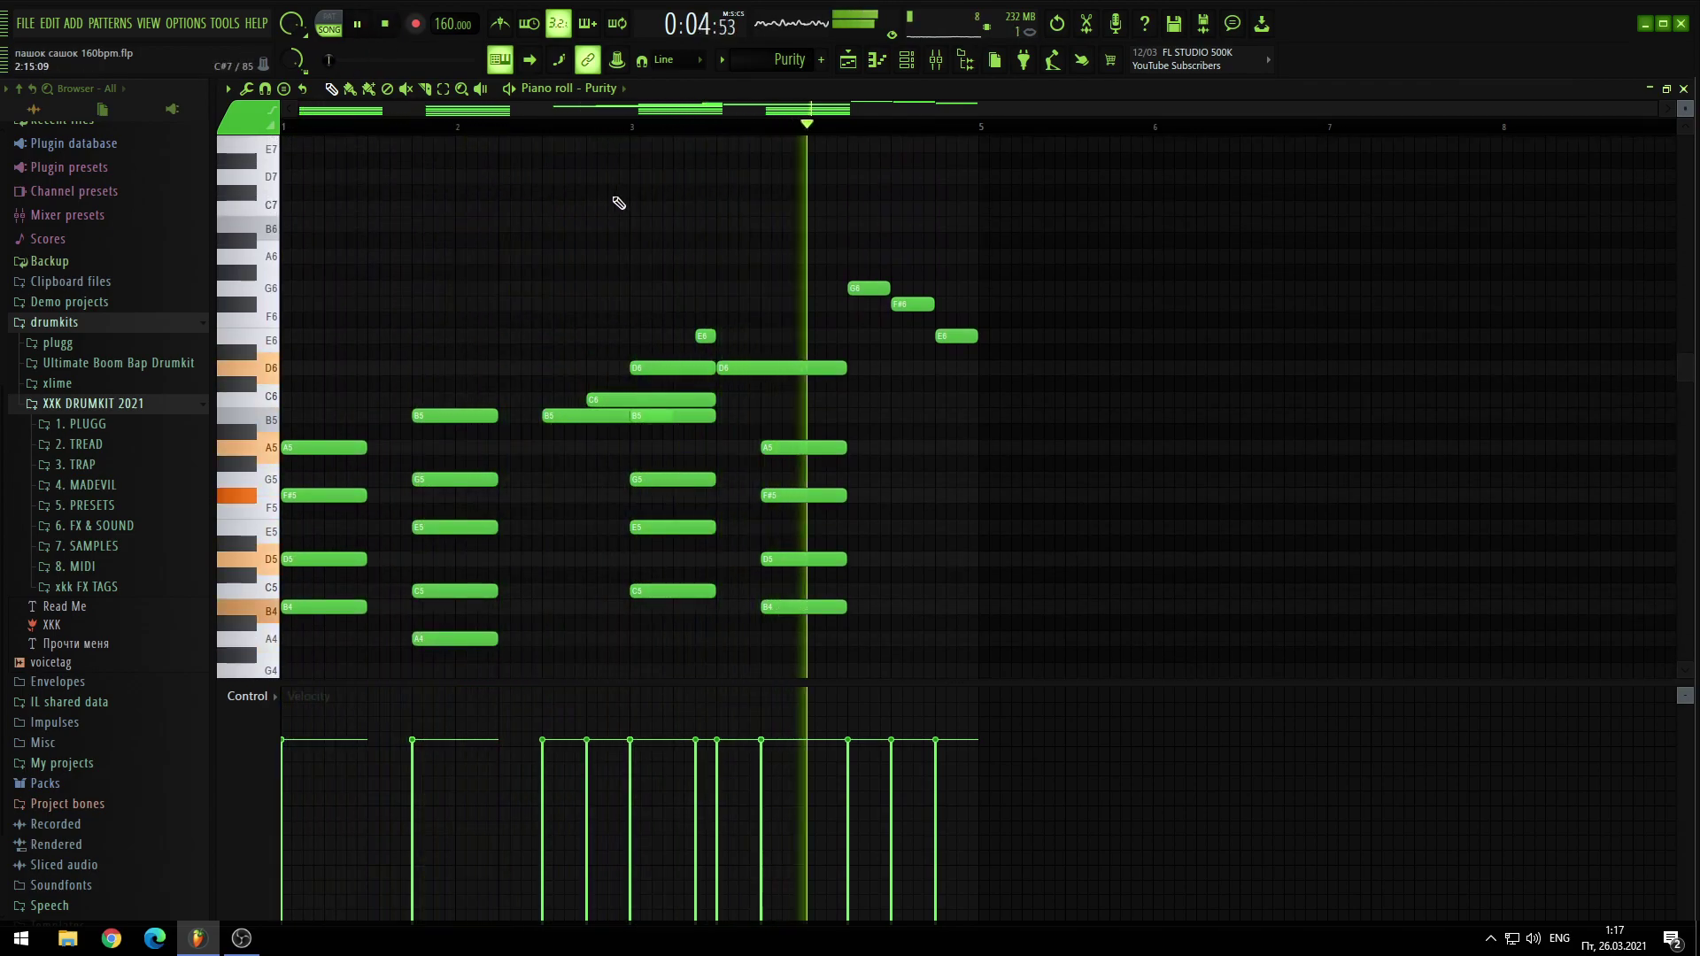
pyautogui.scroll(-2, 616, 201)
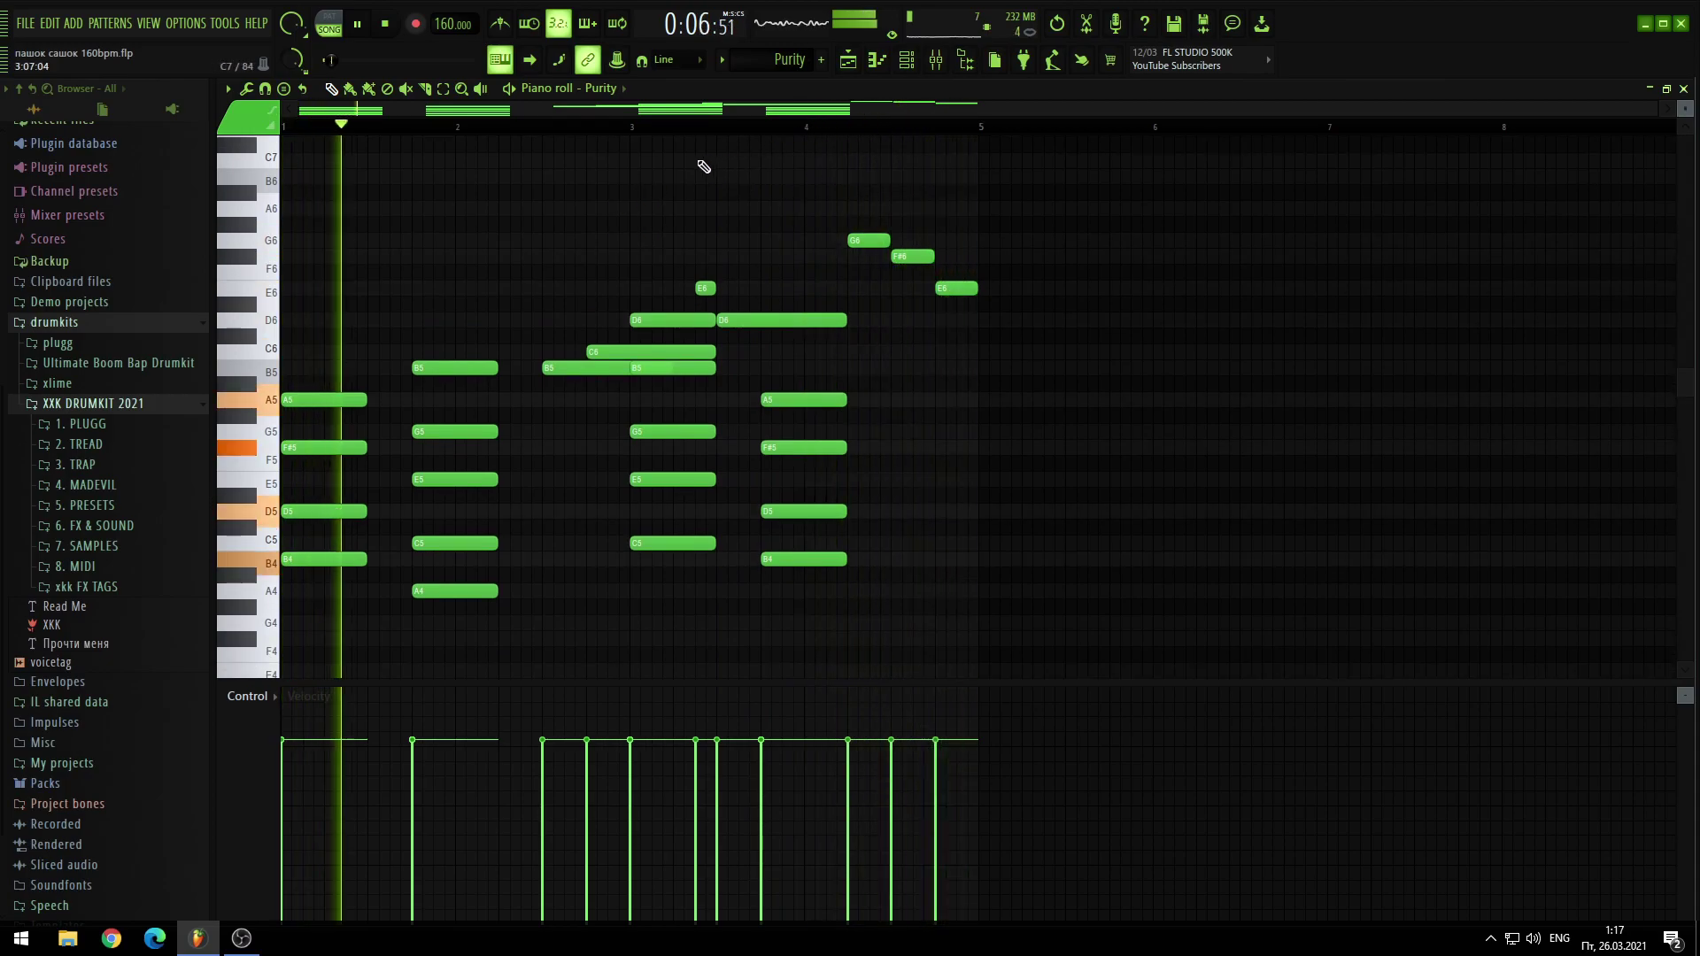
# Step: Stop playback, solo Track 2 in the playlist, and open its Purity #2 pattern in the piano roll while playing it
pyautogui.click(847, 59)
pyautogui.click(386, 25)
pyautogui.doubleClick(518, 225)
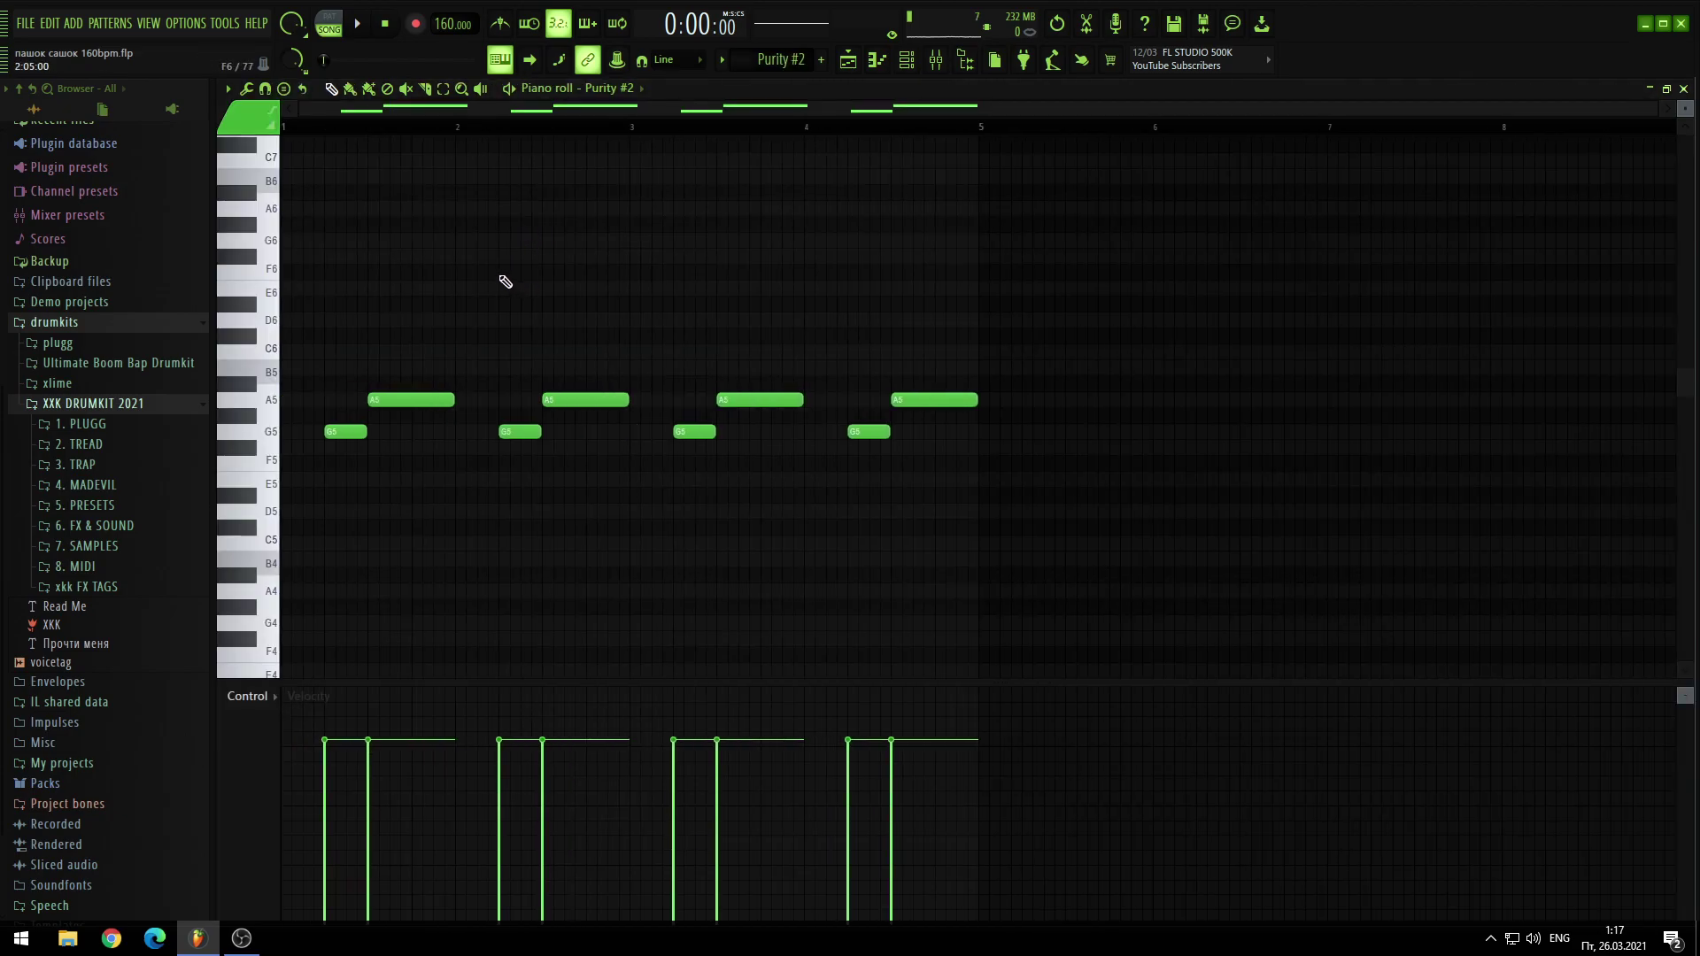
pyautogui.click(363, 24)
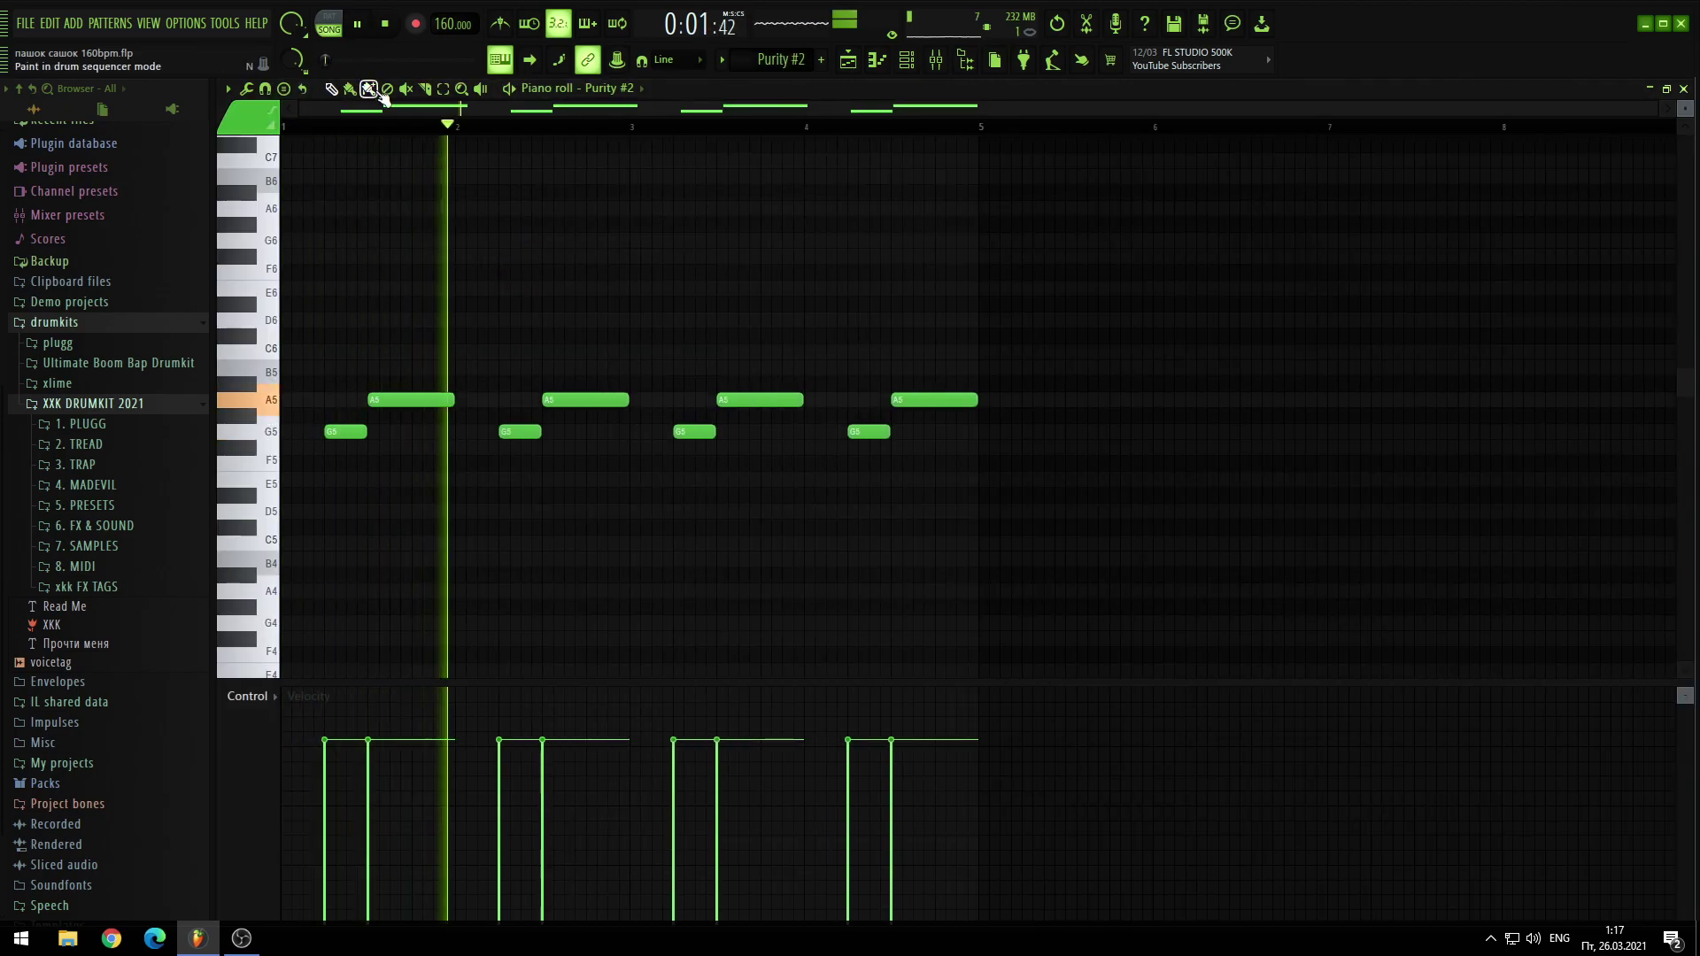
# Step: Show the channel rack, check the preset loaded in the Purity #2 instrument and close the plugin window
pyautogui.click(879, 63)
pyautogui.click(905, 60)
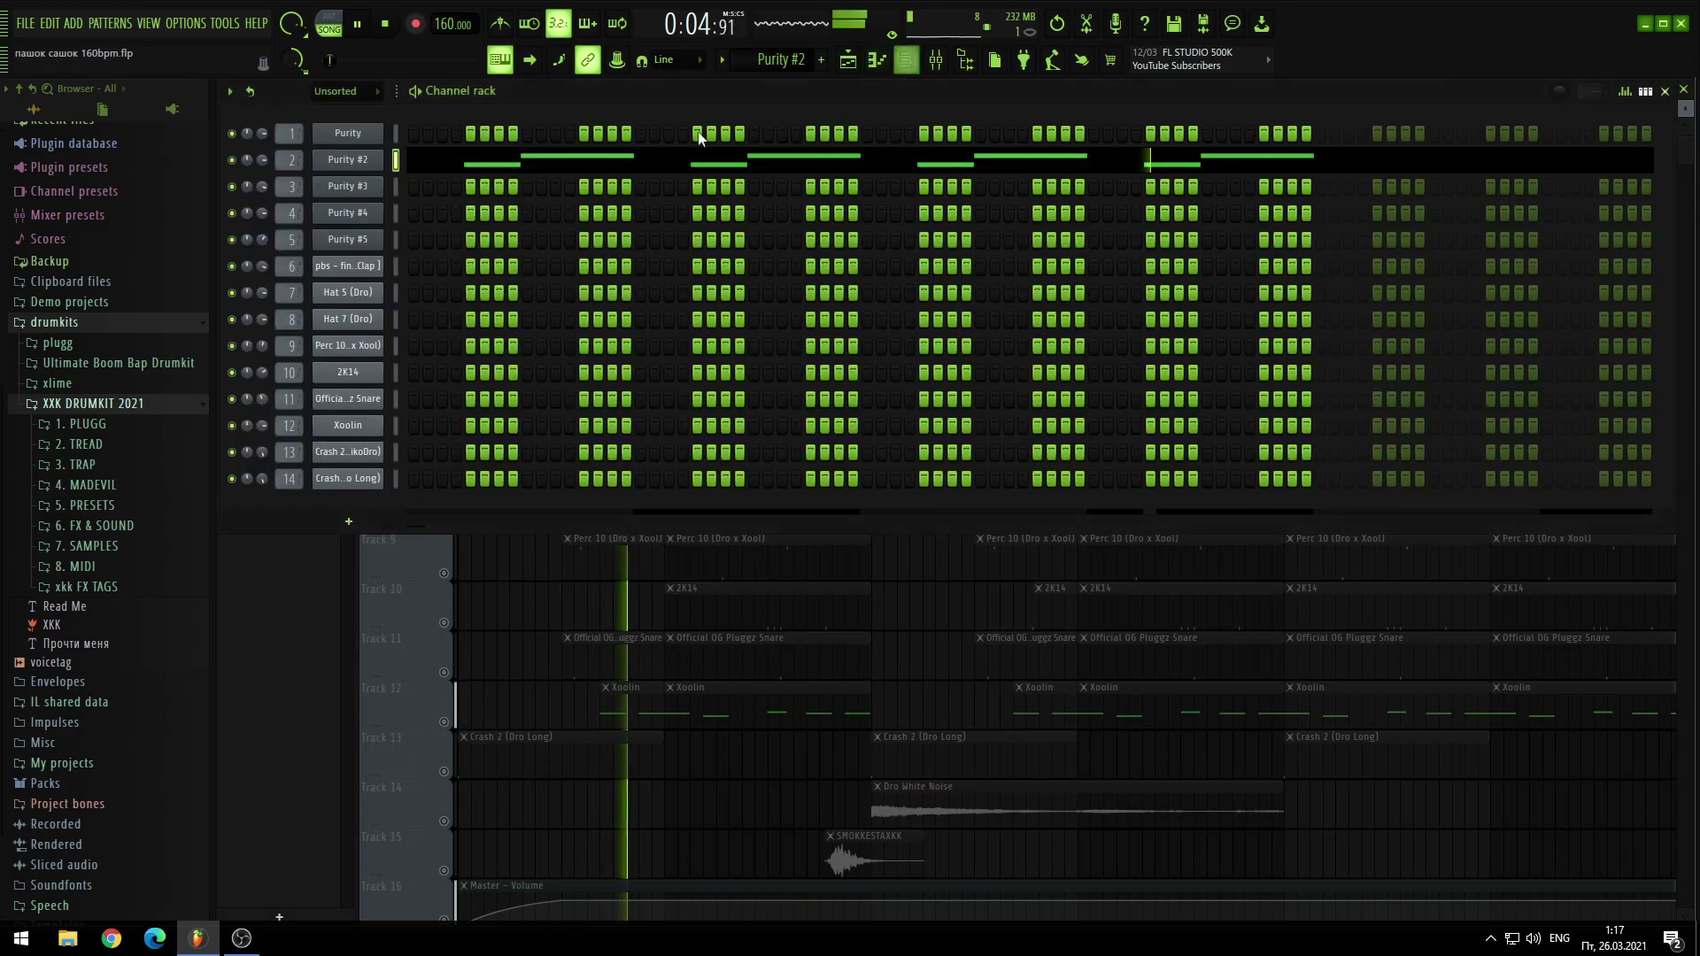
pyautogui.click(368, 162)
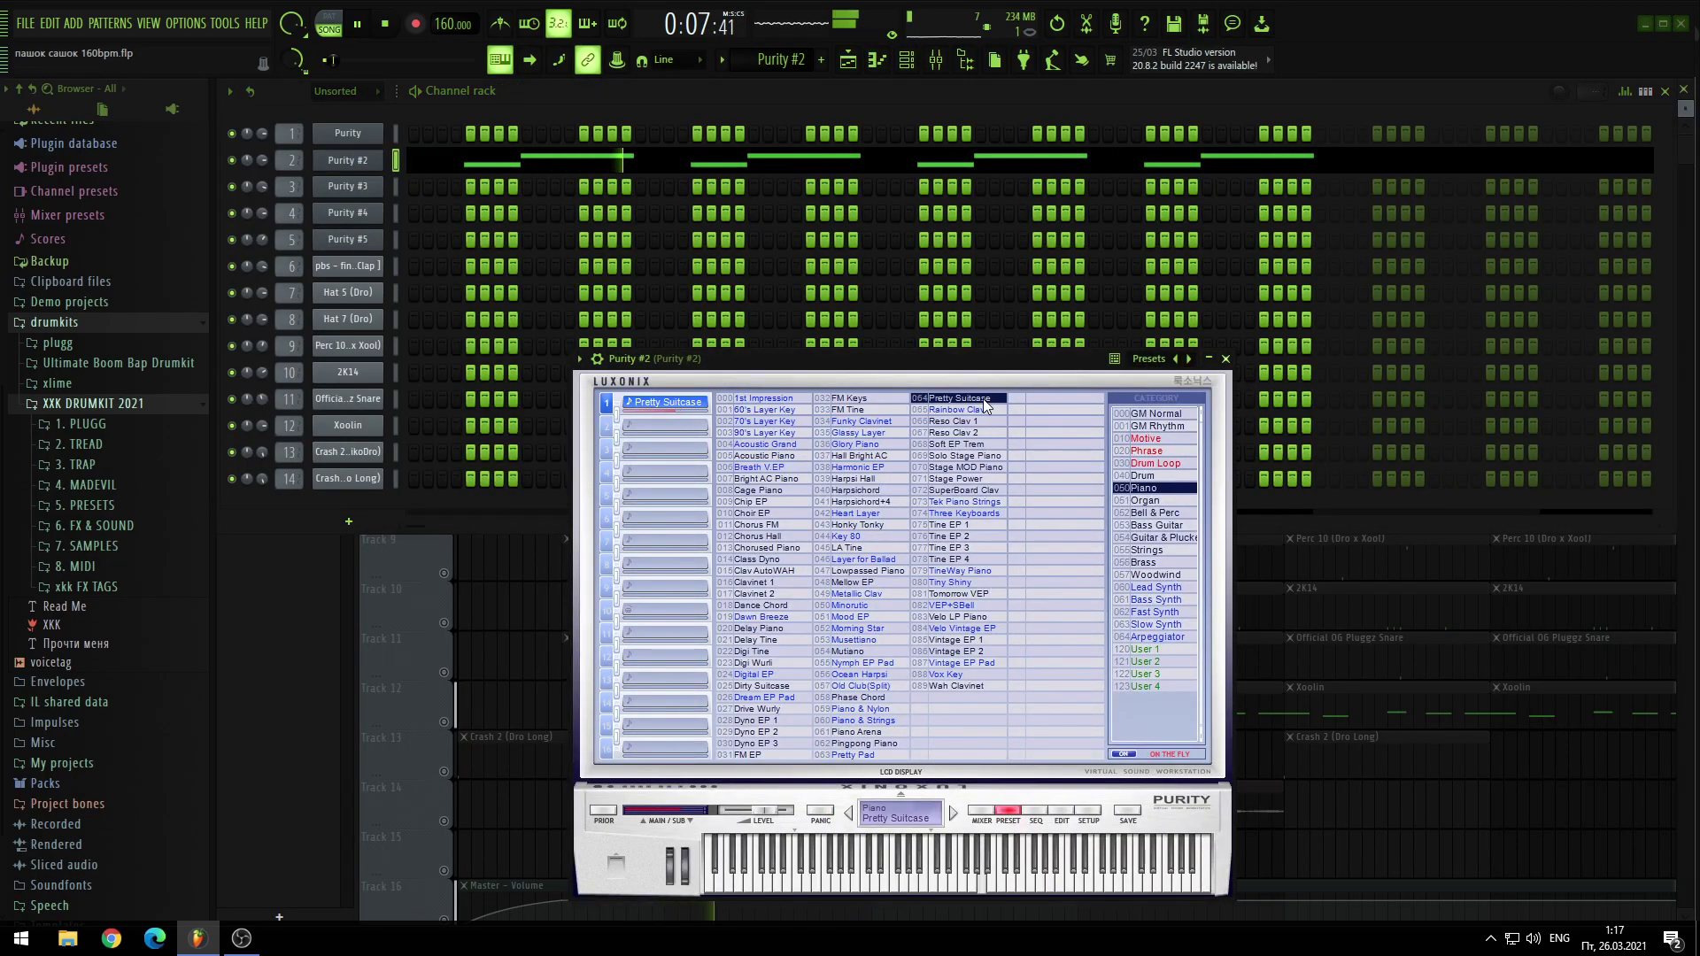
pyautogui.click(1225, 359)
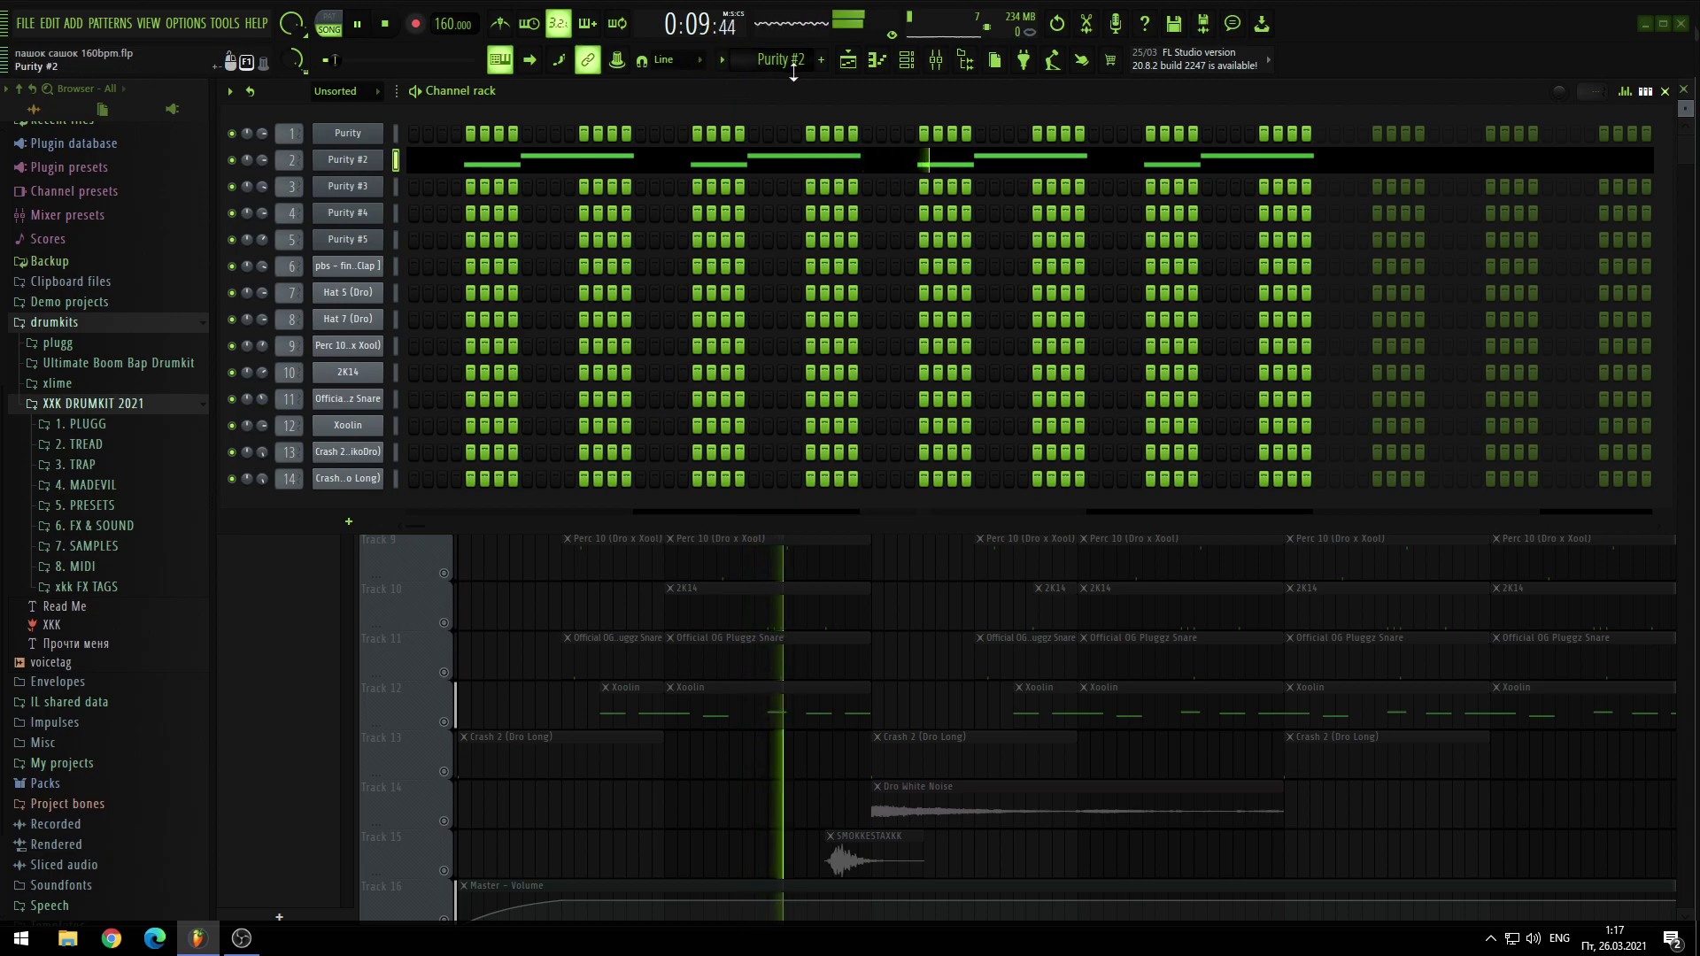
# Step: Select the Purity pattern, check its instrument's preset, and play the pattern with only the Purity channel audible
pyautogui.scroll(1, 793, 71)
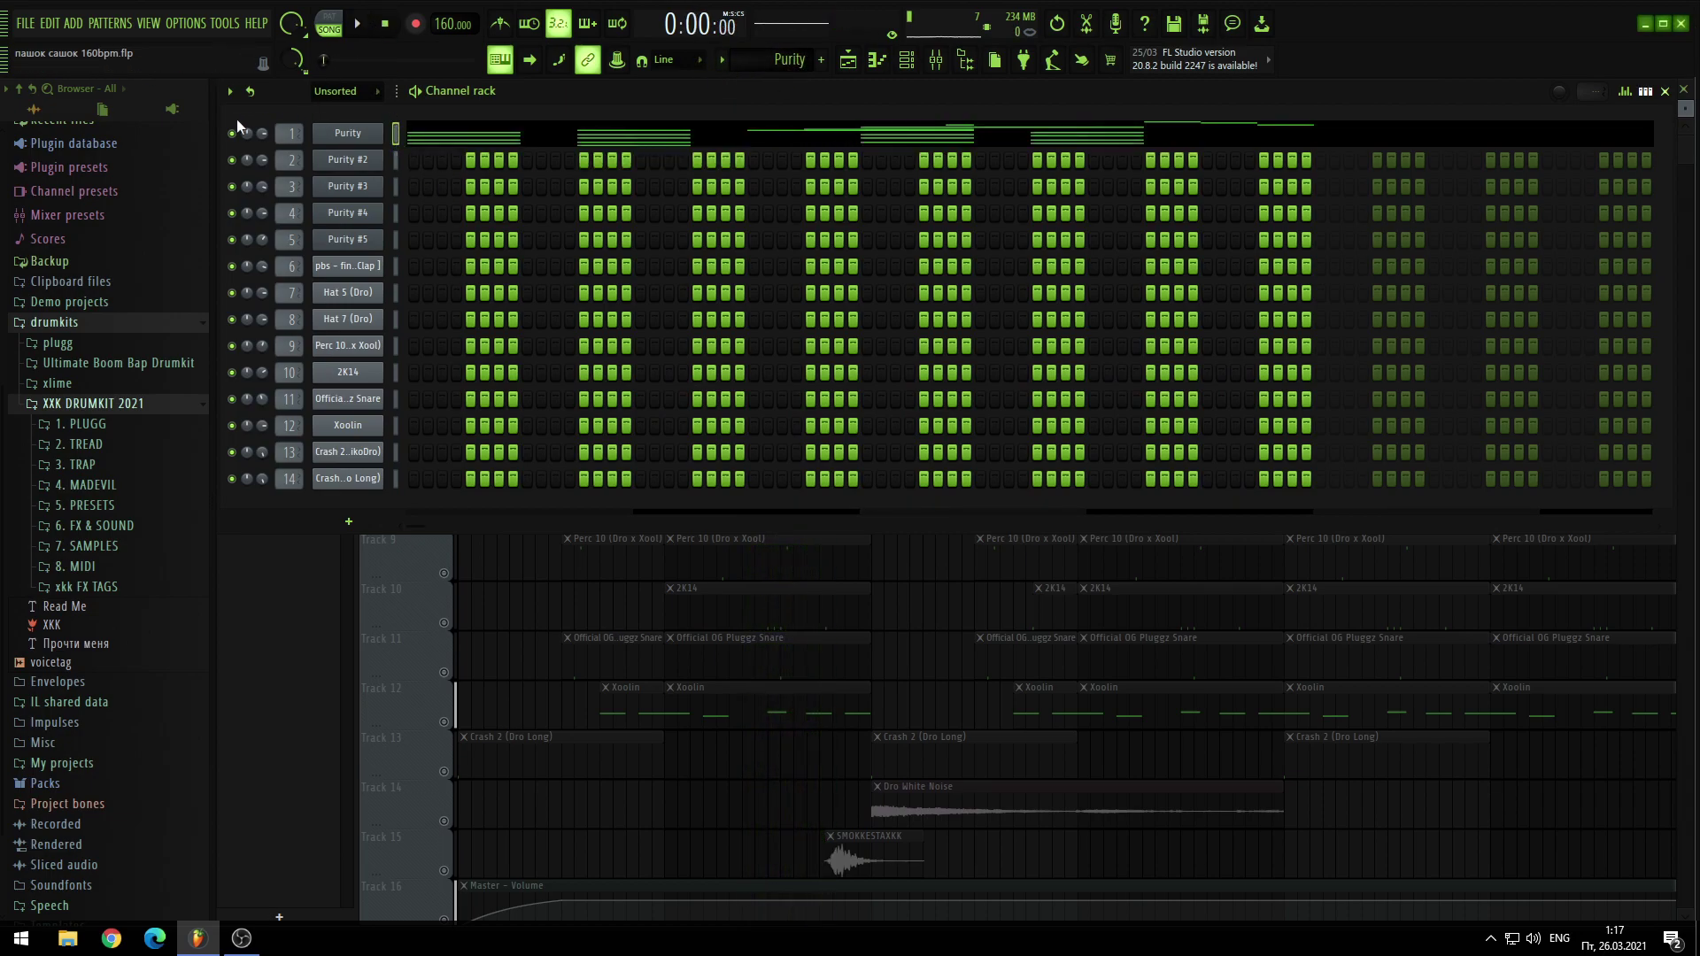
pyautogui.click(368, 135)
pyautogui.click(1202, 337)
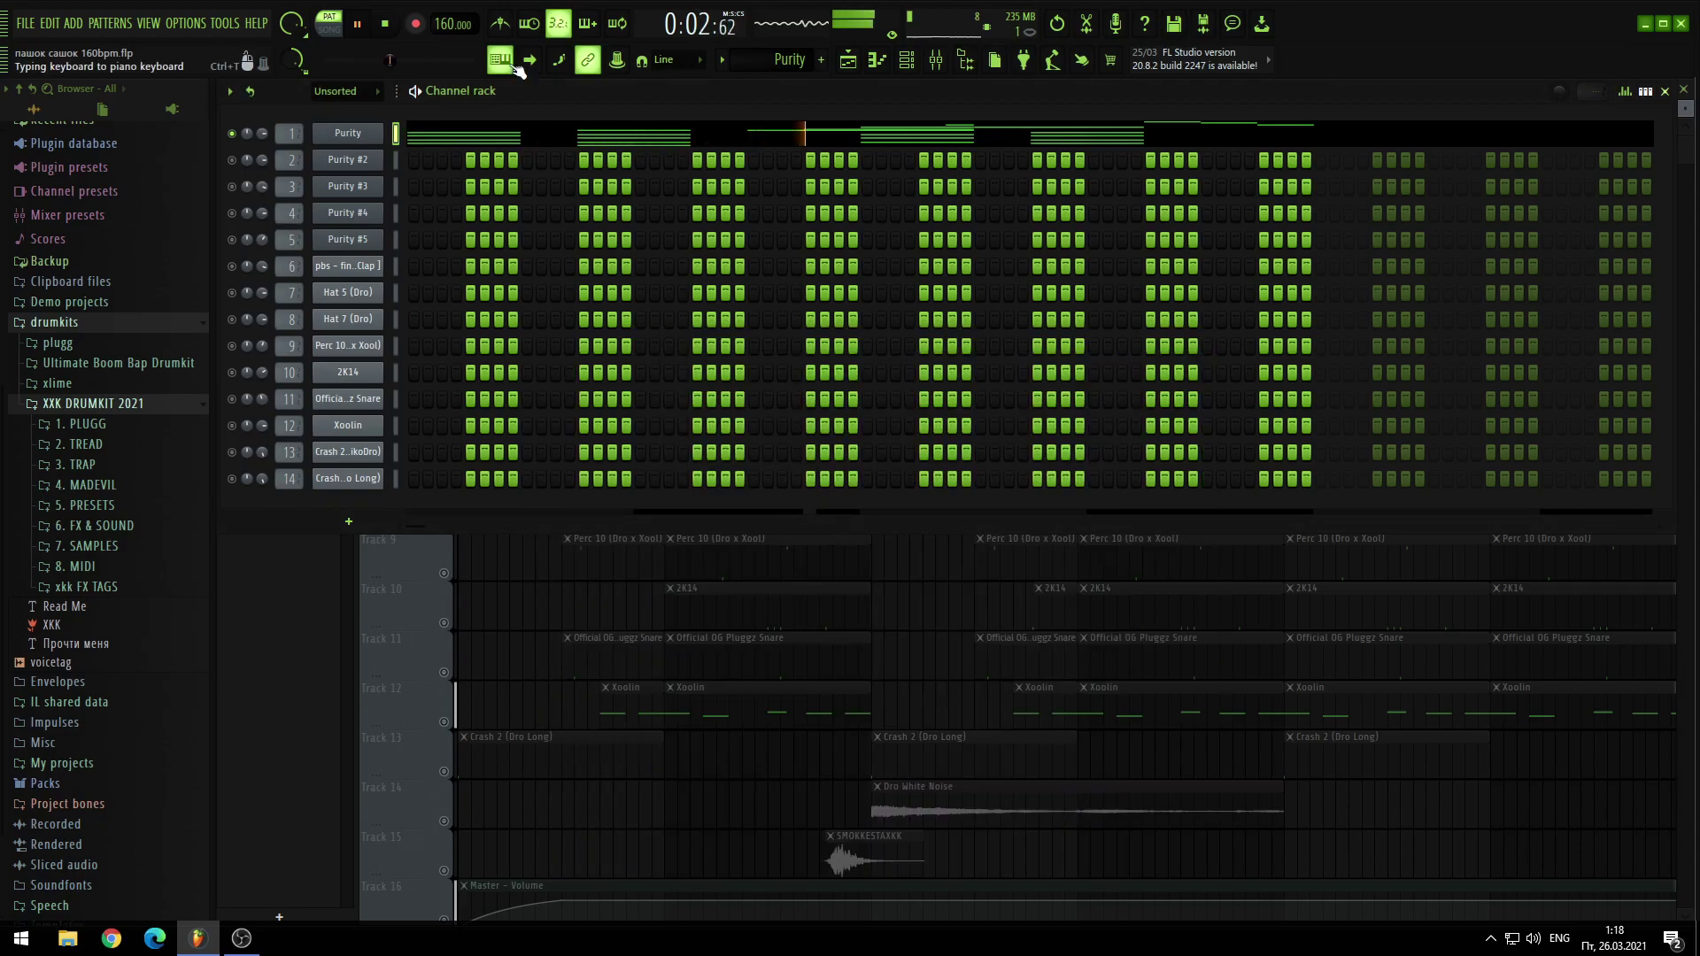
# Step: Select the Purity #3 pattern, solo its channel, check its instrument's preset and examine its notes in the piano roll
pyautogui.scroll(-2, 796, 69)
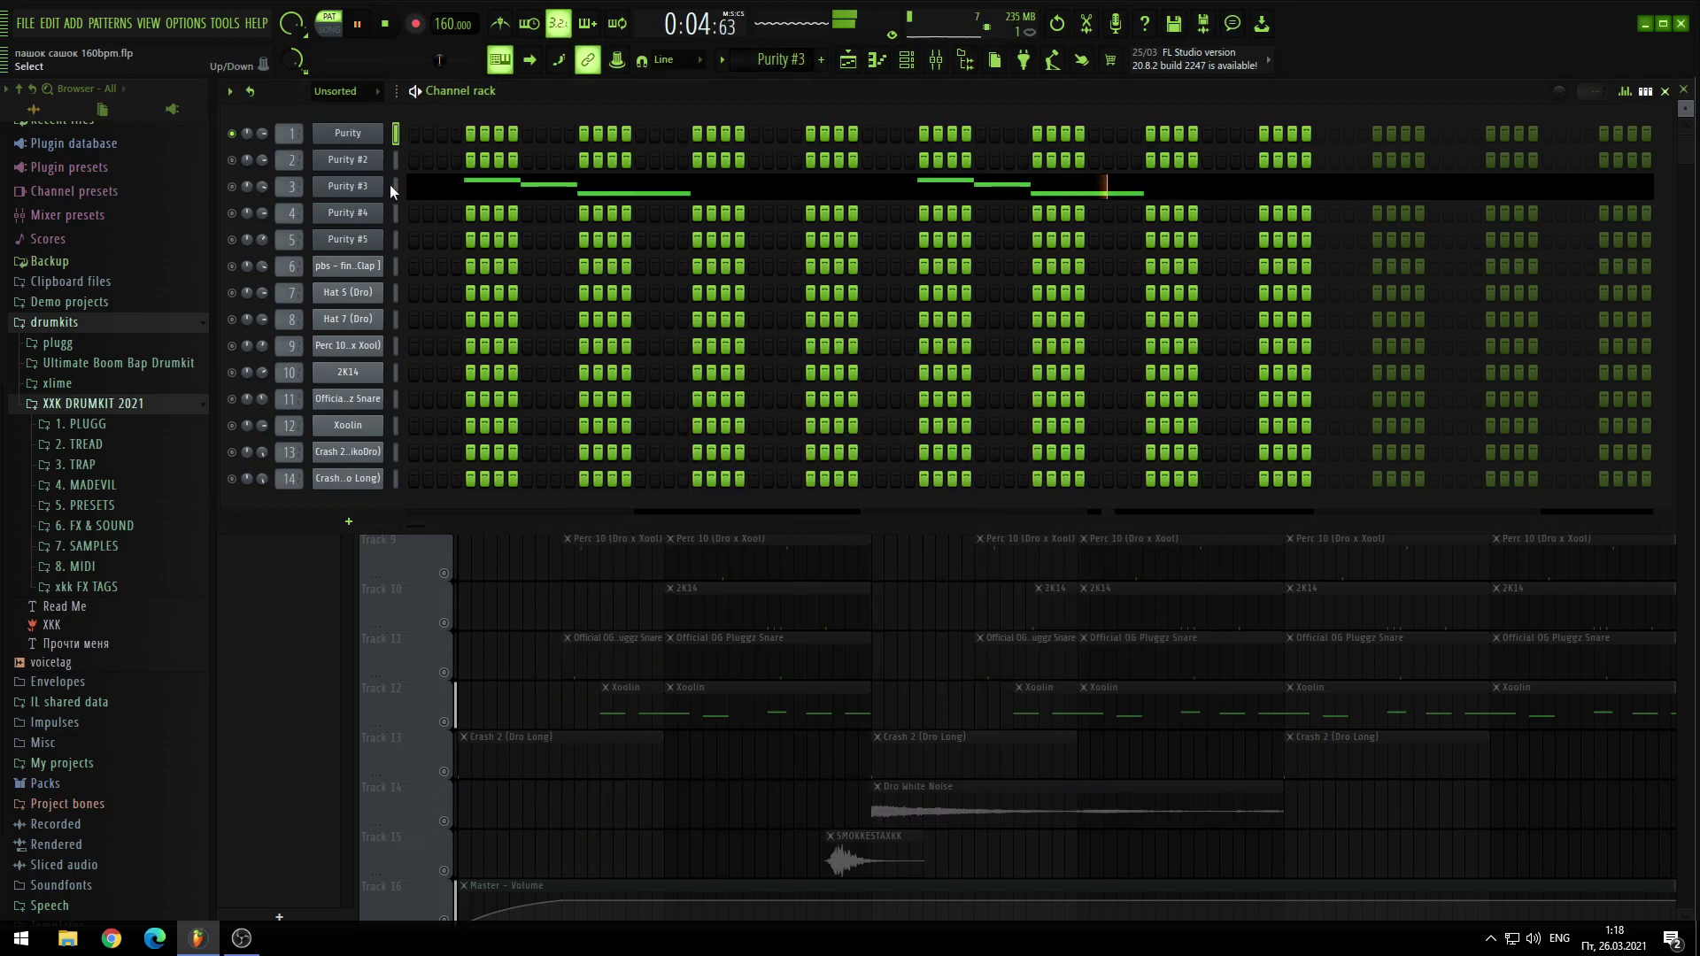
pyautogui.click(396, 187)
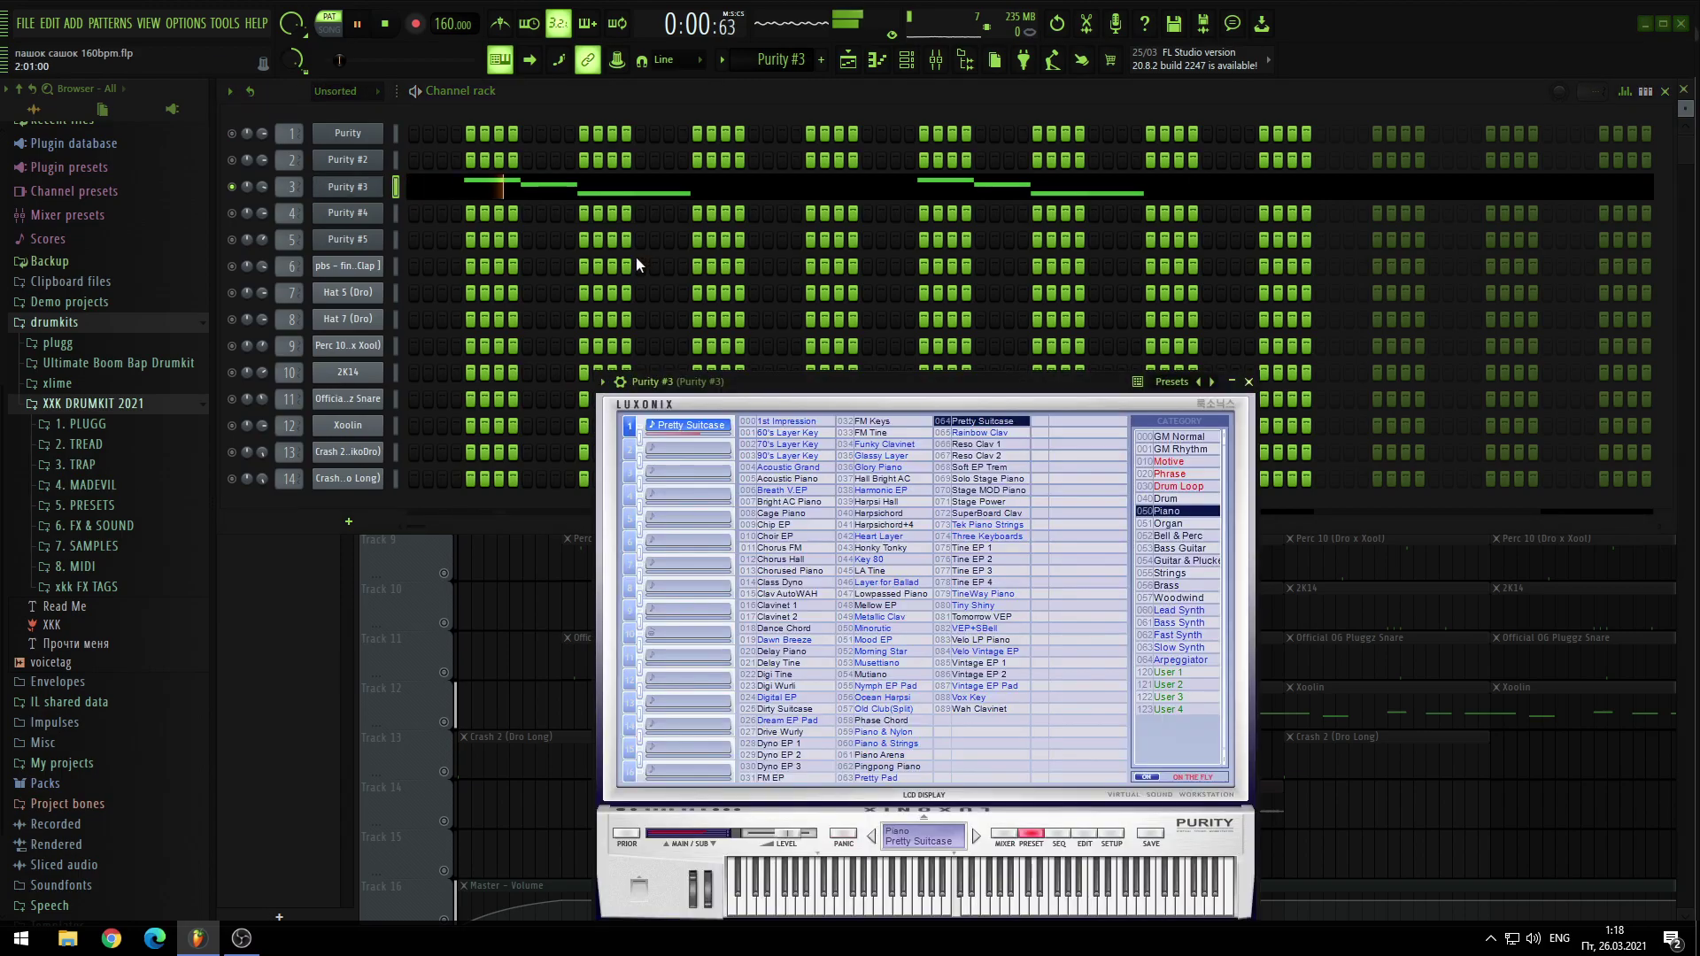
pyautogui.press('F7')
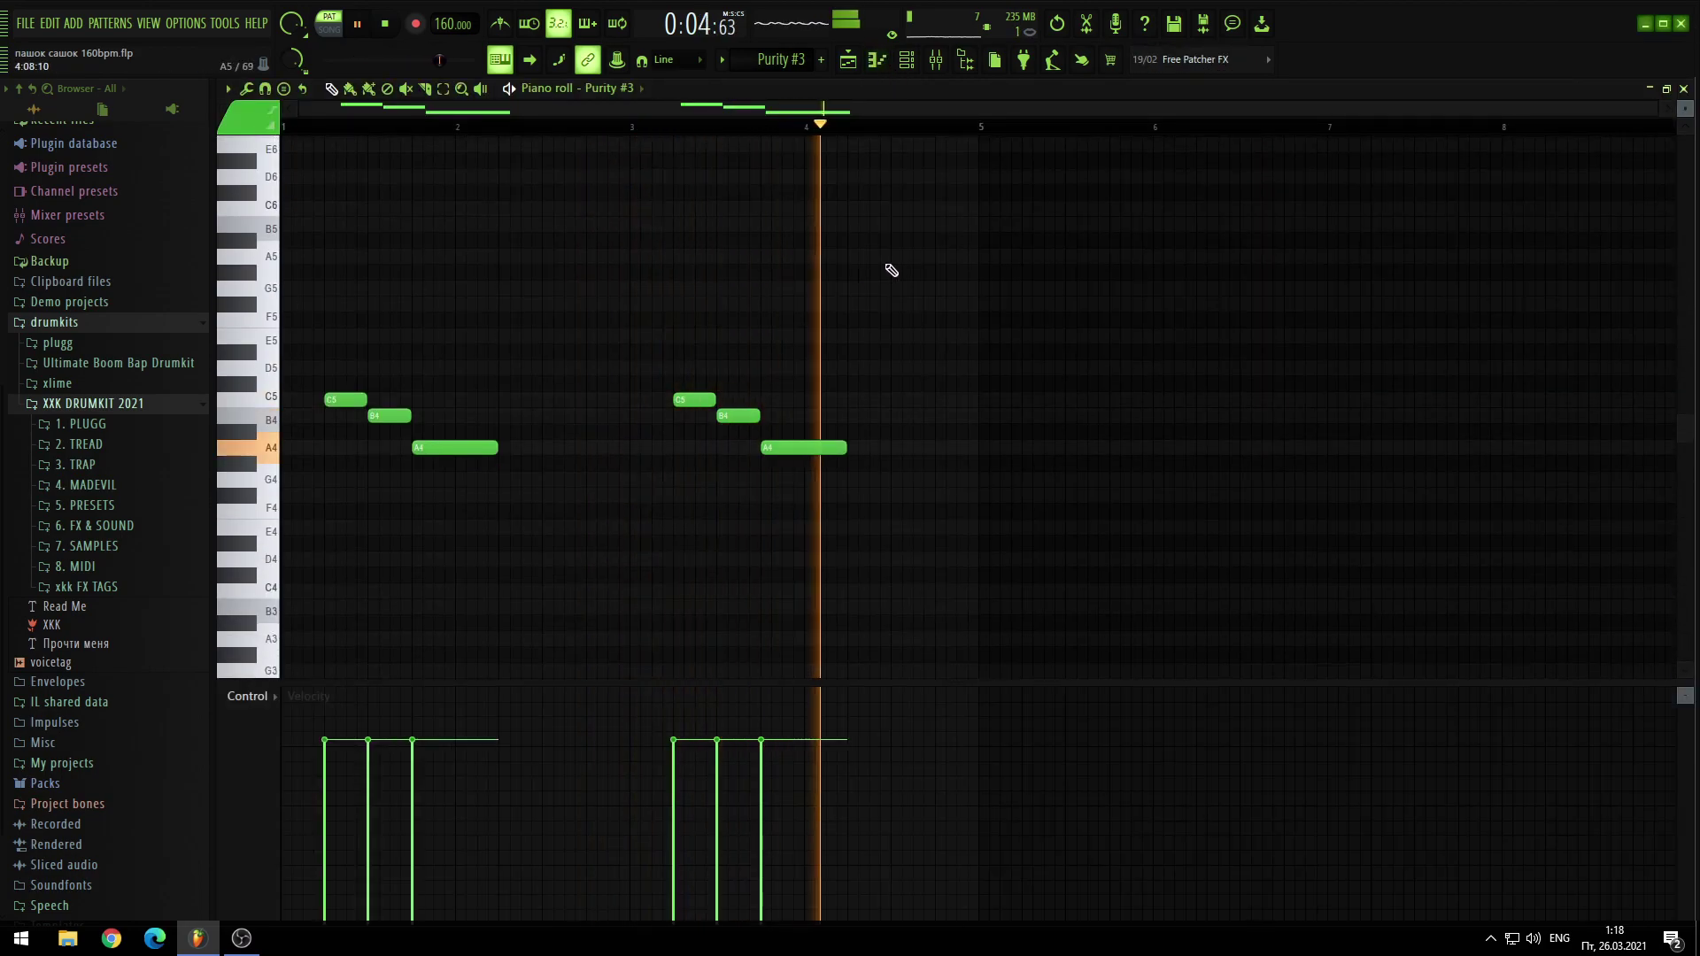
# Step: Check the root note and scale set for the piano roll's scale highlighting, return to the channel rack and close the Purity #3 instrument
pyautogui.click(227, 89)
pyautogui.moveTo(253, 195)
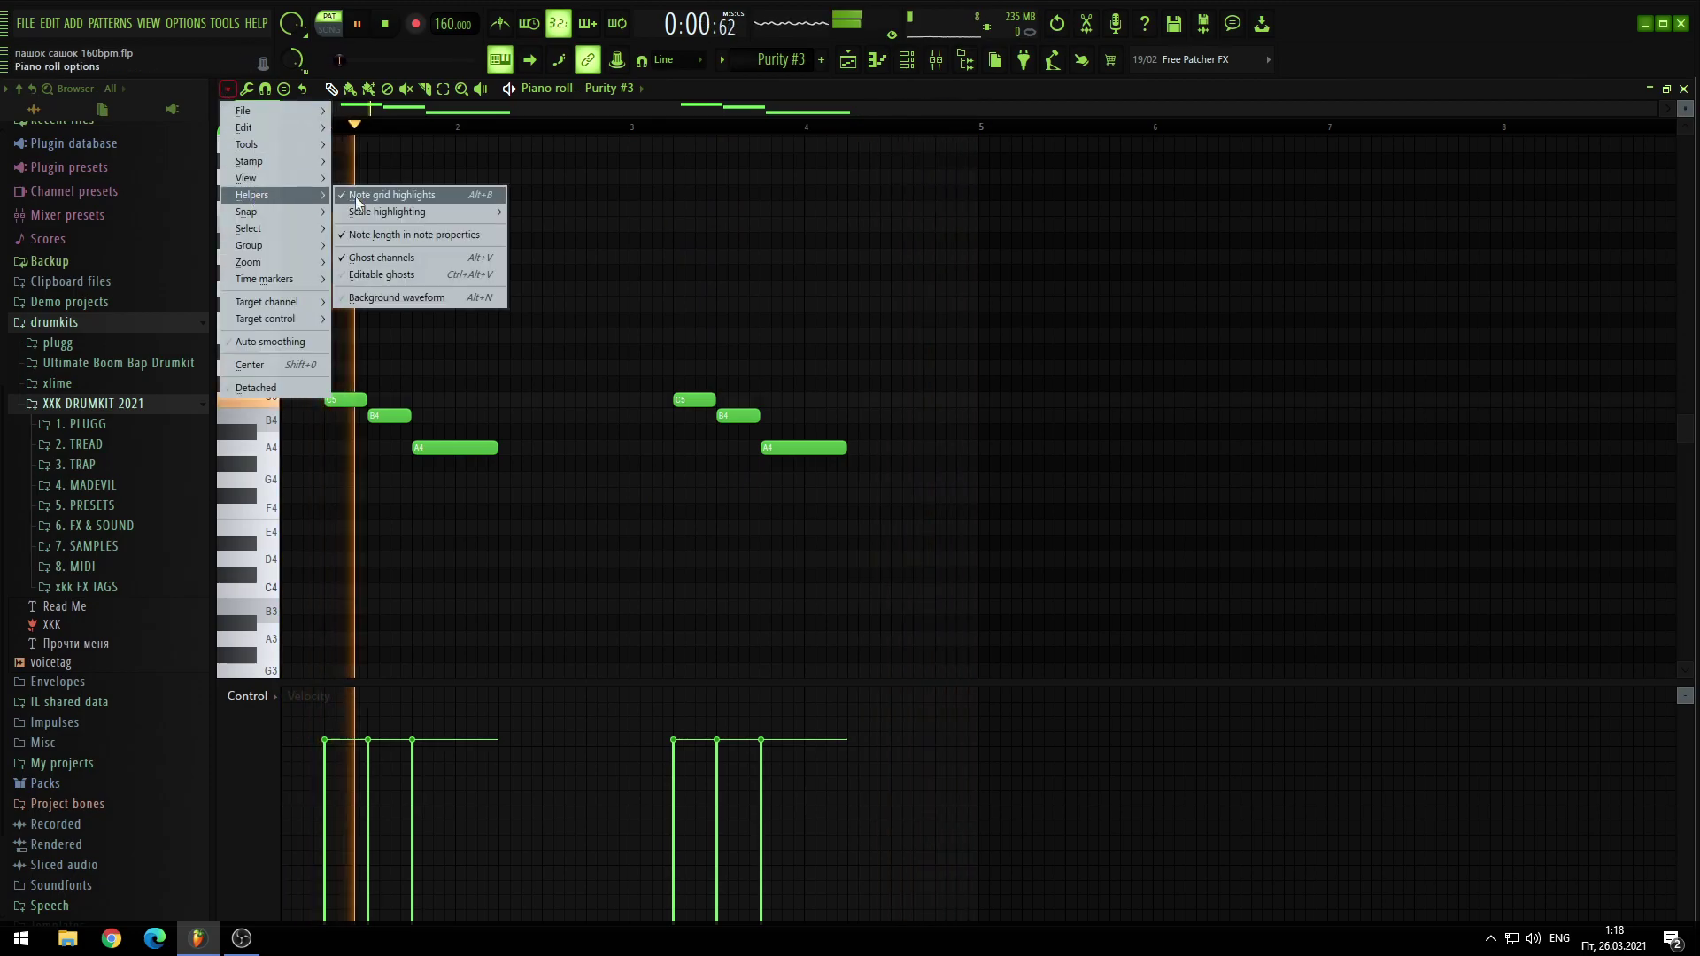
pyautogui.moveTo(386, 211)
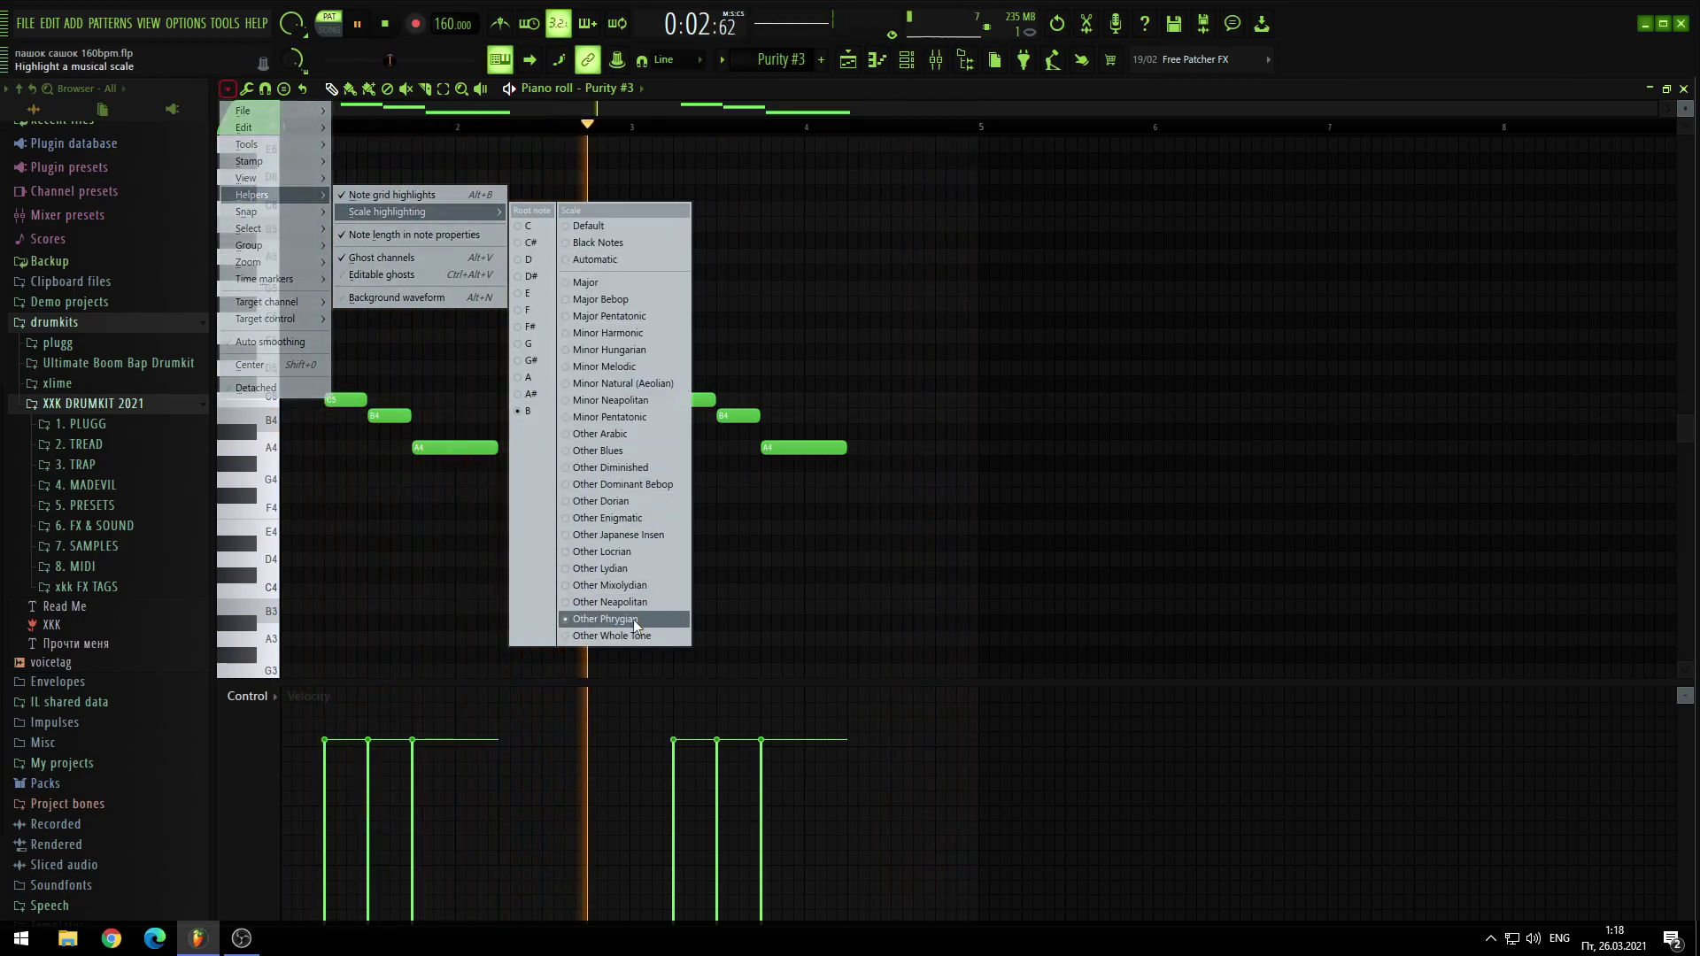
pyautogui.click(878, 61)
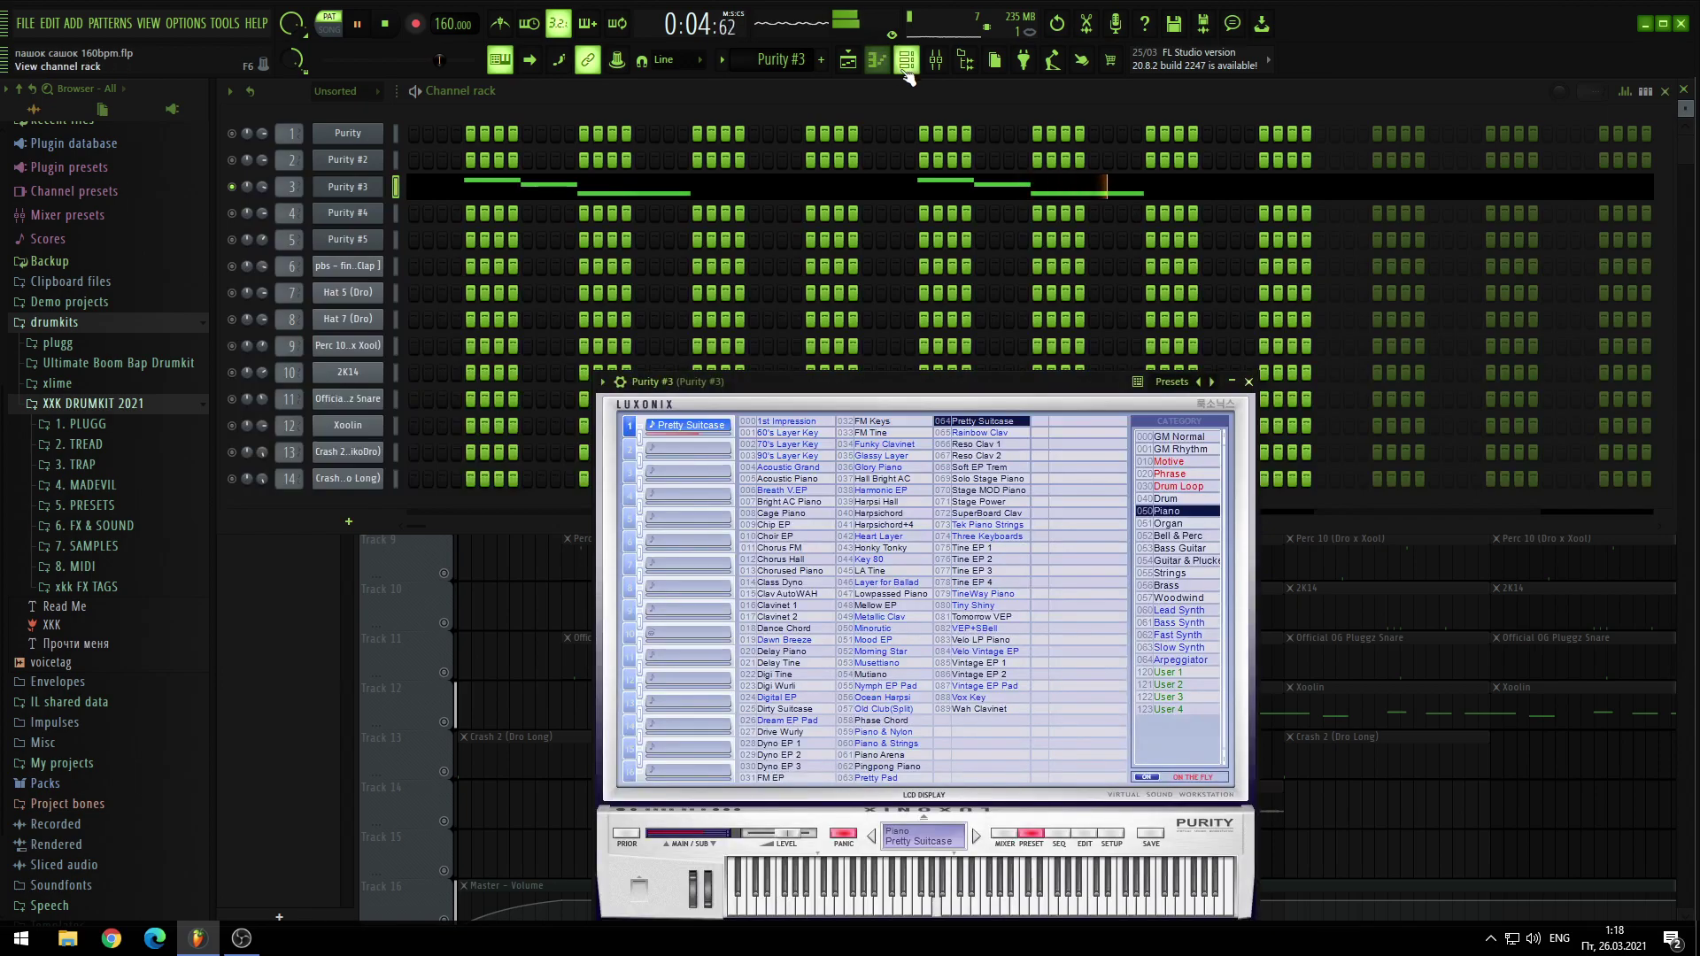
pyautogui.click(1250, 383)
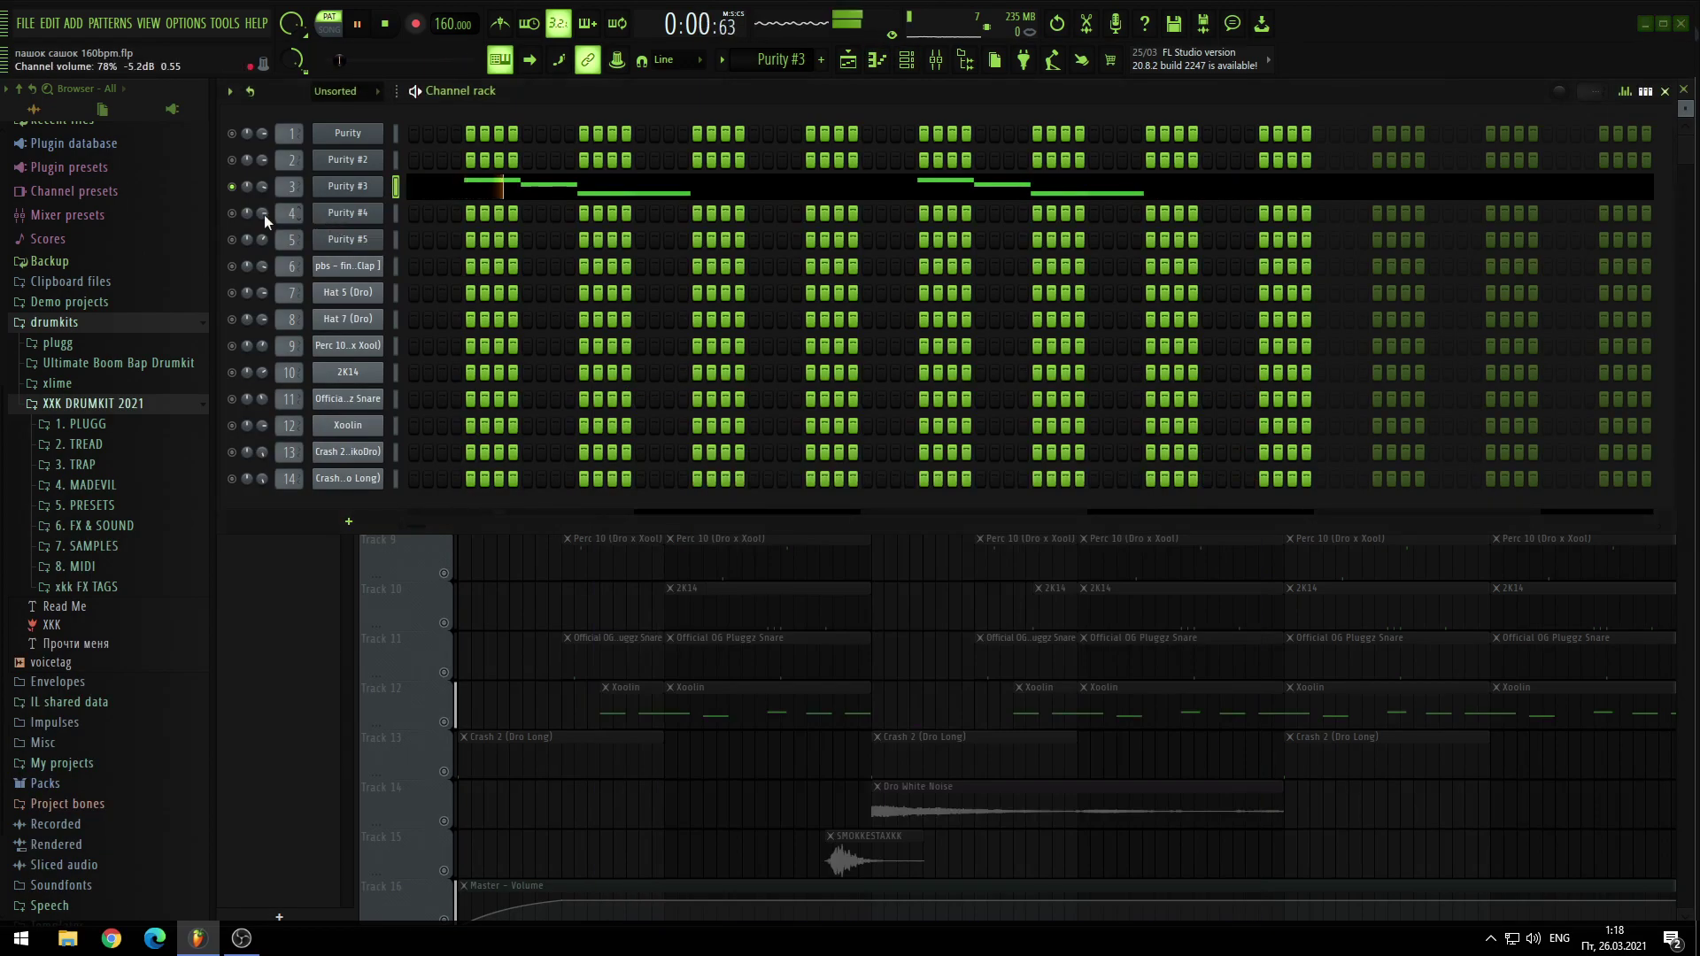
# Step: Select the Purity #4 pattern with its channel soloed, view its notes in the piano roll and stop playback
pyautogui.scroll(-1, 776, 53)
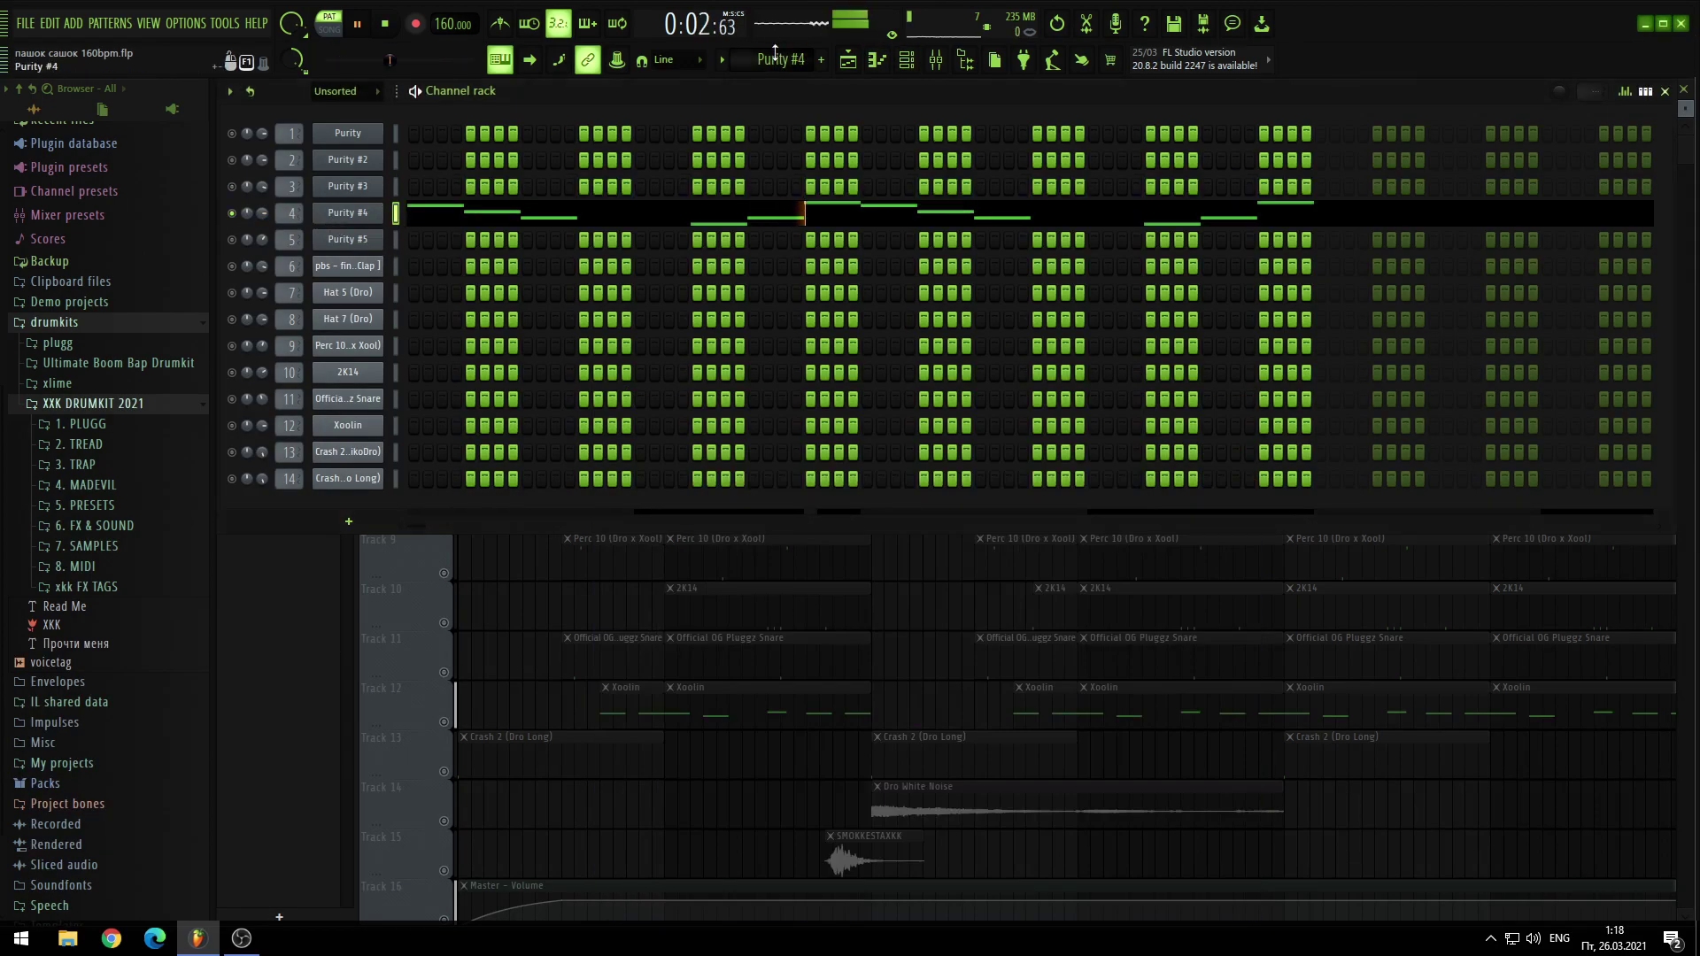
pyautogui.click(876, 59)
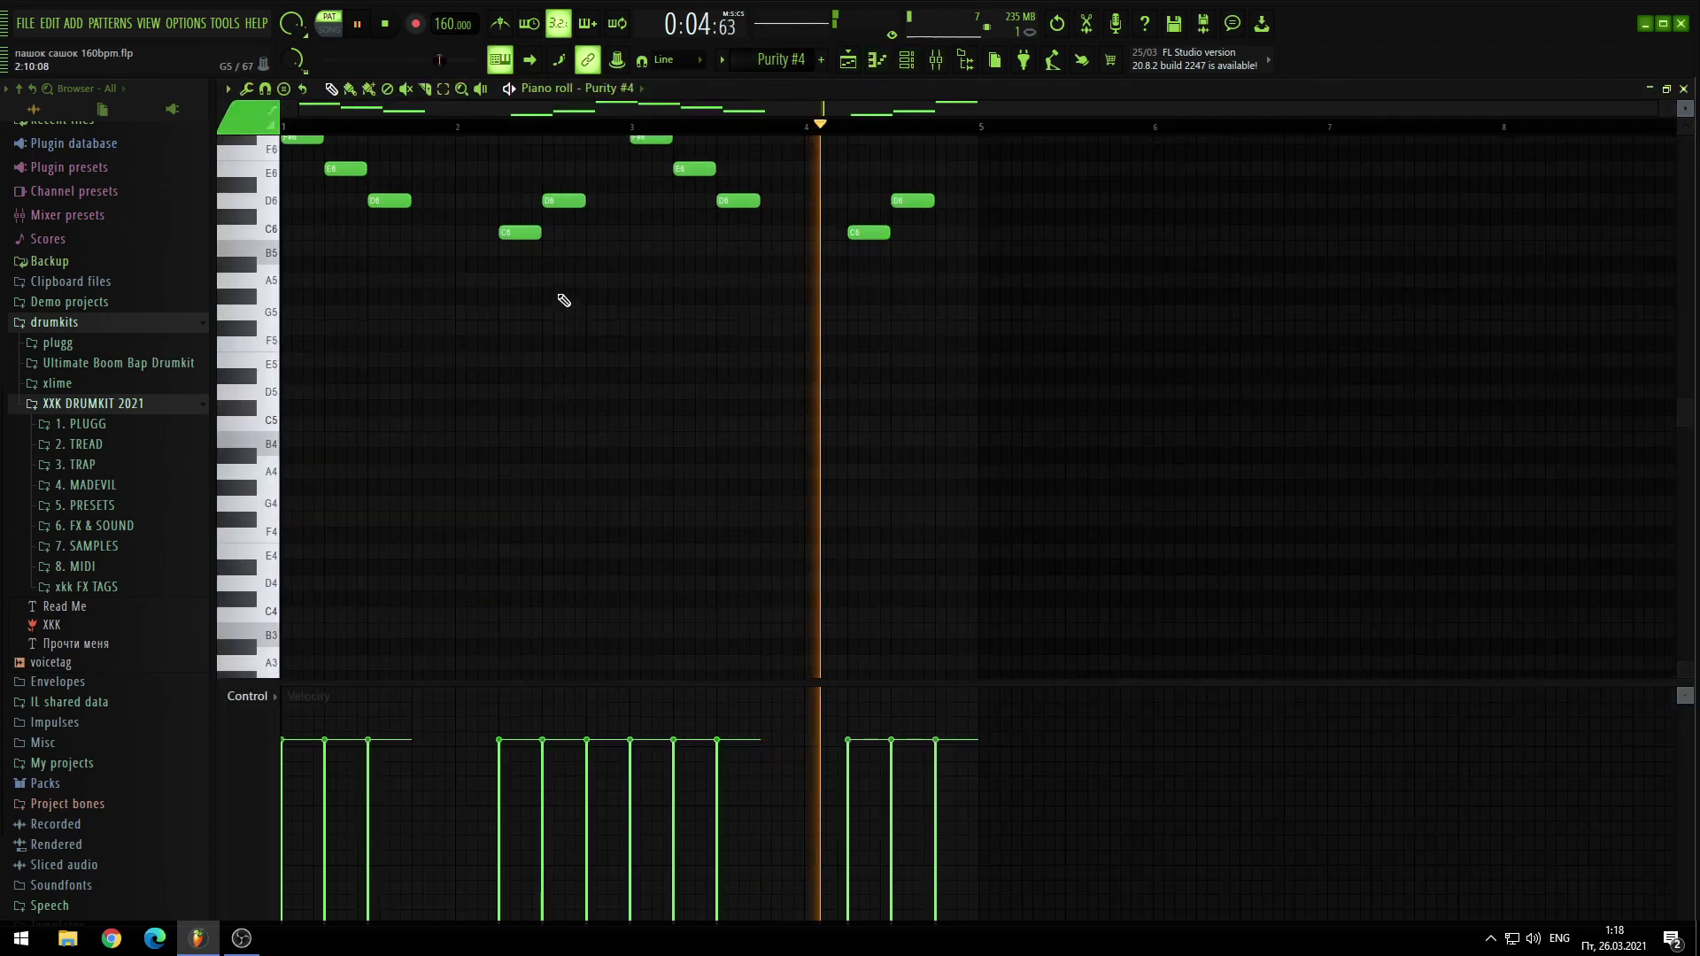
pyautogui.press('space')
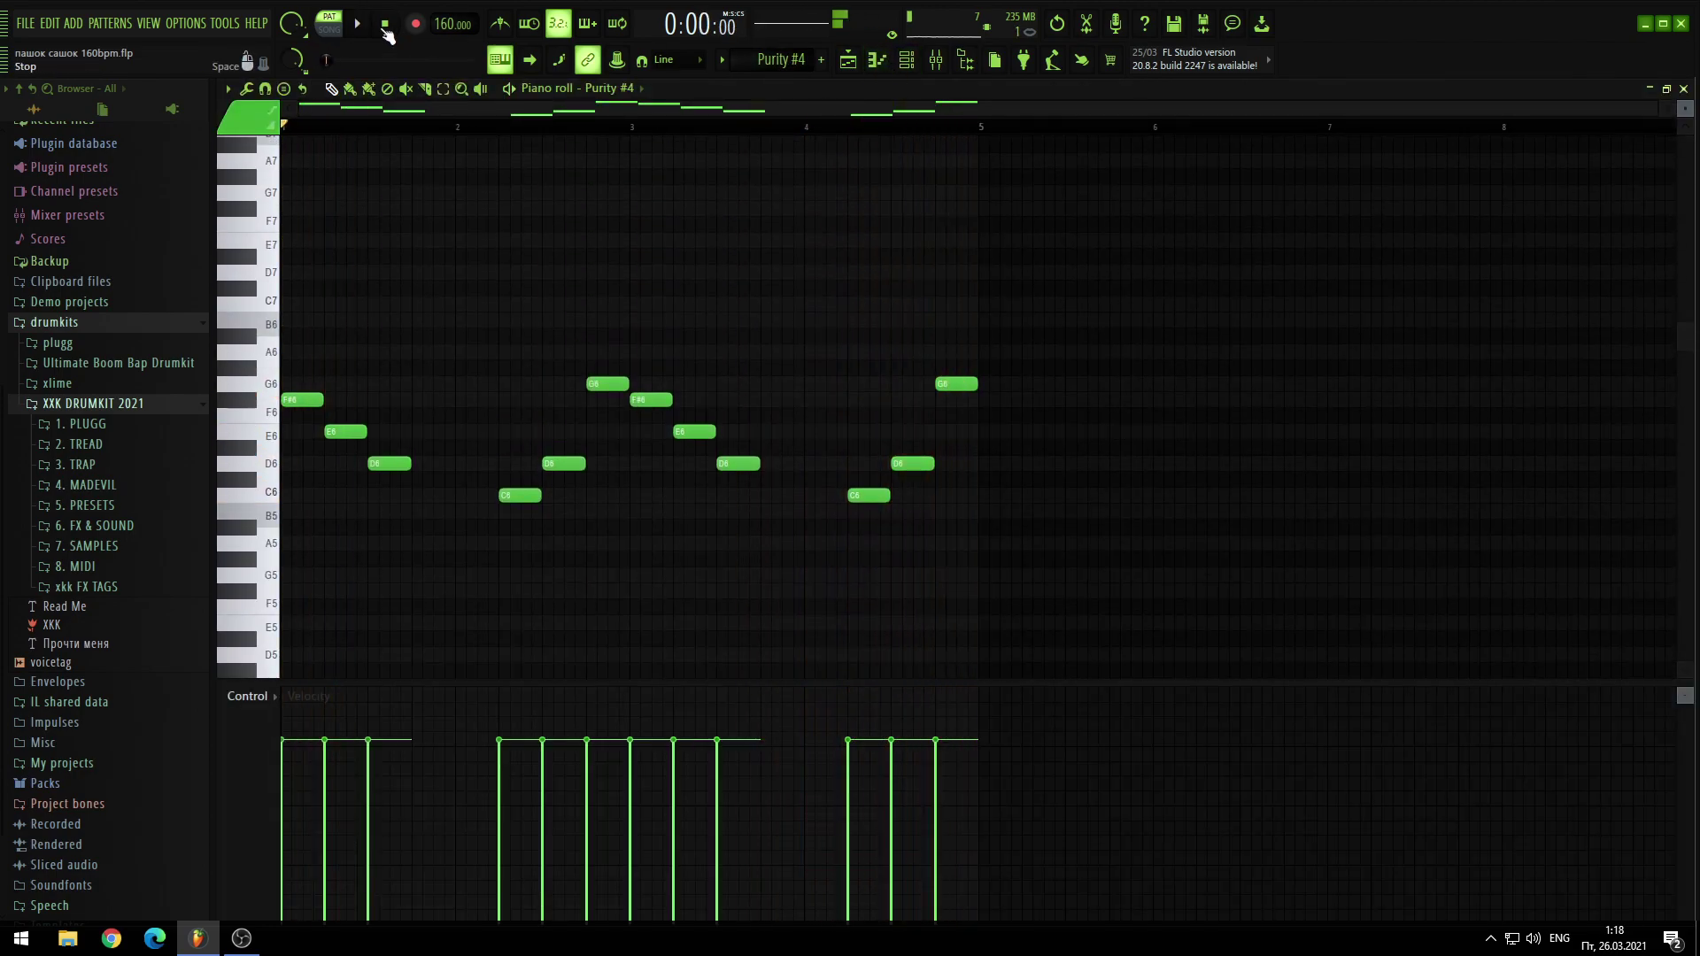
# Step: Check the preset loaded in the Purity #4 instrument from the channel rack and close the plugin window
pyautogui.click(906, 59)
pyautogui.click(361, 214)
pyautogui.moveTo(747, 362); pyautogui.dragTo(764, 263)
pyautogui.click(1126, 258)
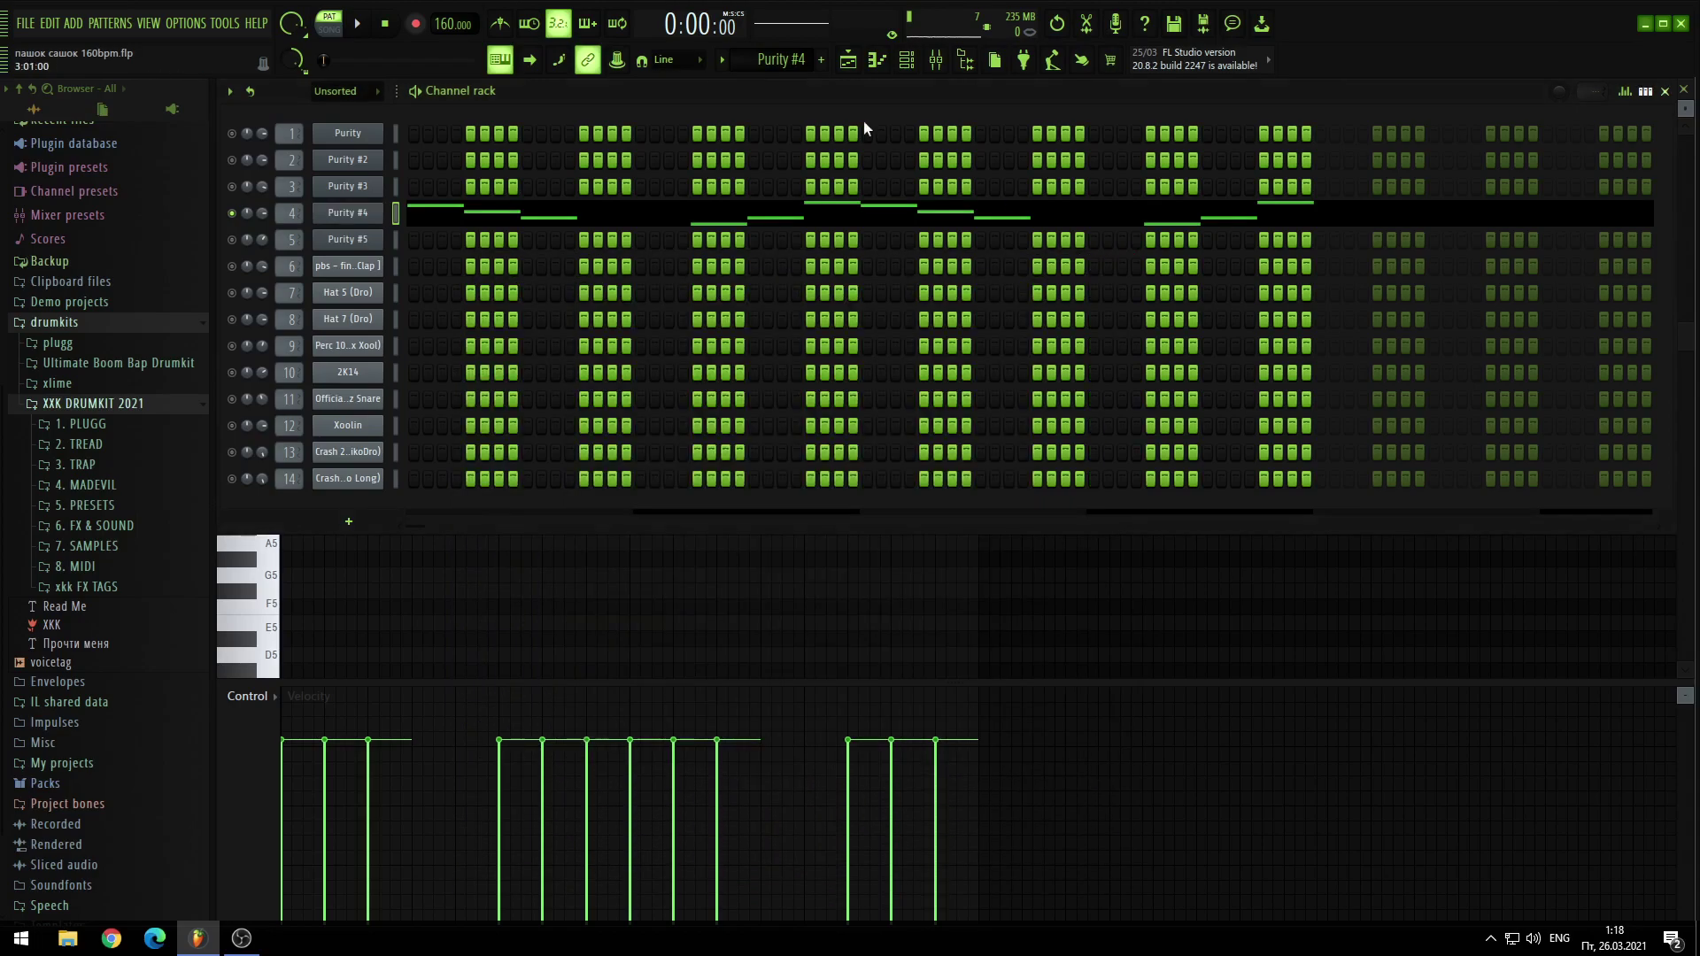
# Step: Play the Purity #4 pattern from its start in the piano roll and stop it
pyautogui.click(926, 60)
pyautogui.press('space')
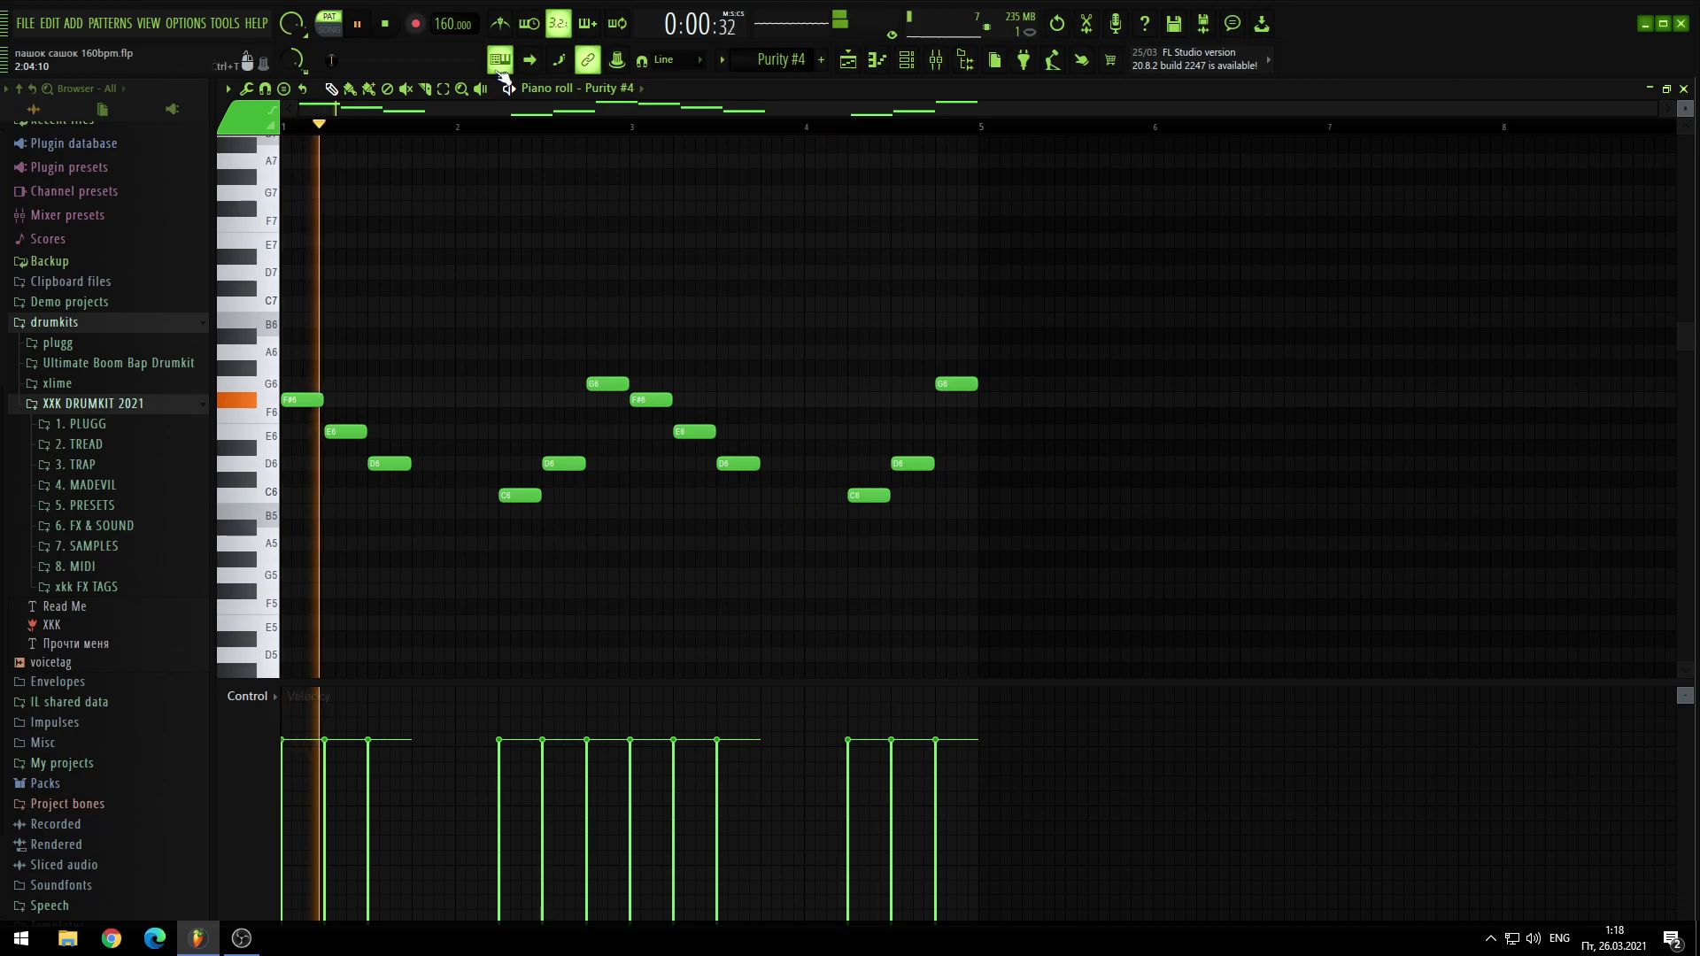
pyautogui.click(386, 26)
# Step: Enable only the Purity, Purity #2 and Purity #3 channels, unsolo Track 2 in the playlist and play the song
pyautogui.click(878, 62)
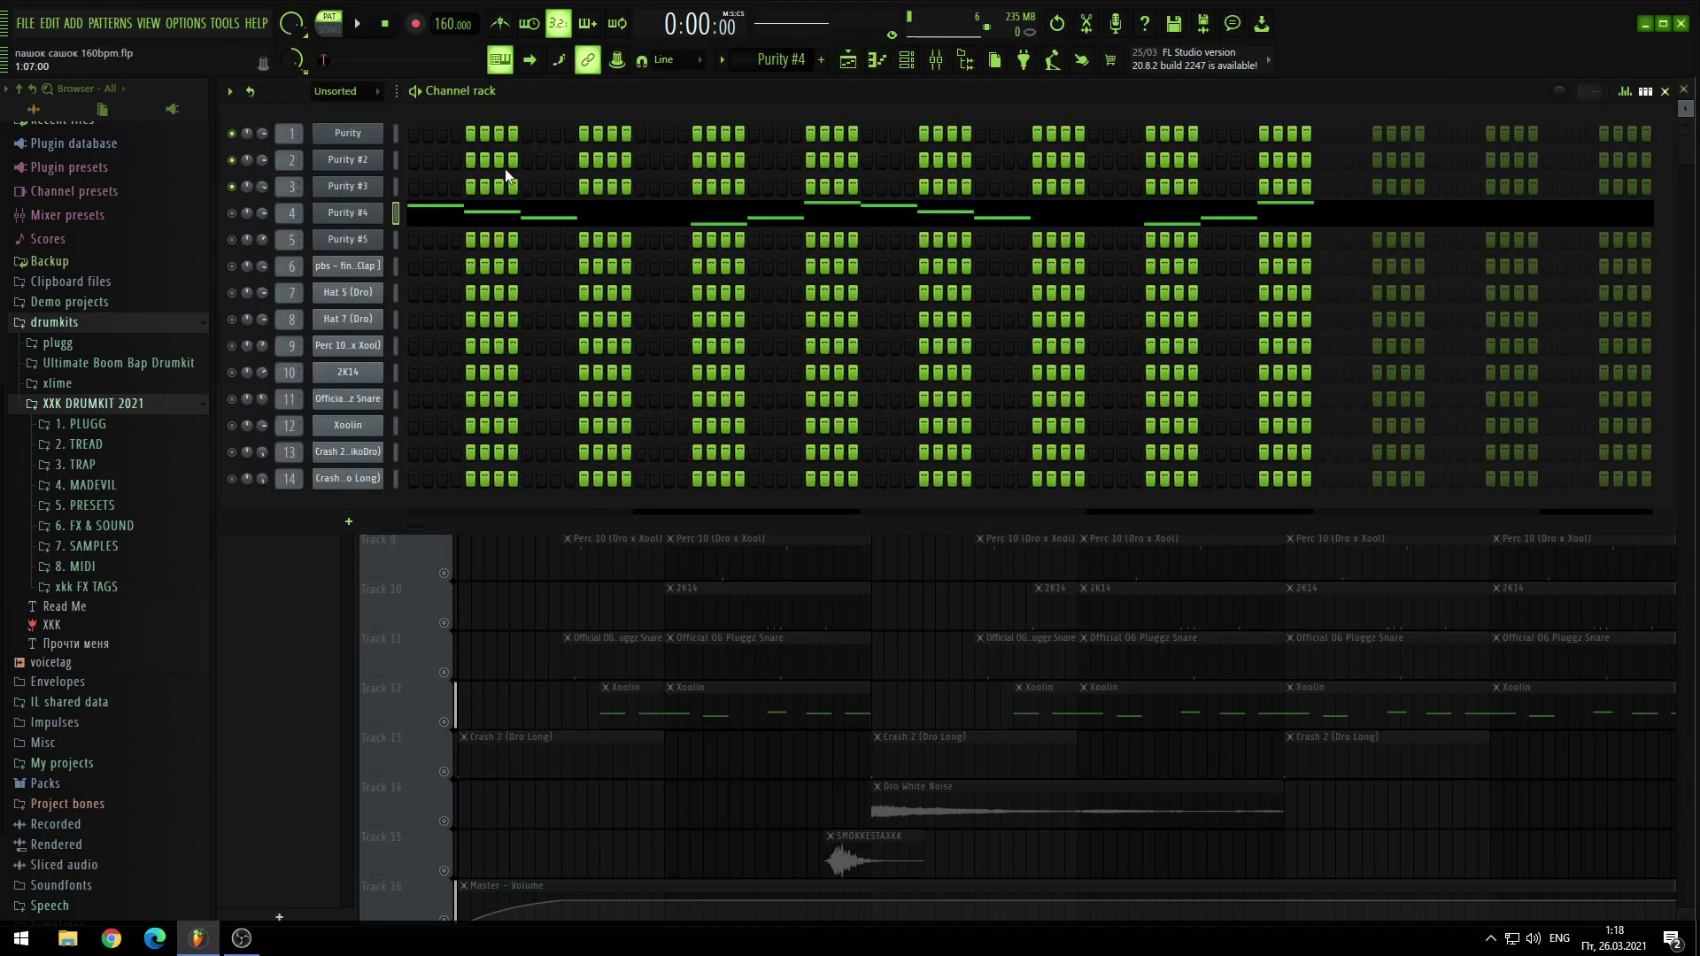
pyautogui.click(882, 69)
pyautogui.click(886, 69)
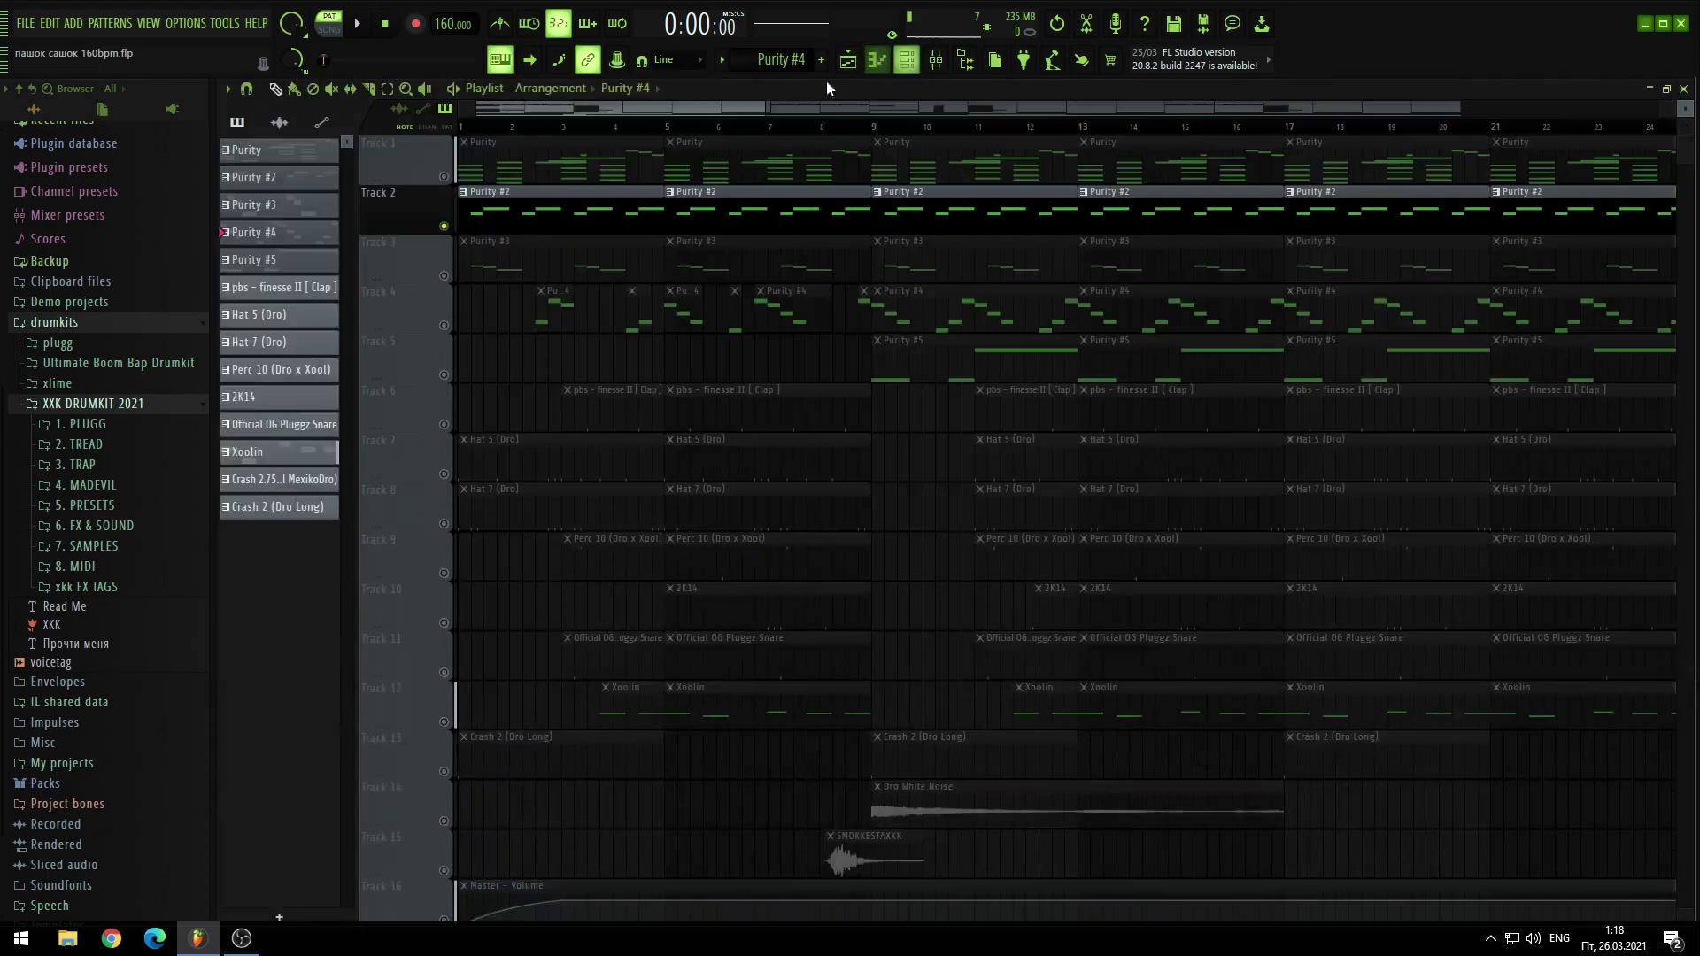
pyautogui.rightClick(444, 222)
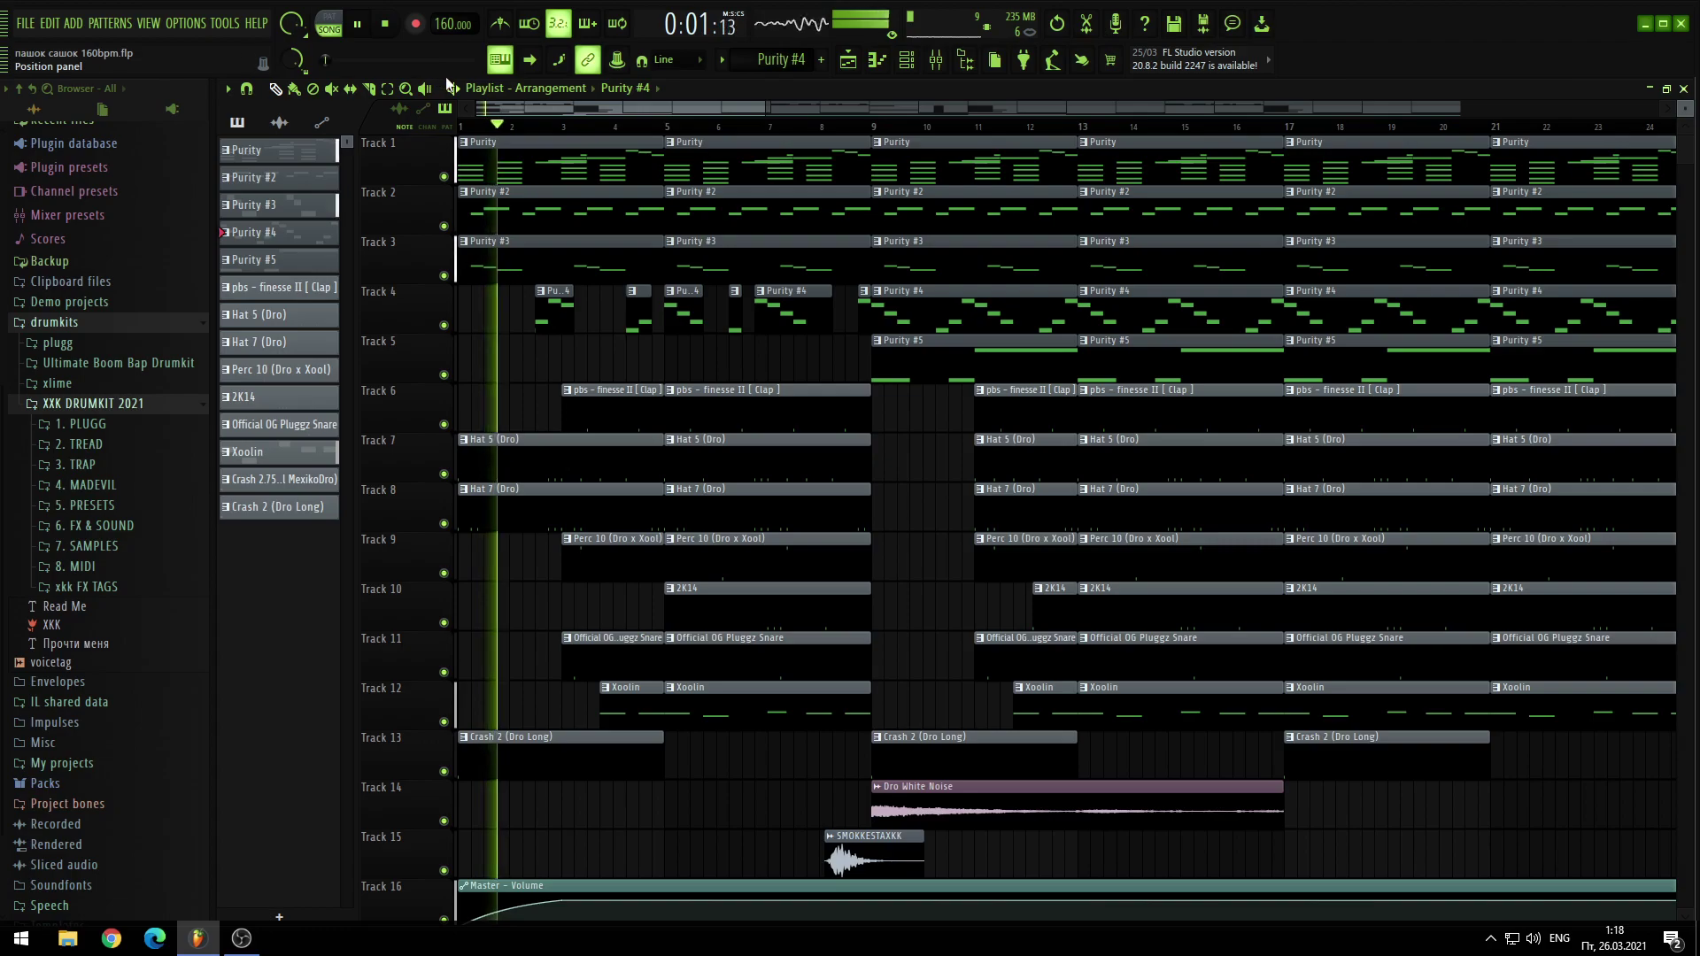
# Step: Enable the Purity #4 channel alongside the first three in the channel rack and play the song from the start
pyautogui.click(908, 62)
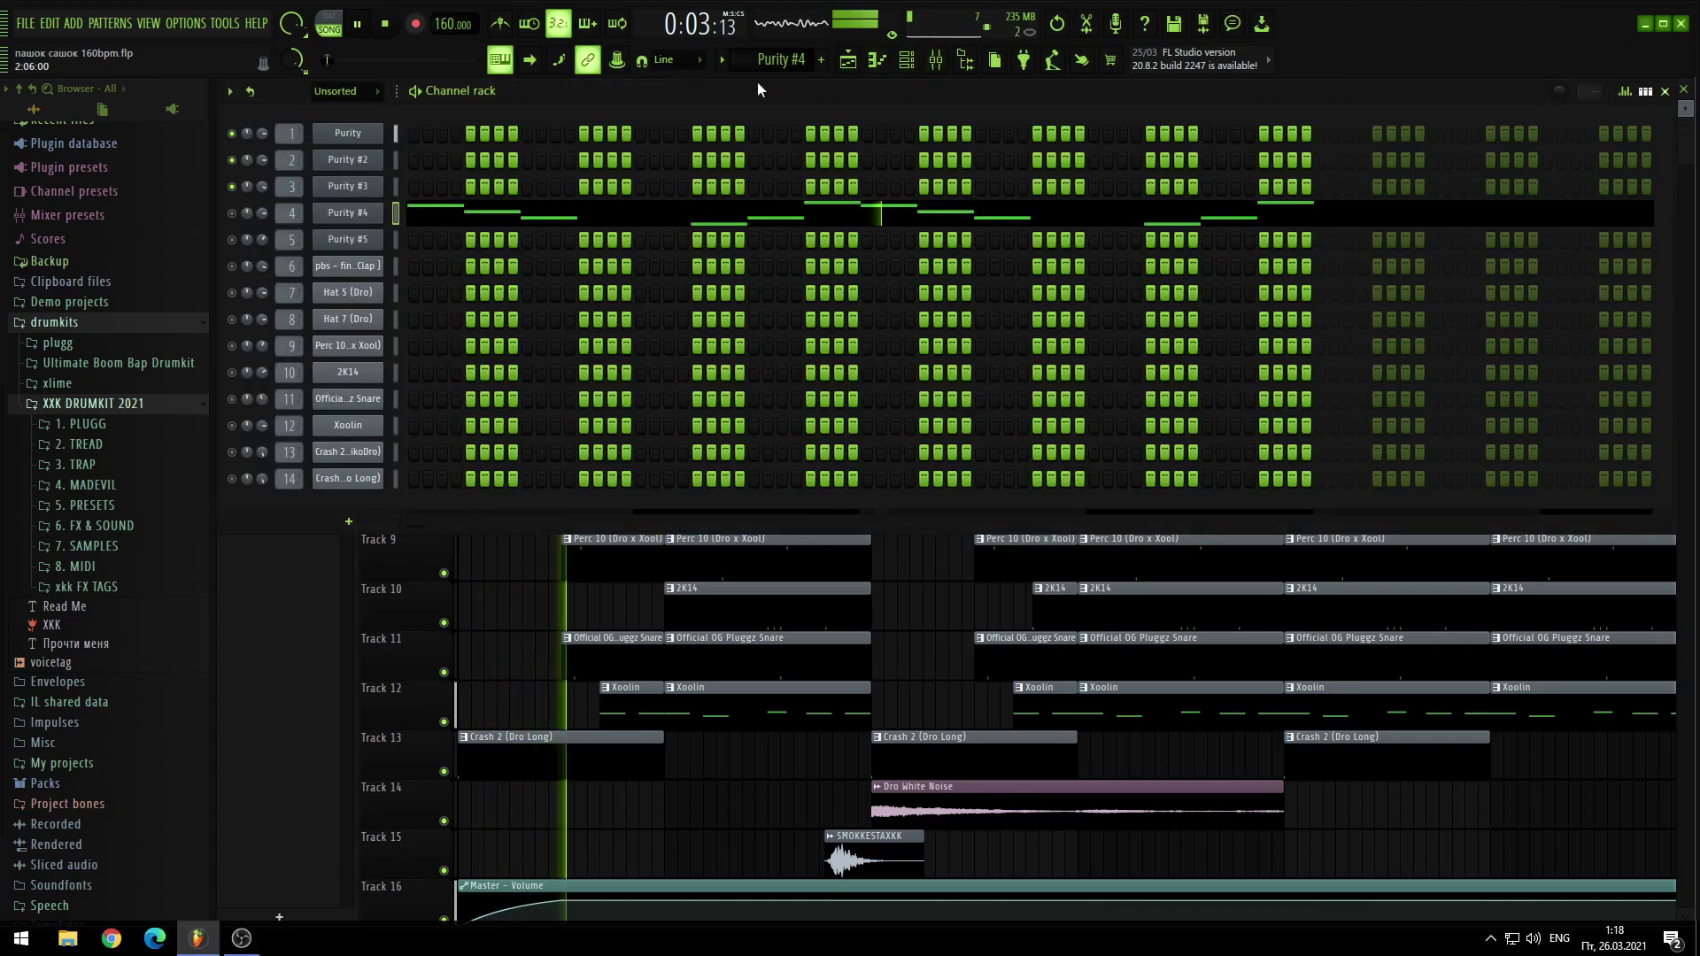
pyautogui.scroll(2, 776, 69)
pyautogui.scroll(-2, 777, 69)
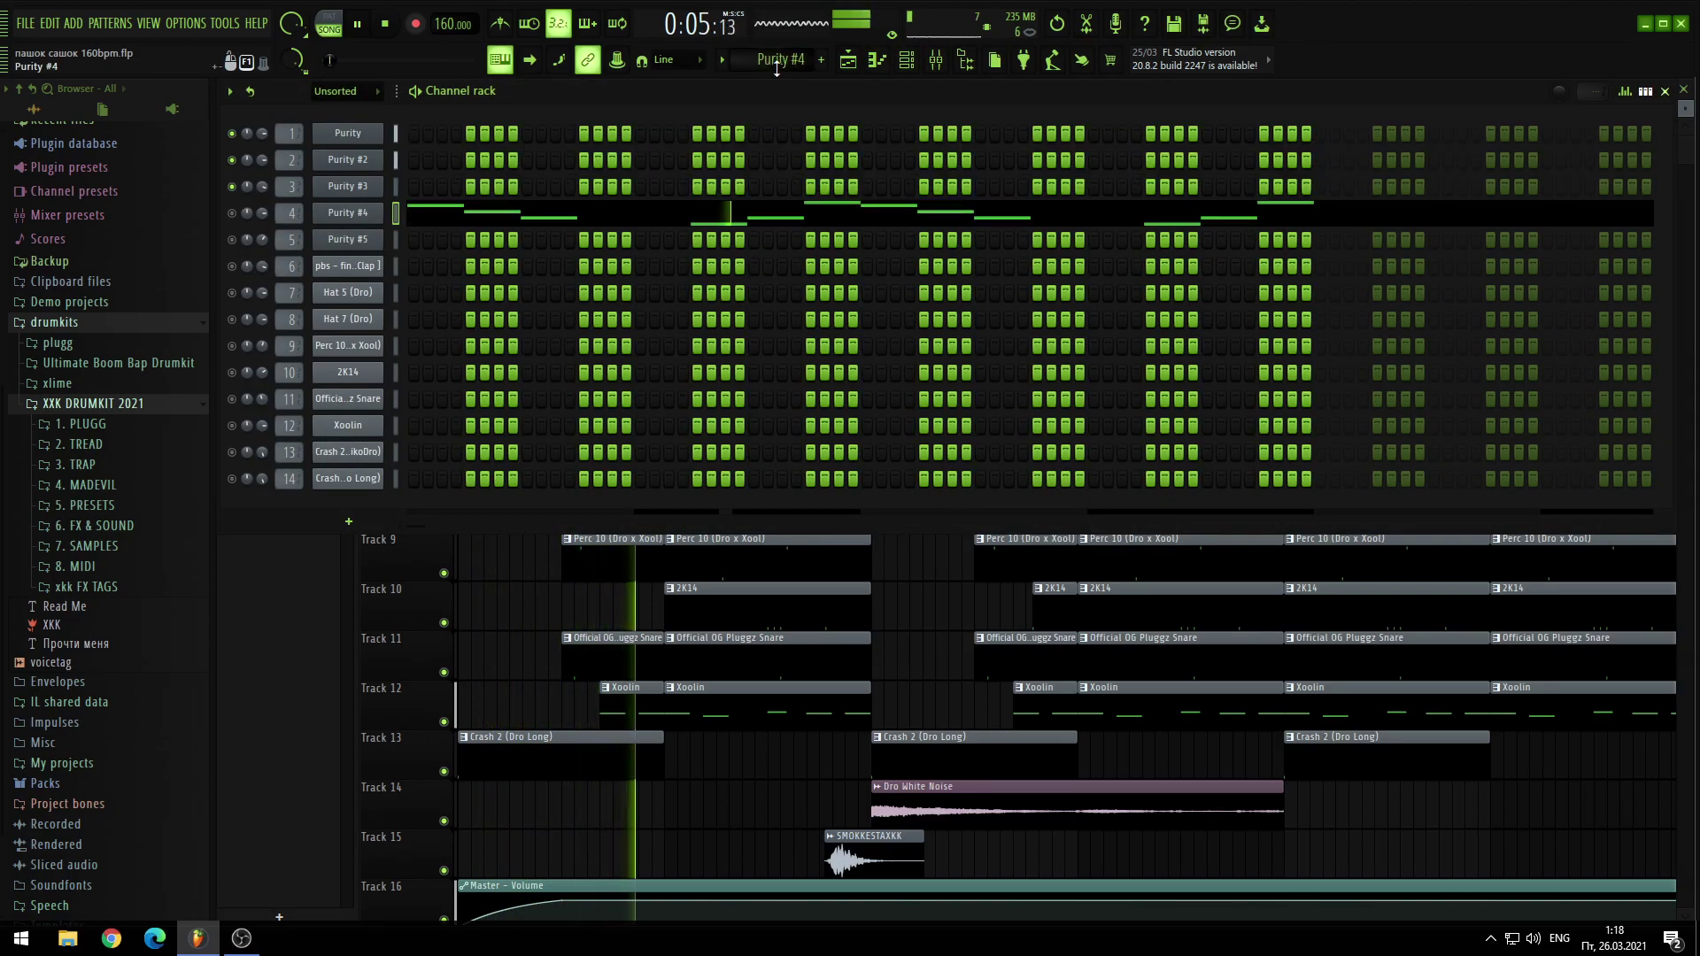
pyautogui.click(905, 61)
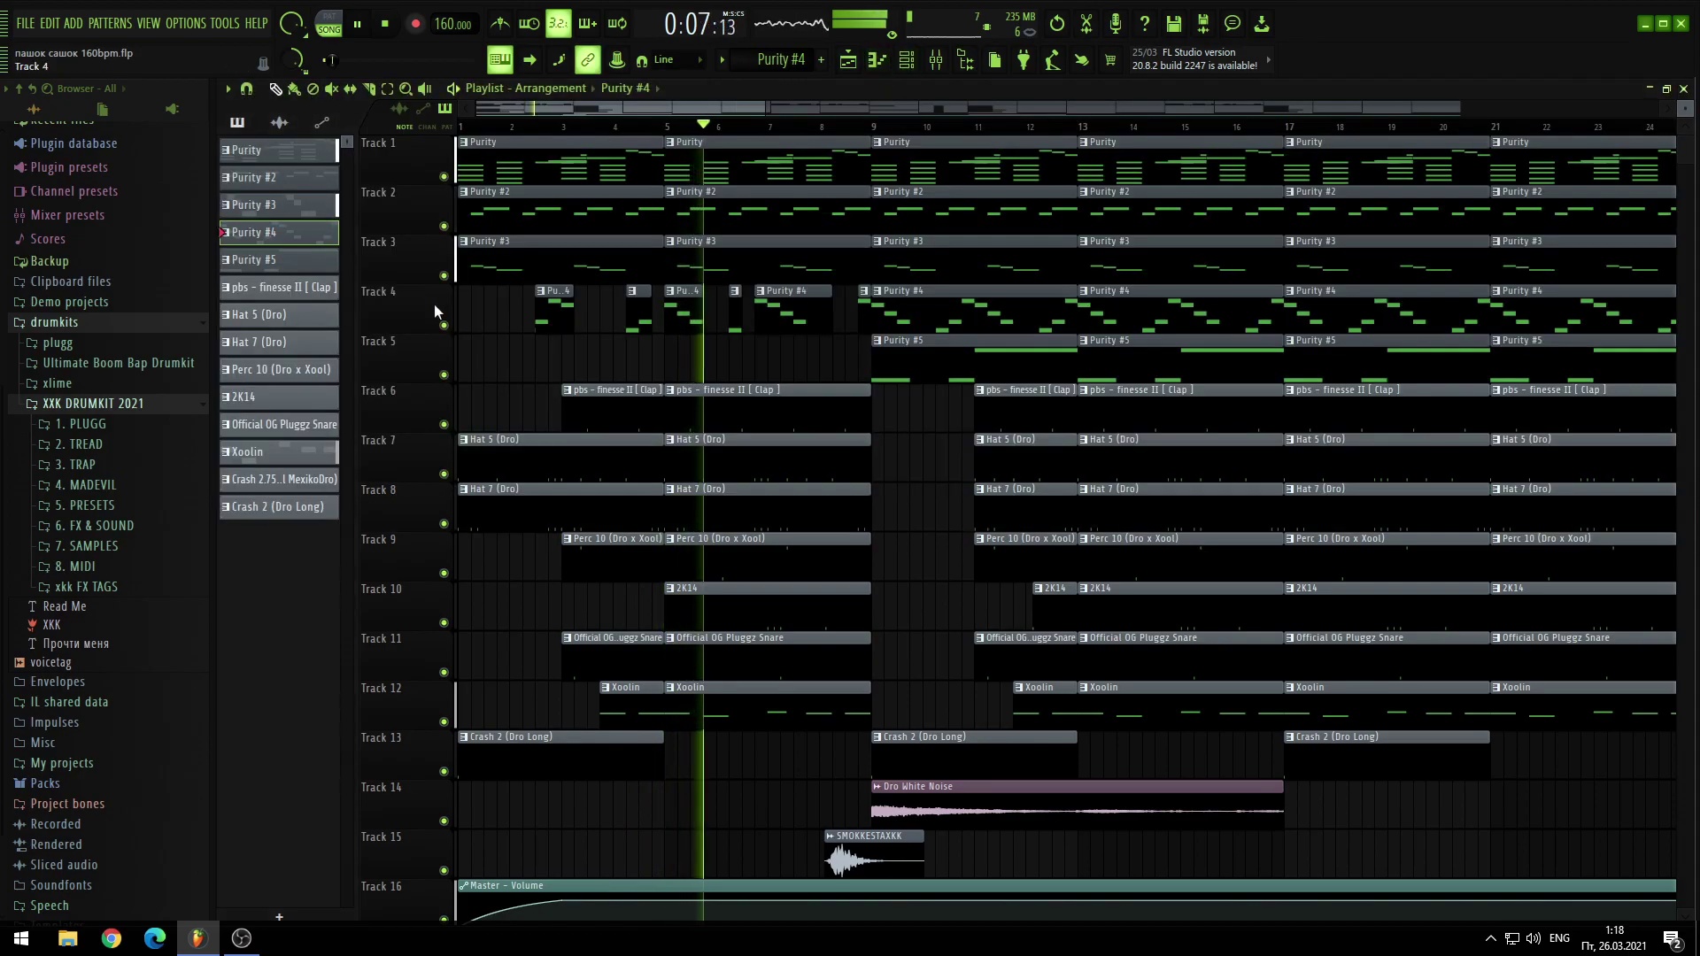
pyautogui.click(903, 61)
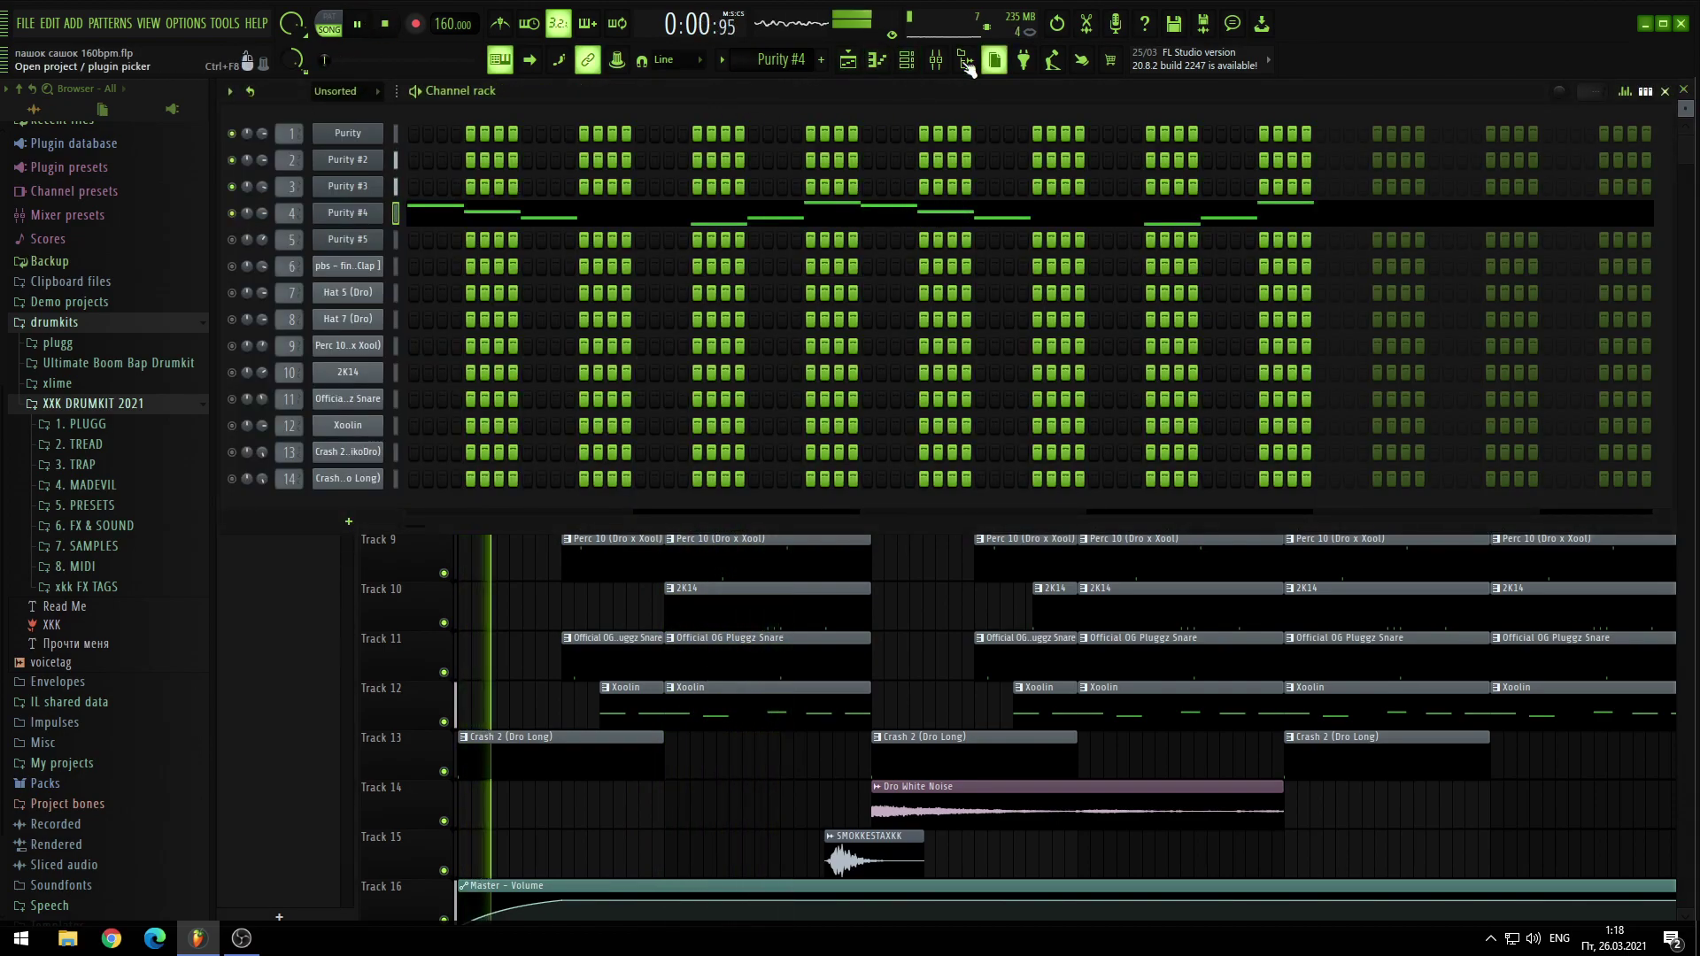
# Step: Examine how the Purity #4 clips are cut and arranged on Track 4 of the playlist while the song plays
pyautogui.click(906, 61)
pyautogui.scroll(2, 530, 363)
pyautogui.scroll(-1, 549, 359)
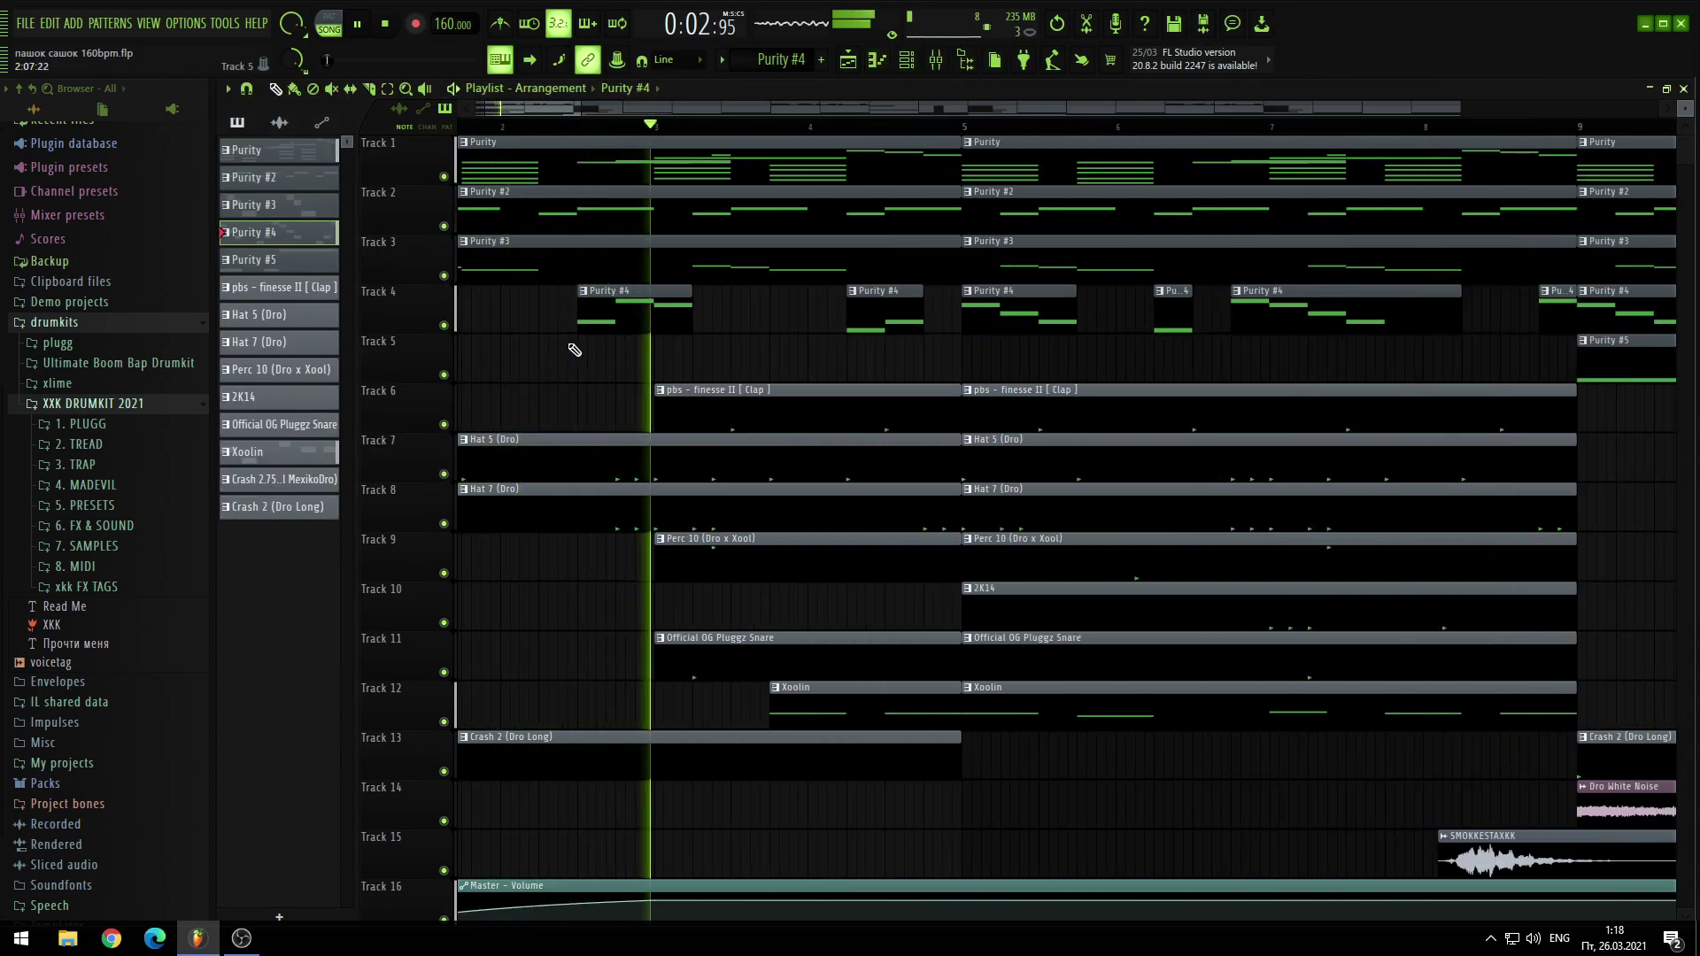
pyautogui.scroll(-1, 607, 347)
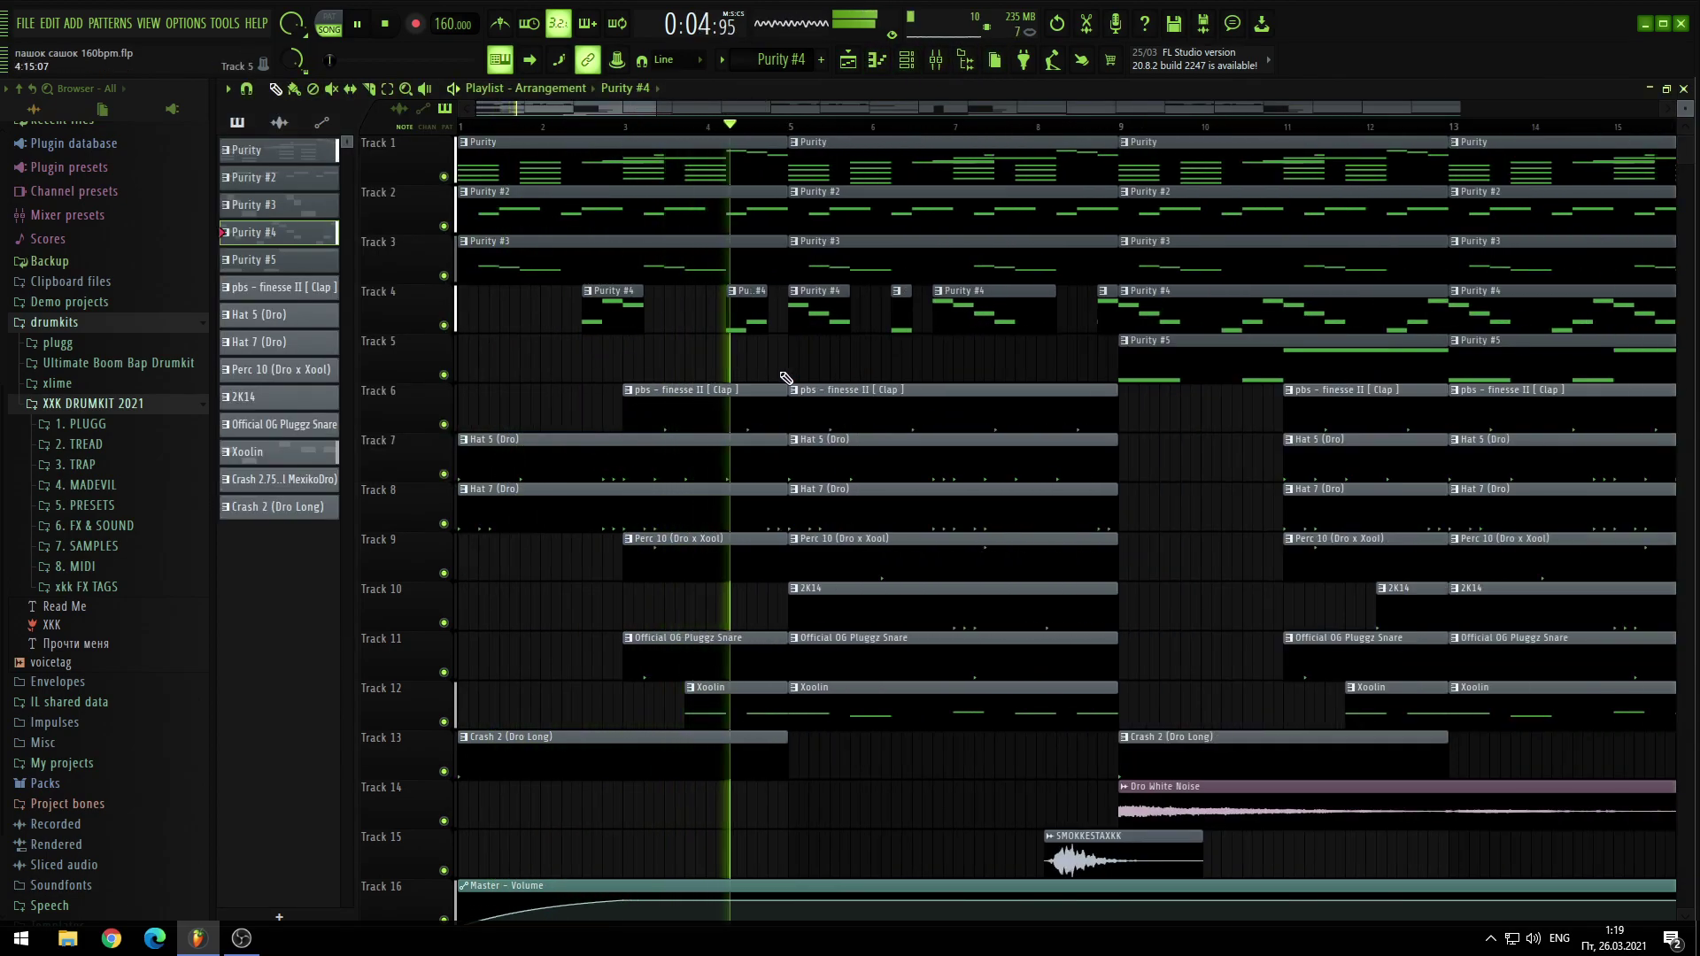
pyautogui.scroll(-2, 842, 350)
pyautogui.scroll(-1, 842, 350)
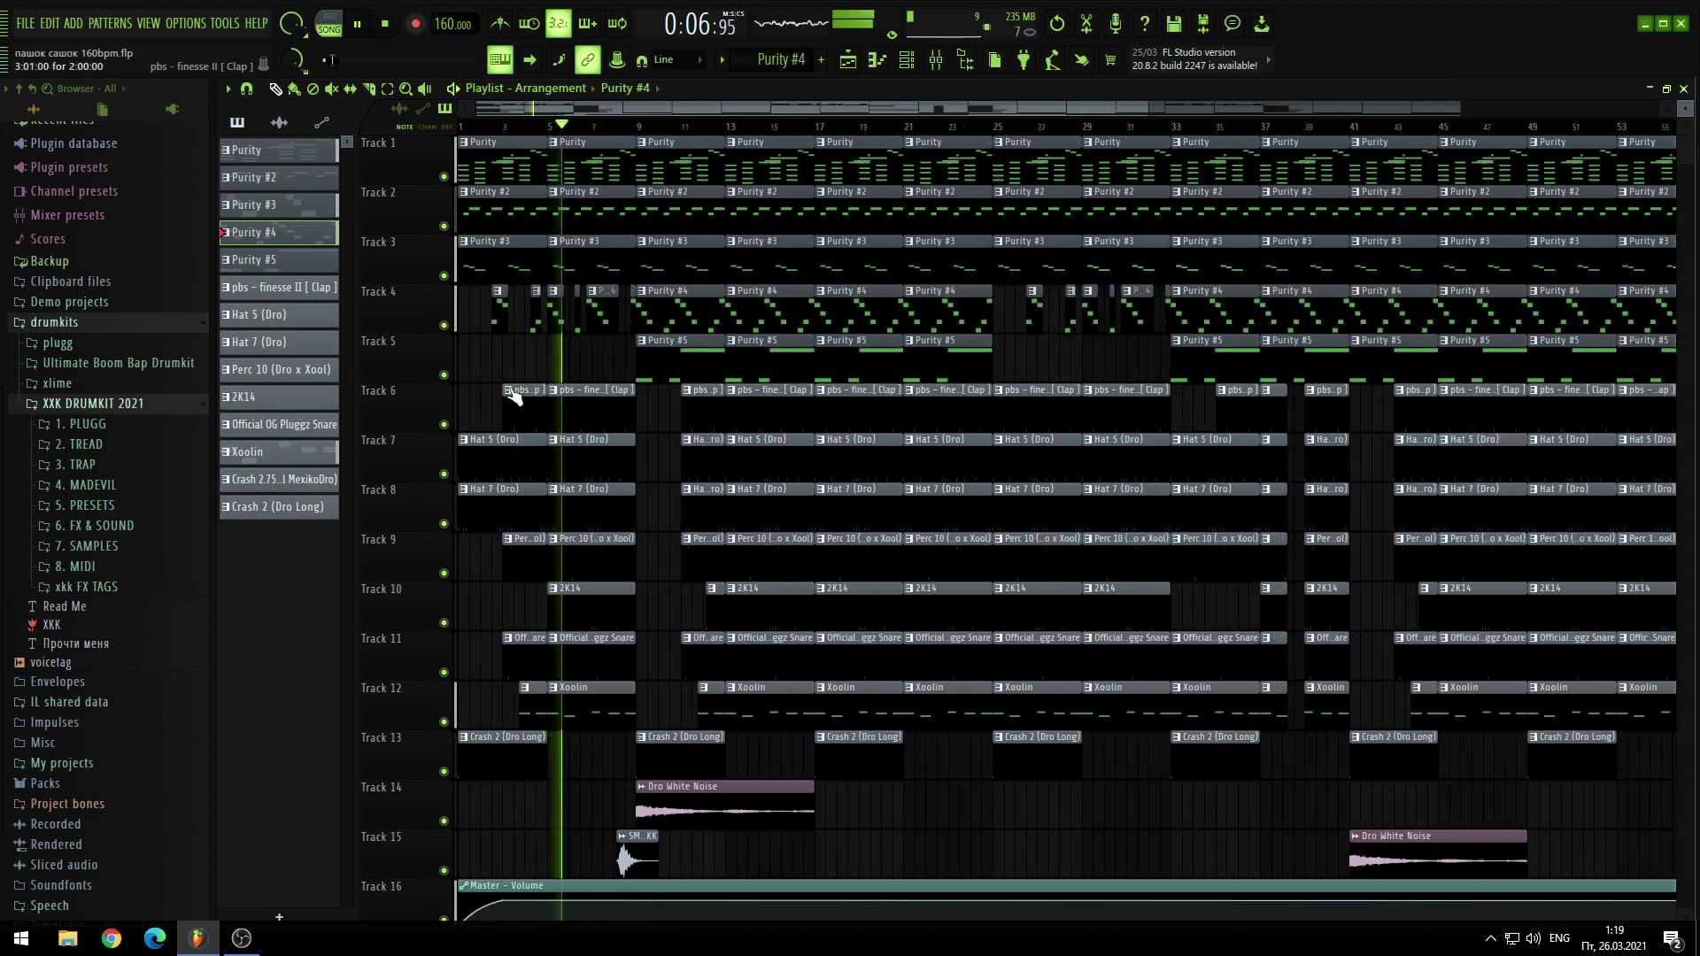
# Step: Look over the opening bars of the arrangement in the playlist during playback and stop the song
pyautogui.scroll(3, 624, 379)
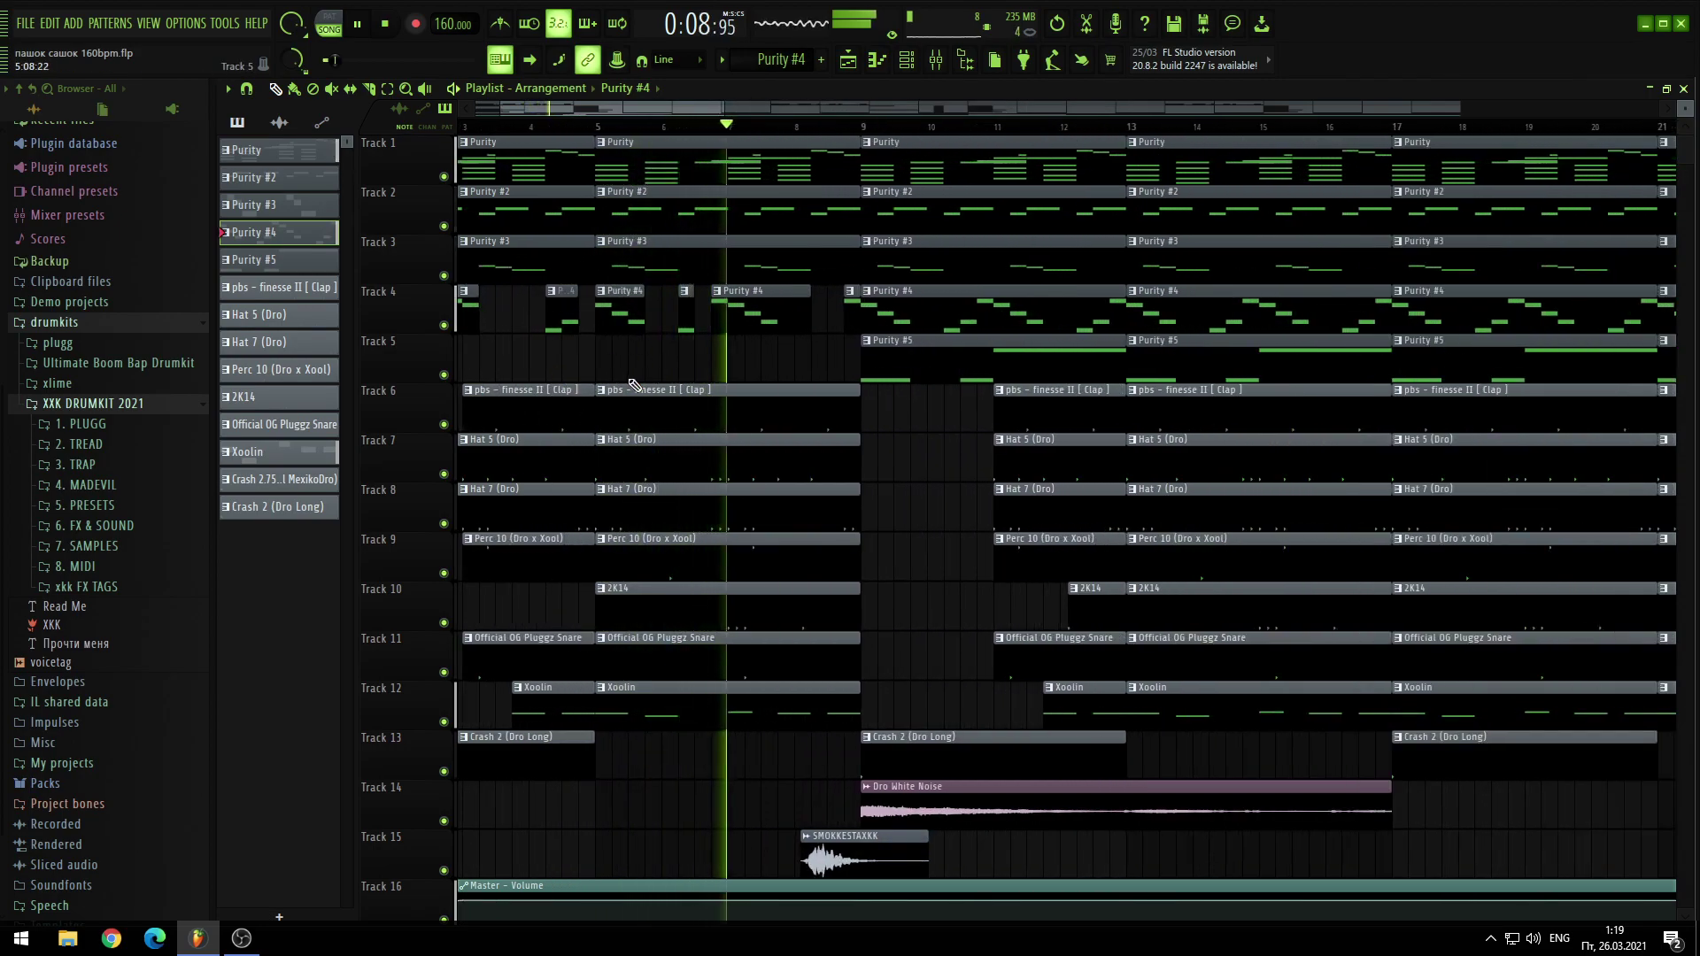
pyautogui.scroll(-3, 561, 133)
pyautogui.press('space')
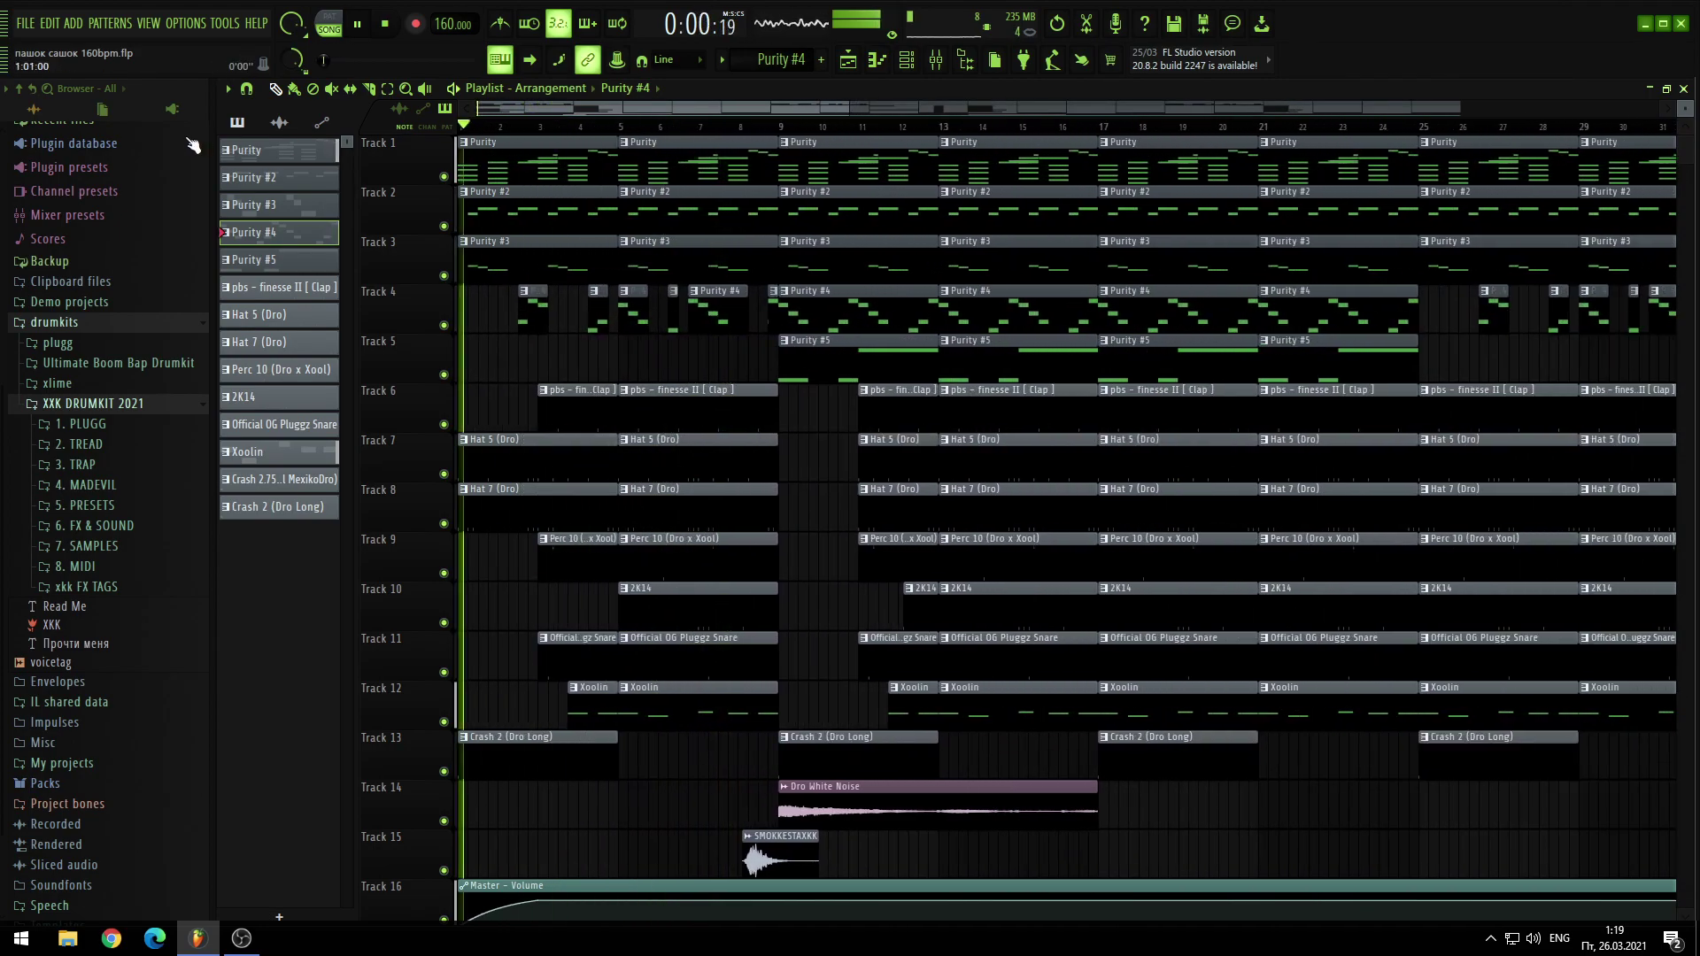
# Step: Switch to the Purity #5 pattern, solo its channel in the channel rack and show its notes in the piano roll
pyautogui.click(913, 65)
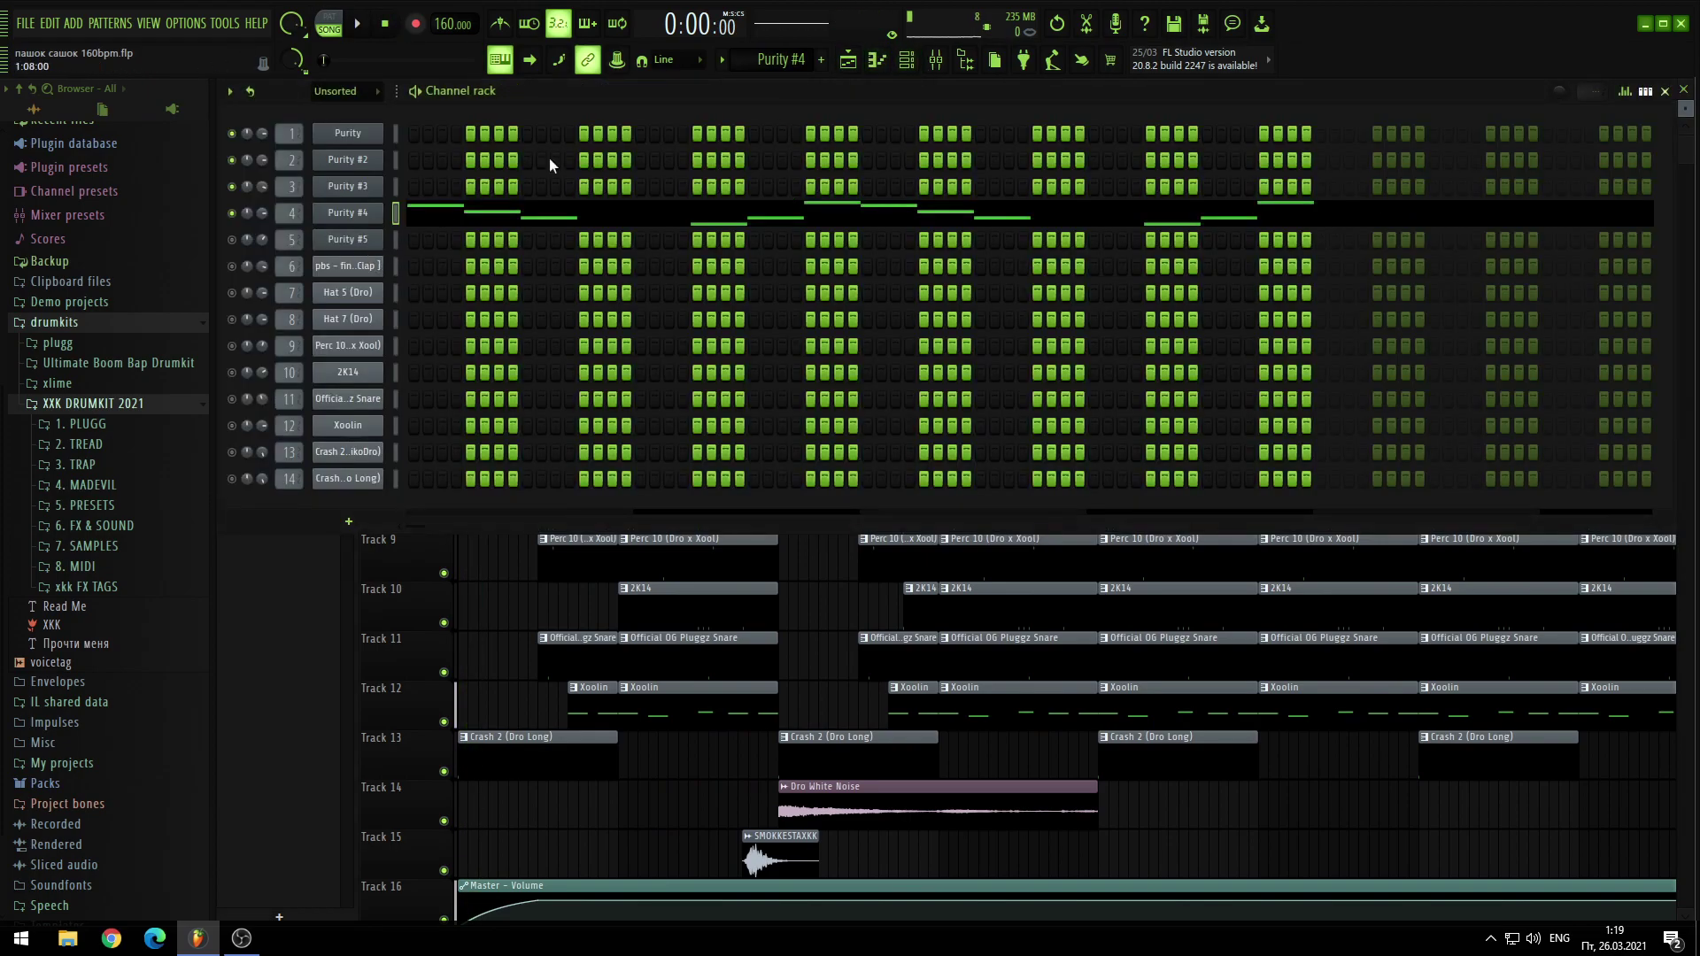
pyautogui.scroll(1, 779, 59)
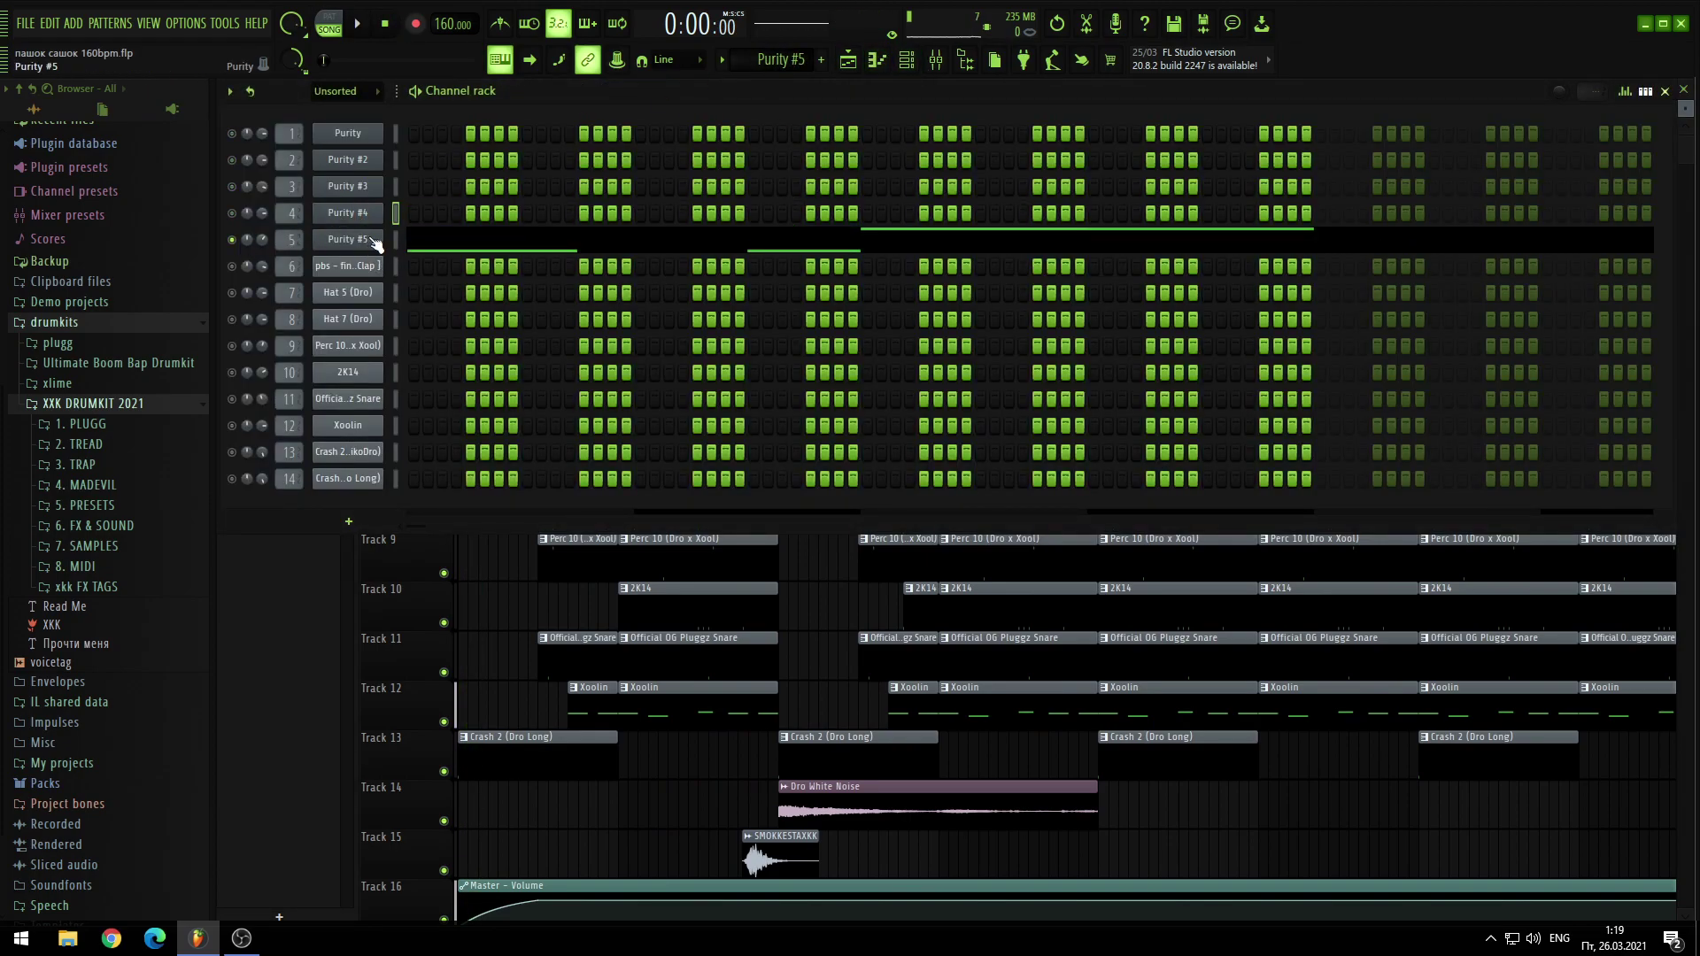
pyautogui.click(877, 59)
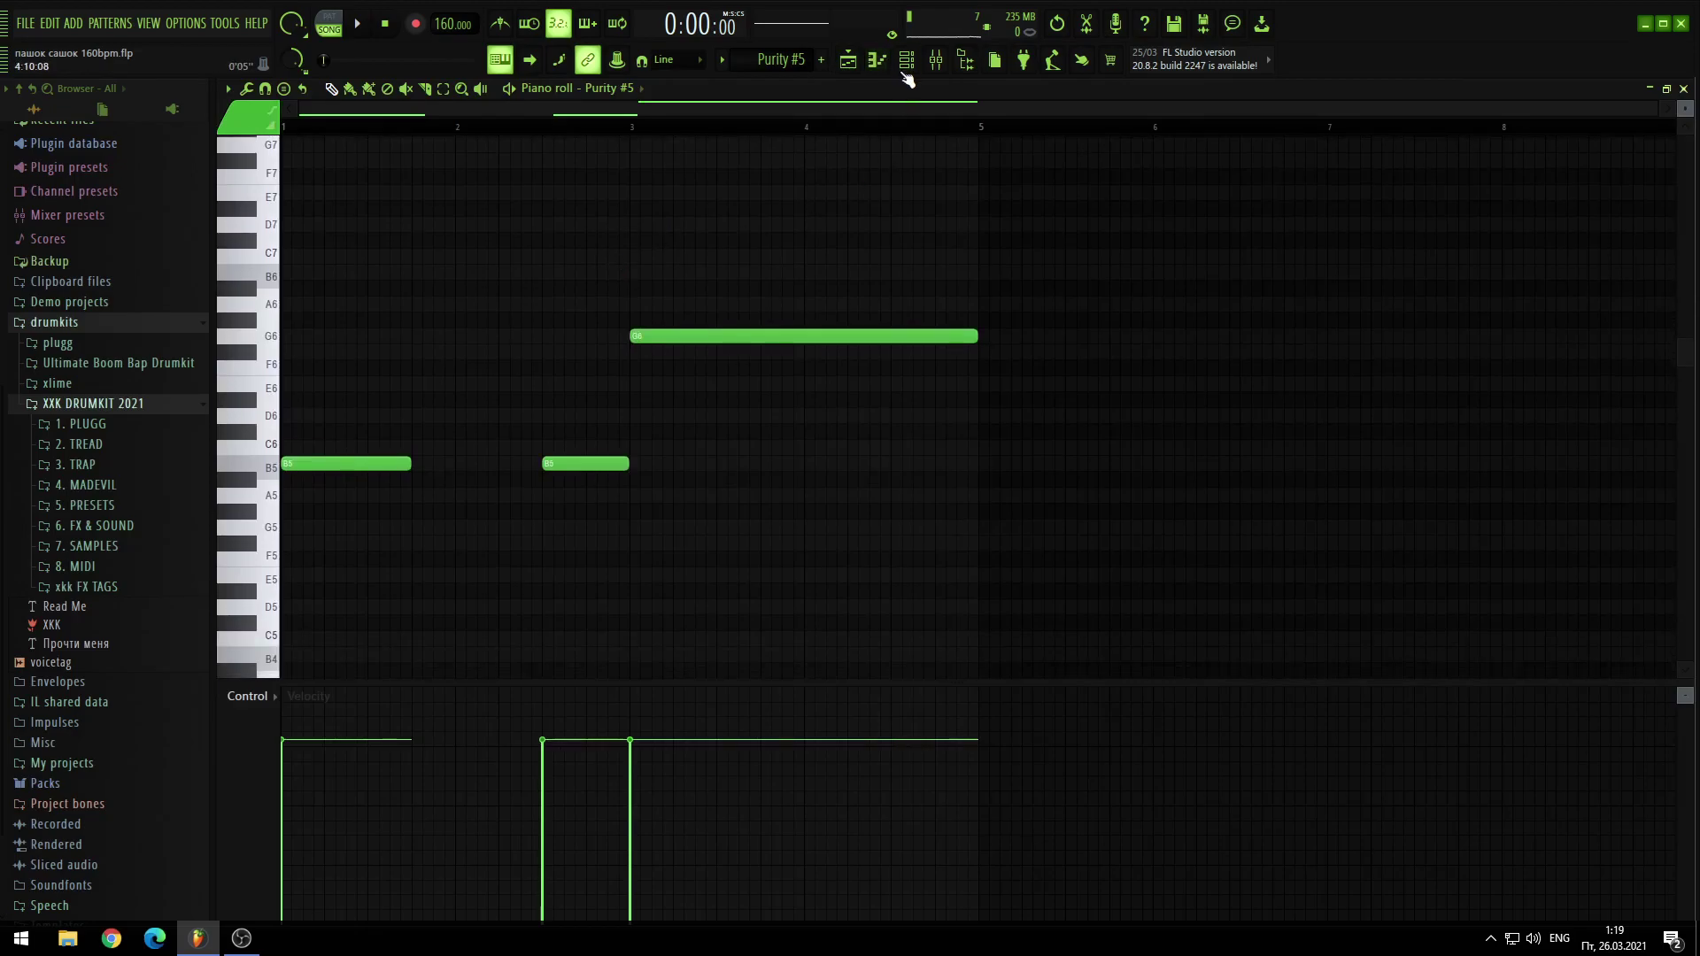
# Step: Show the preset loaded in the Purity #5 channel's plugin window and close the window
pyautogui.press('F6')
pyautogui.click(348, 239)
pyautogui.moveTo(846, 275); pyautogui.dragTo(685, 239)
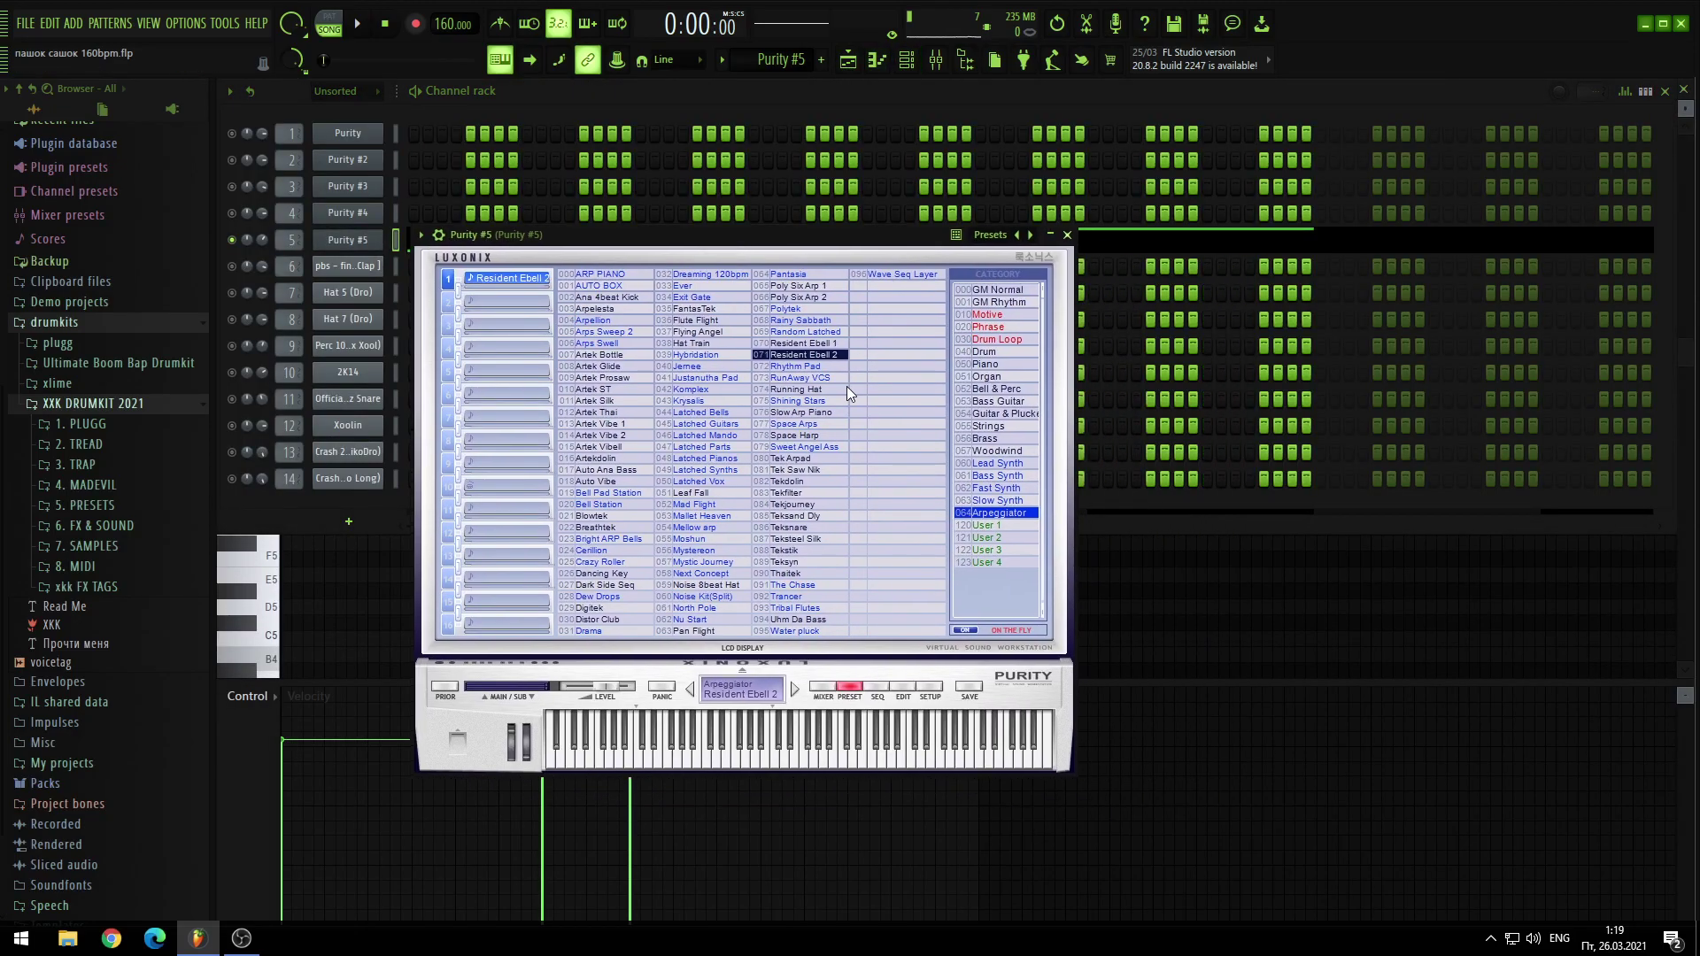
pyautogui.click(1066, 237)
# Step: Play the soloed Purity #5 pattern in the piano roll and follow its notes
pyautogui.click(874, 62)
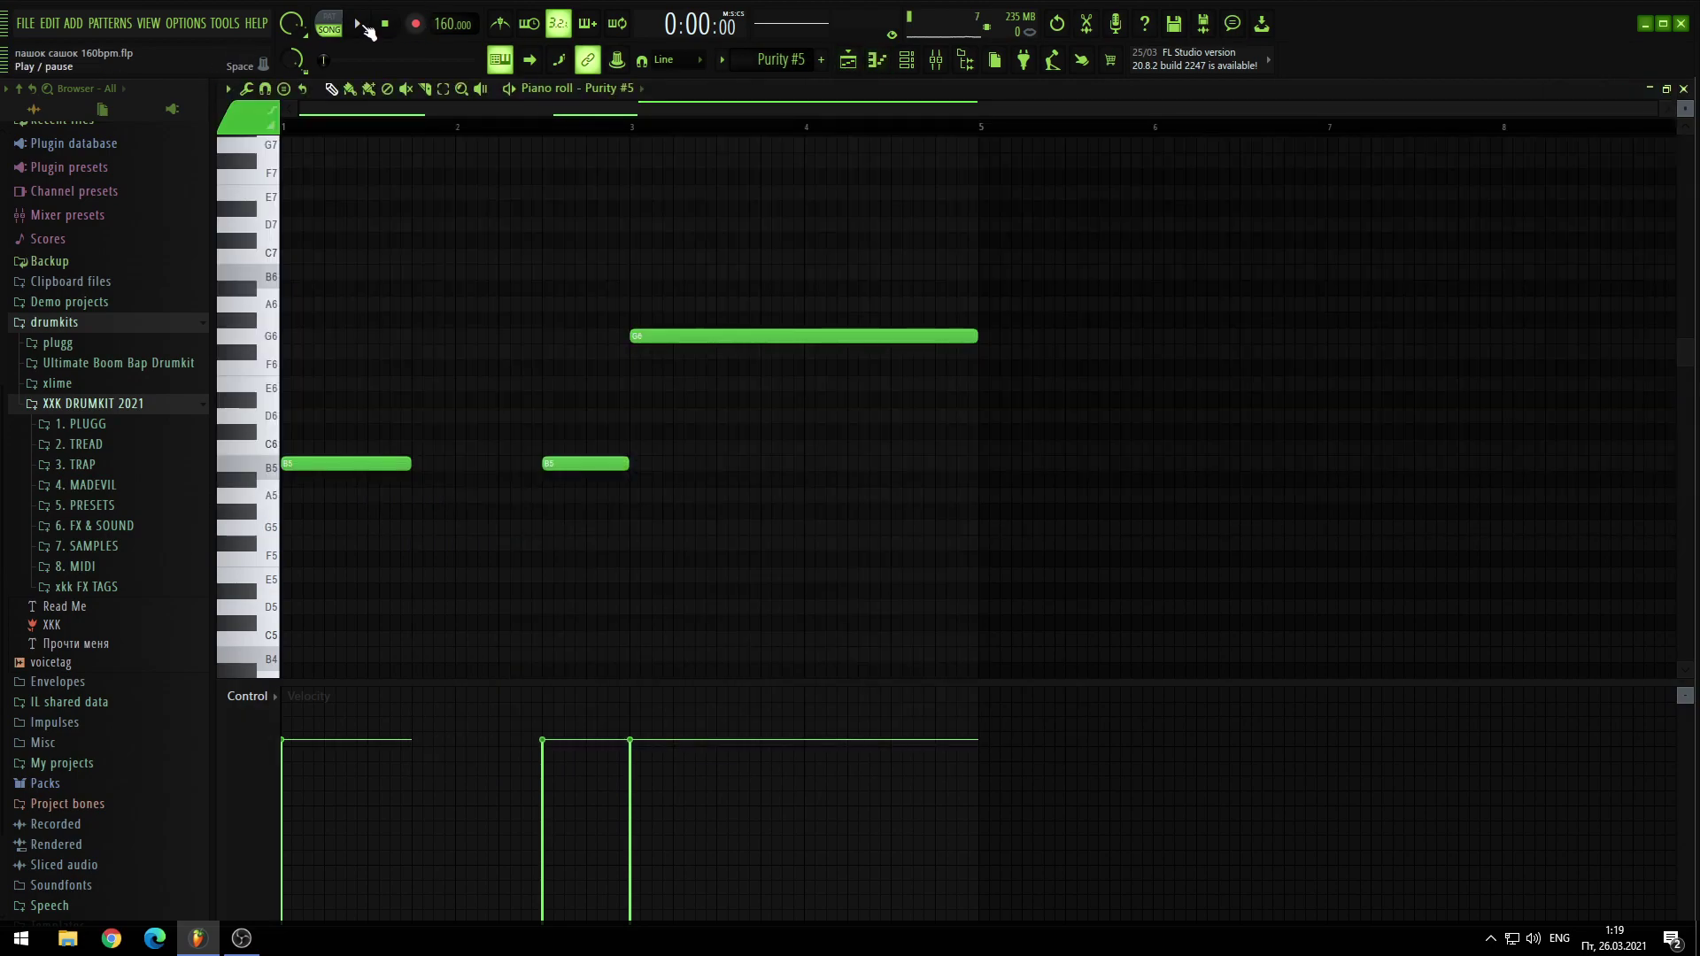
pyautogui.press('space')
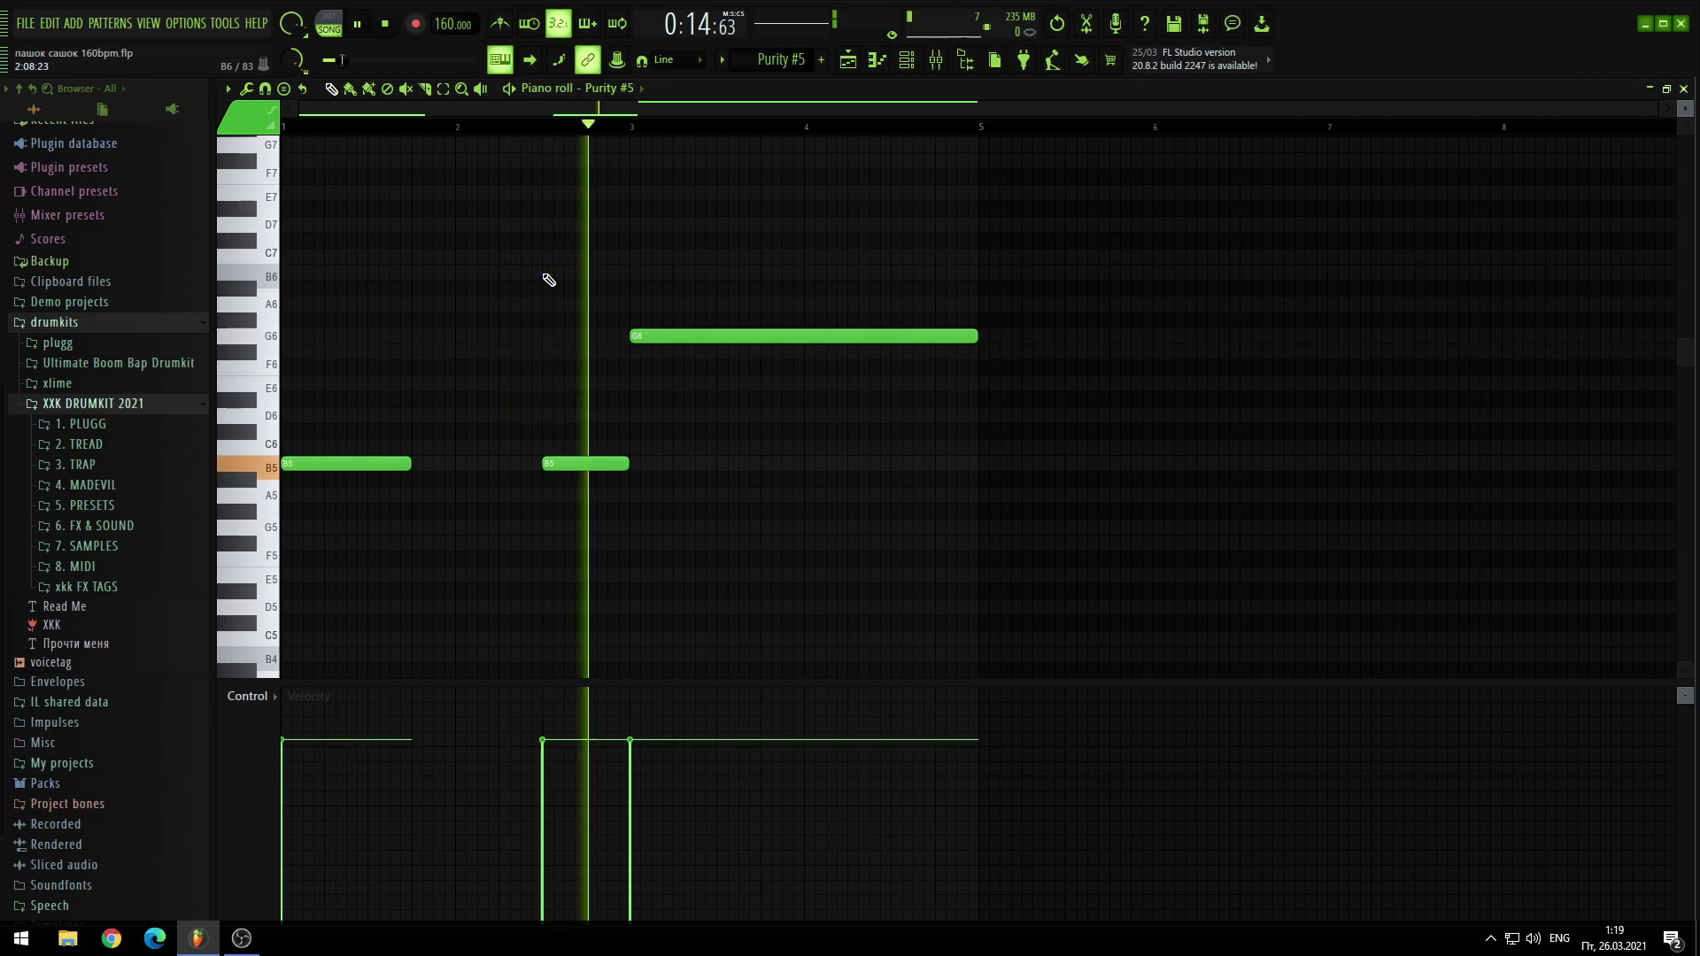
pyautogui.scroll(2, 569, 283)
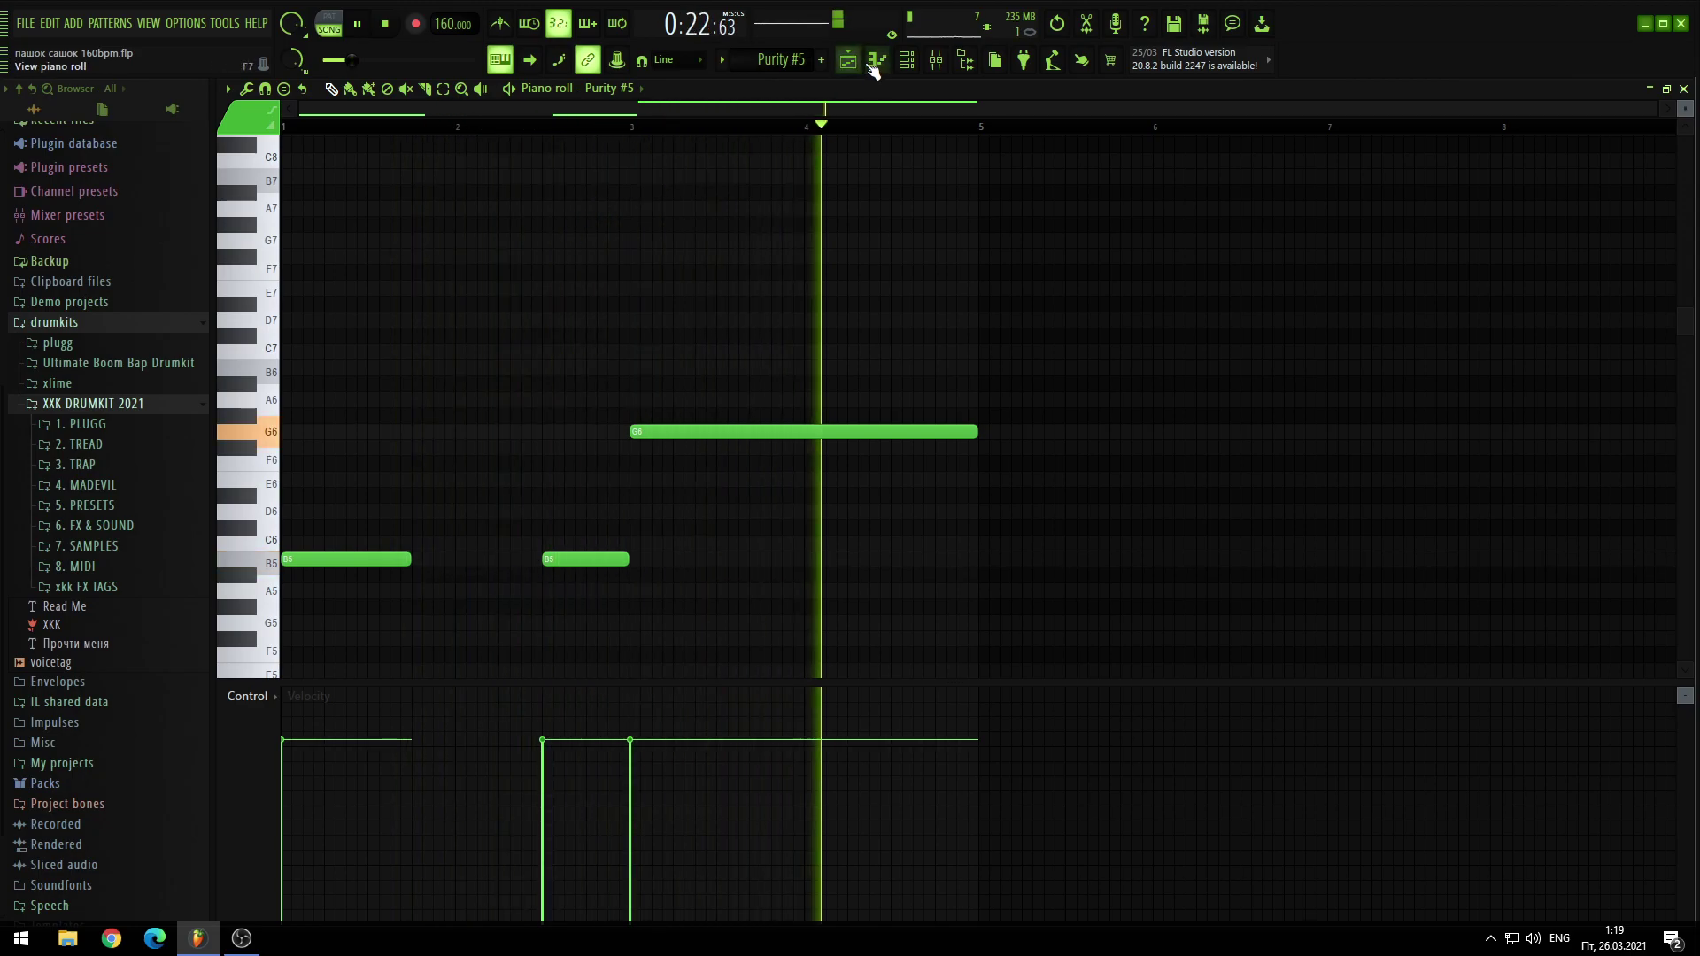
# Step: Stop playback, re-enable all channels in the channel rack and return to the playlist
pyautogui.click(904, 62)
pyautogui.click(904, 62)
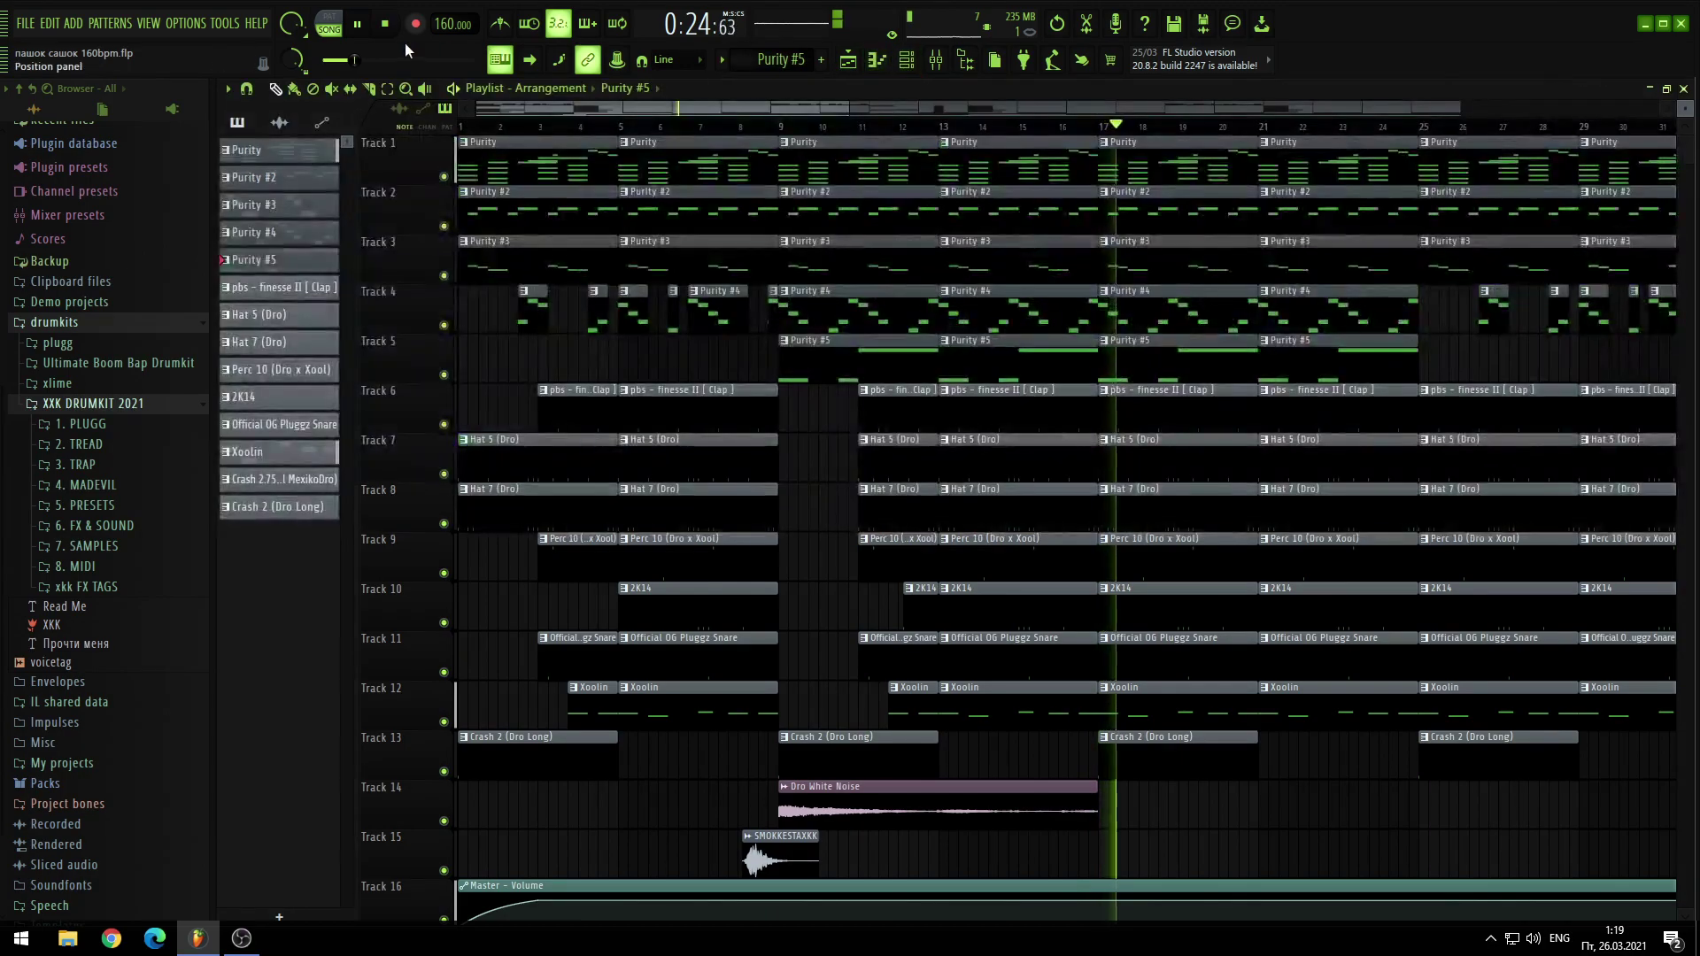
pyautogui.rightClick(285, 53)
pyautogui.click(322, 68)
pyautogui.click(912, 60)
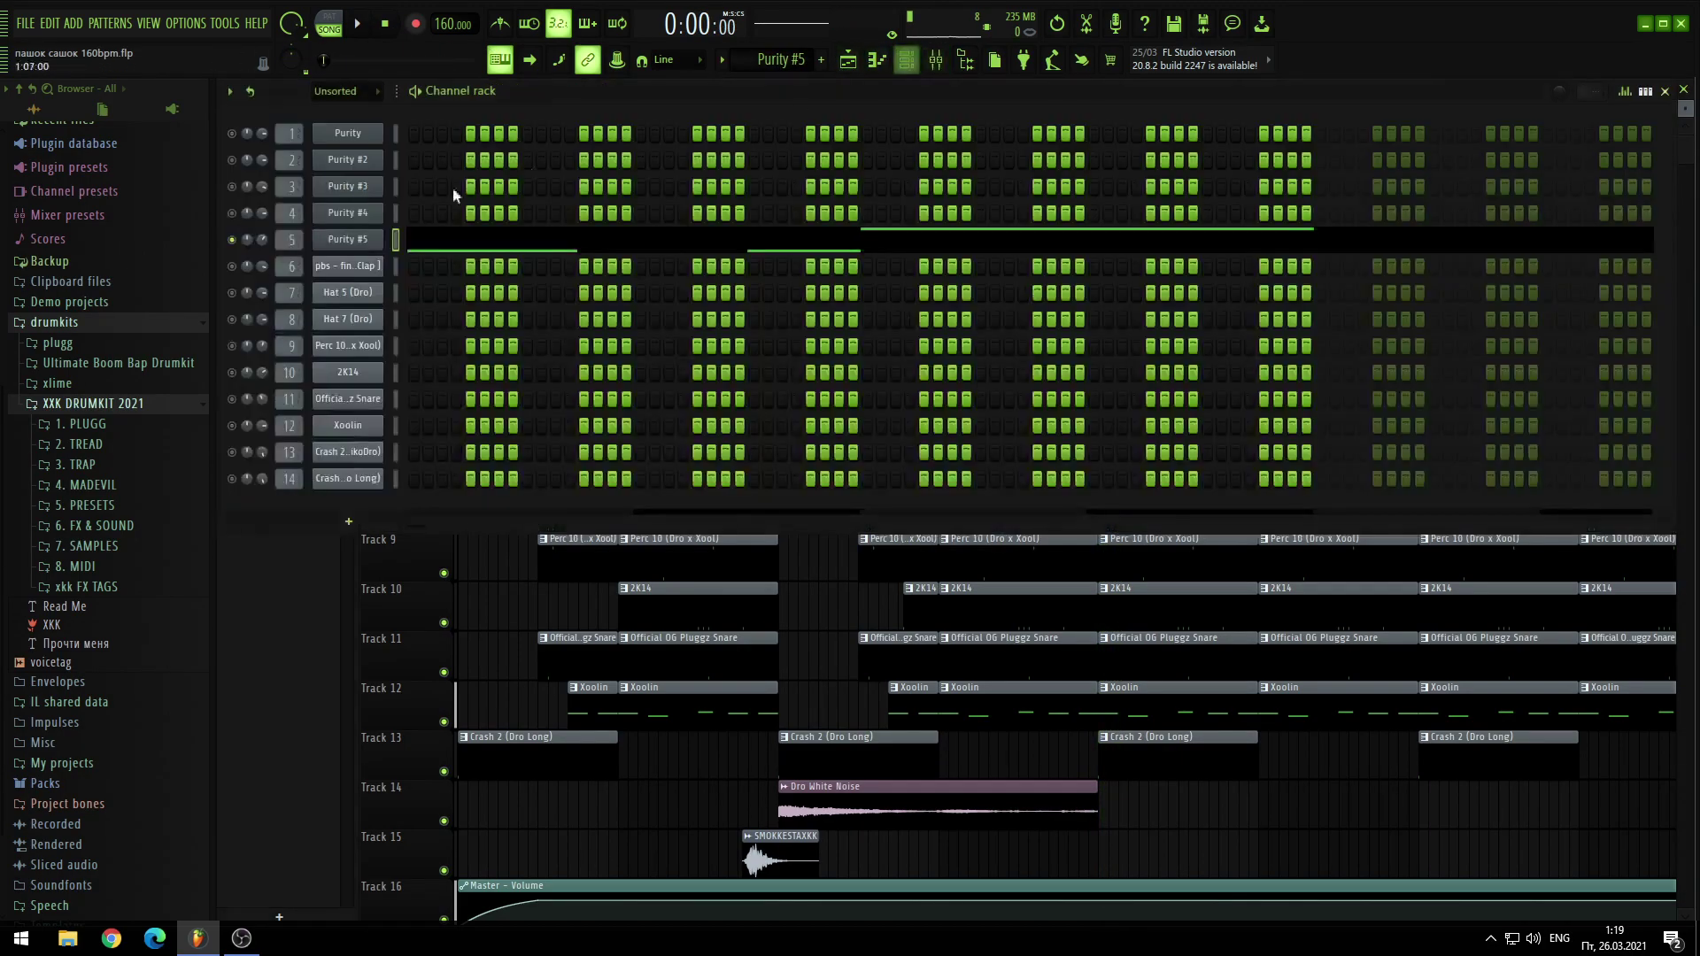
pyautogui.click(909, 64)
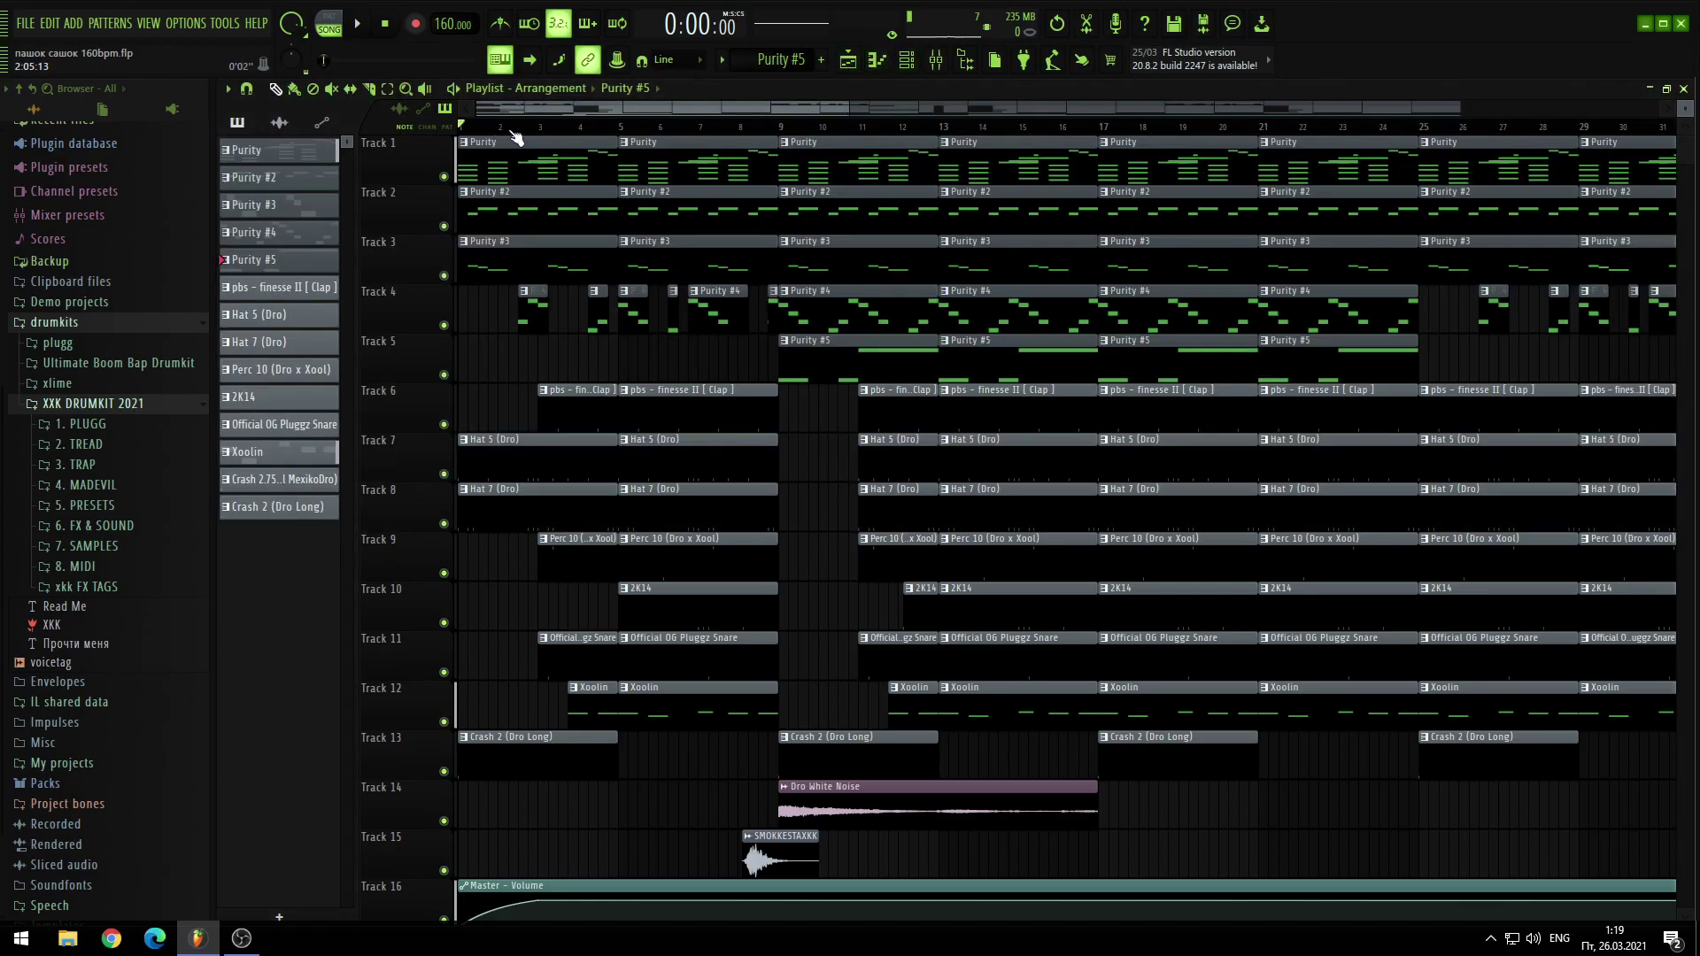
# Step: Play the full song from the start and look through the playlist tracks as it plays
pyautogui.press('space')
pyautogui.scroll(-1, 494, 278)
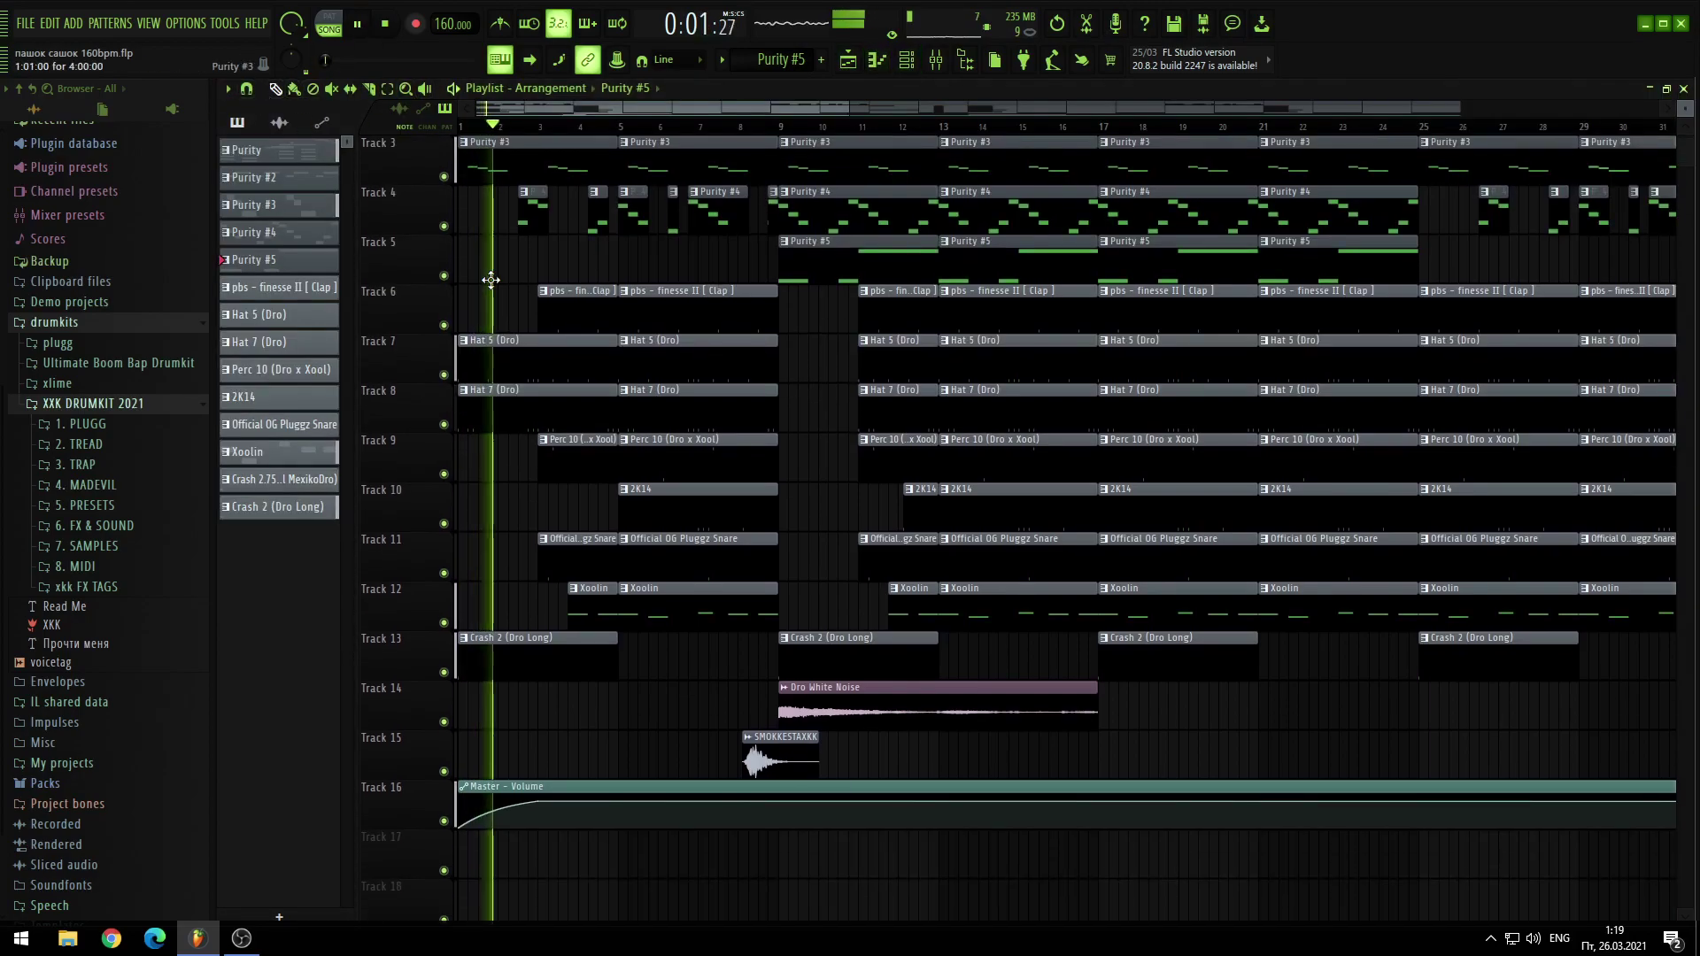
pyautogui.scroll(1, 494, 278)
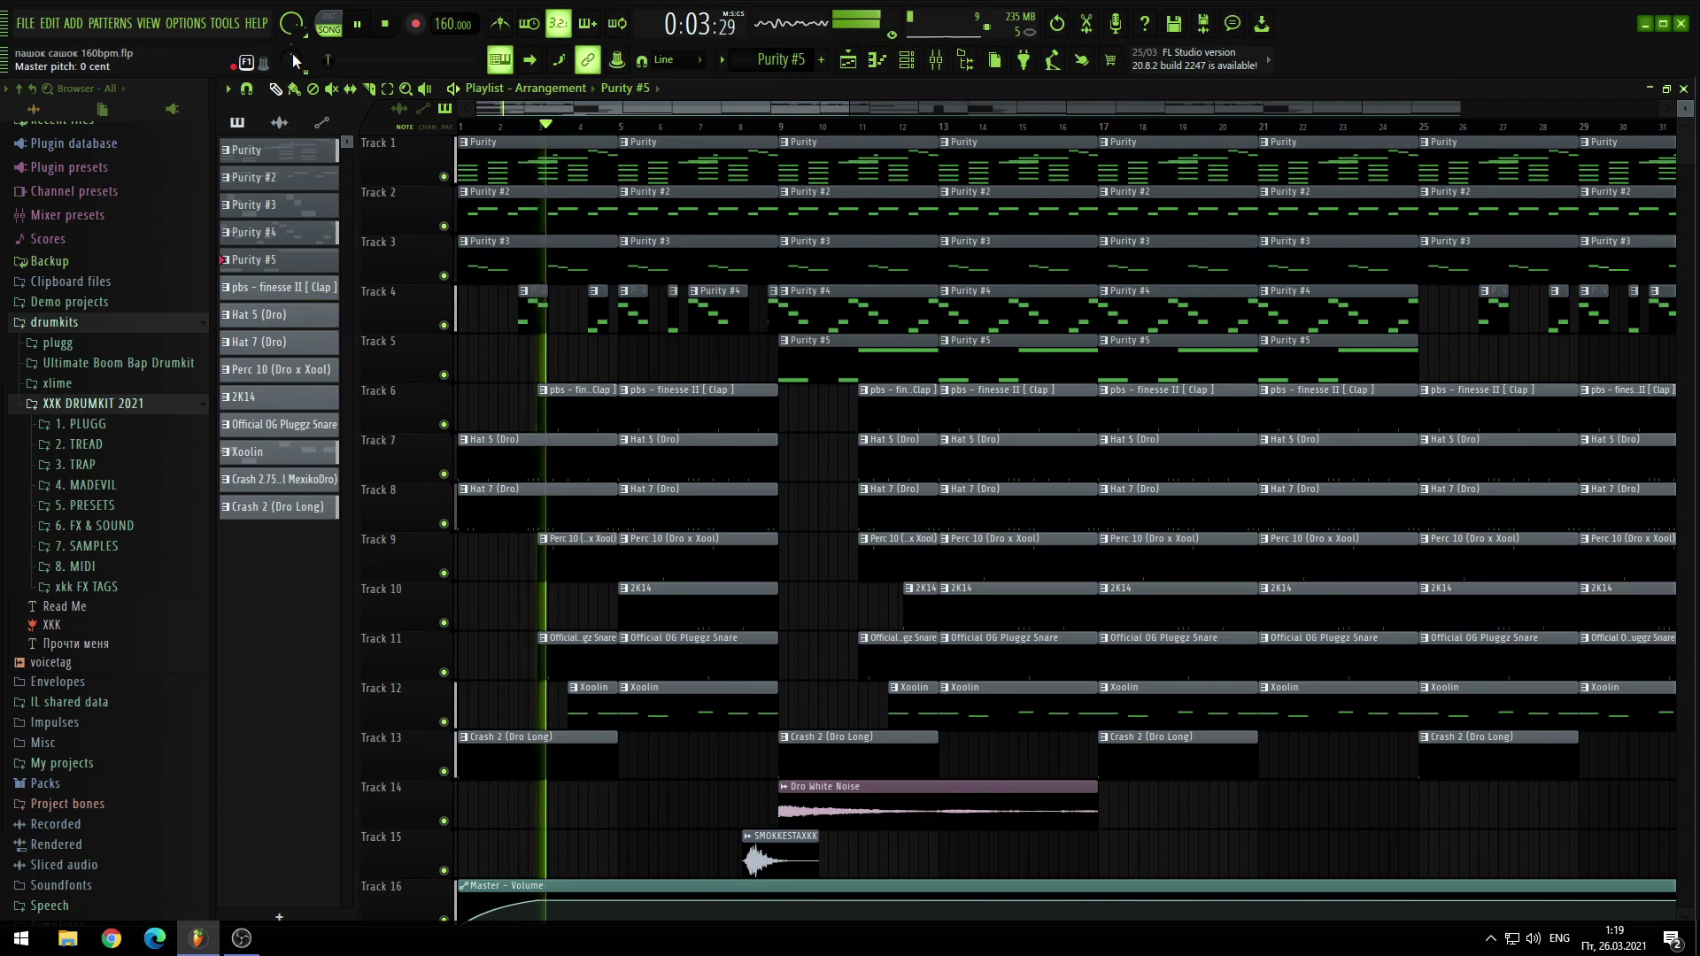
pyautogui.moveTo(292, 60); pyautogui.dragTo(292, 28)
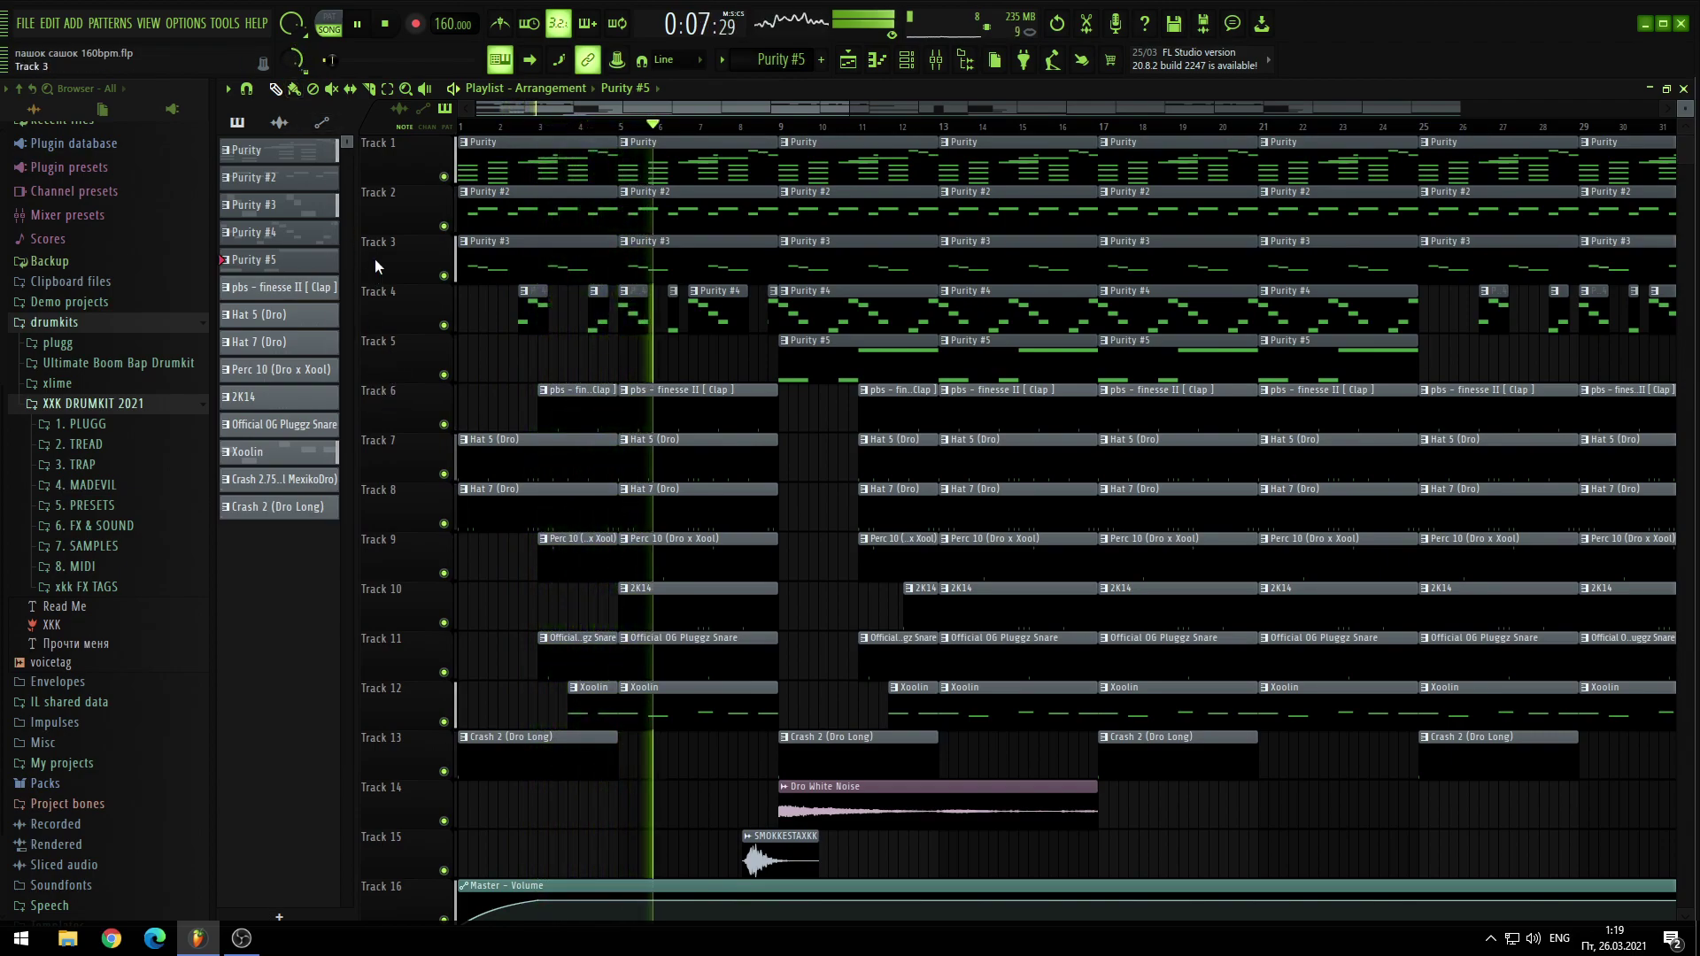
pyautogui.scroll(-2, 413, 241)
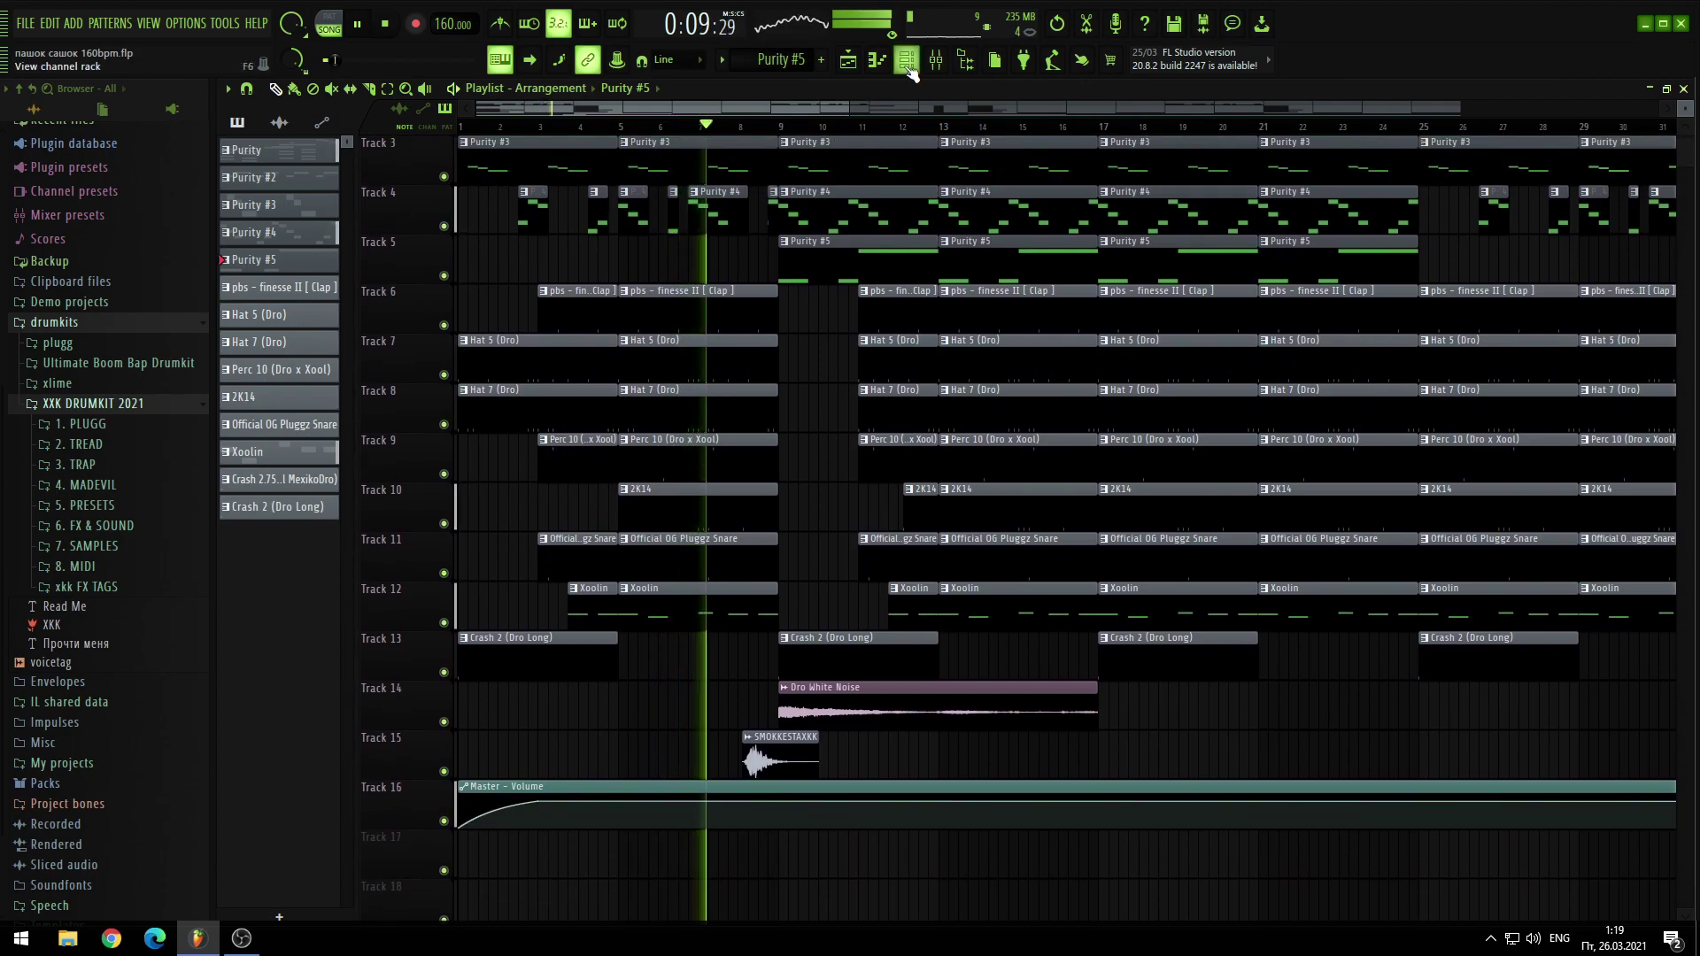
# Step: Switch to the pbs - finesse II [ Clap ] pattern and show its notes in the piano roll
pyautogui.press('F6')
pyautogui.scroll(-1, 785, 64)
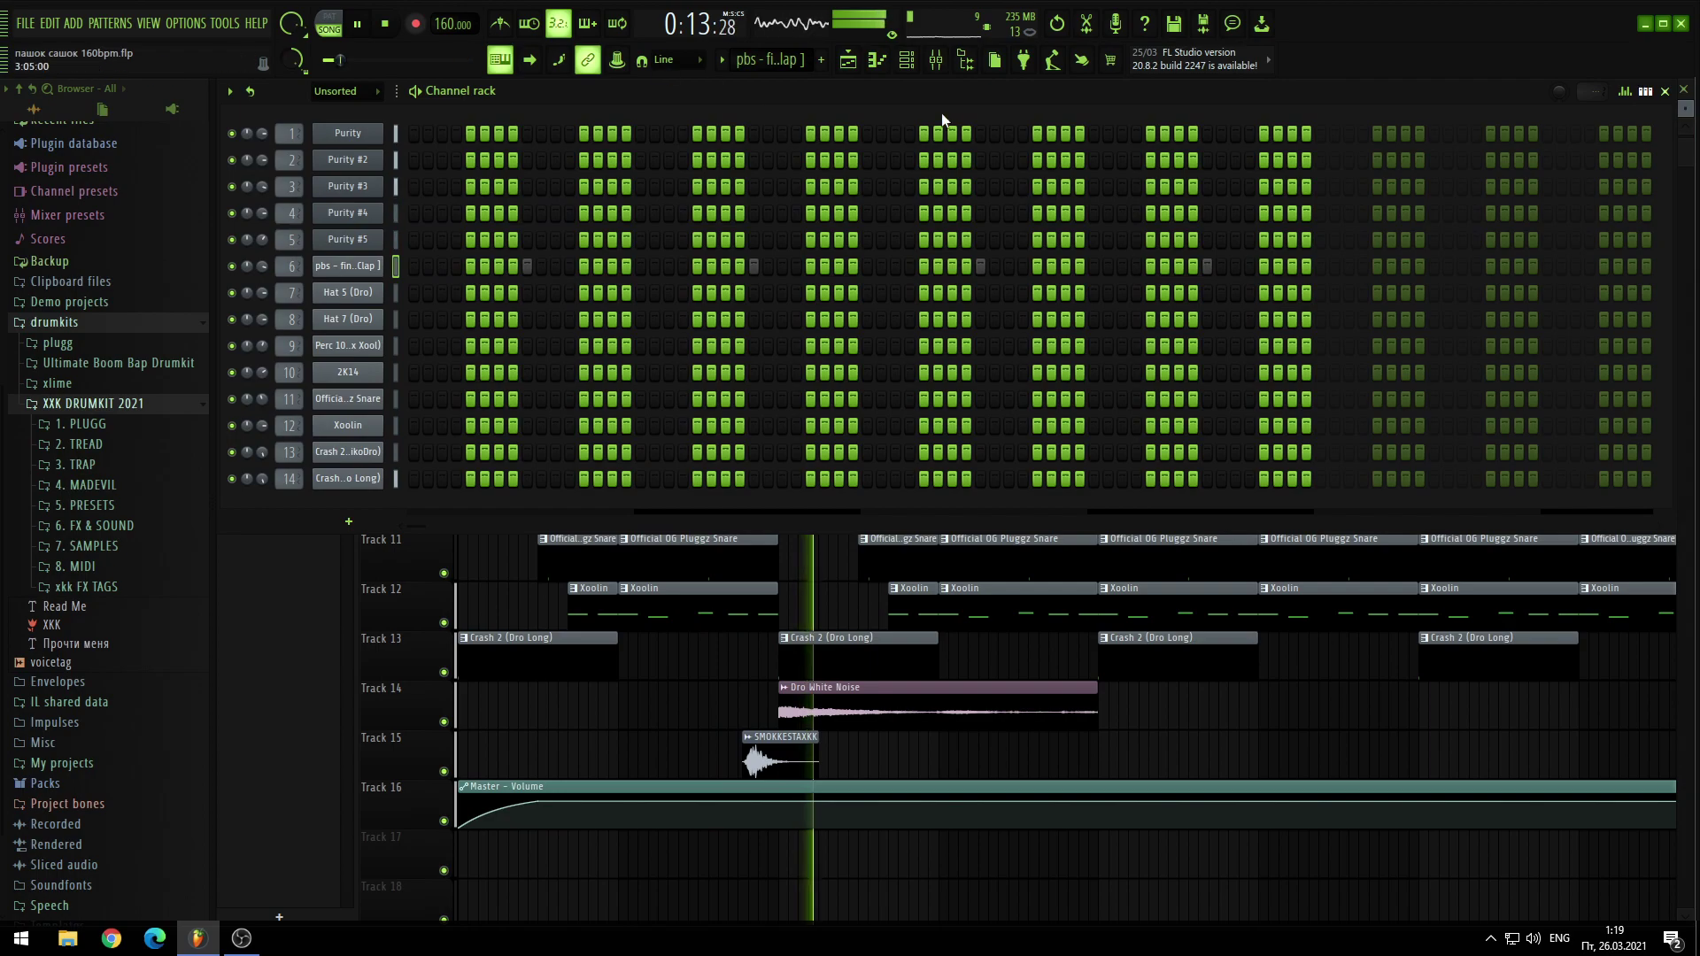
pyautogui.click(879, 64)
pyautogui.scroll(-5, 630, 420)
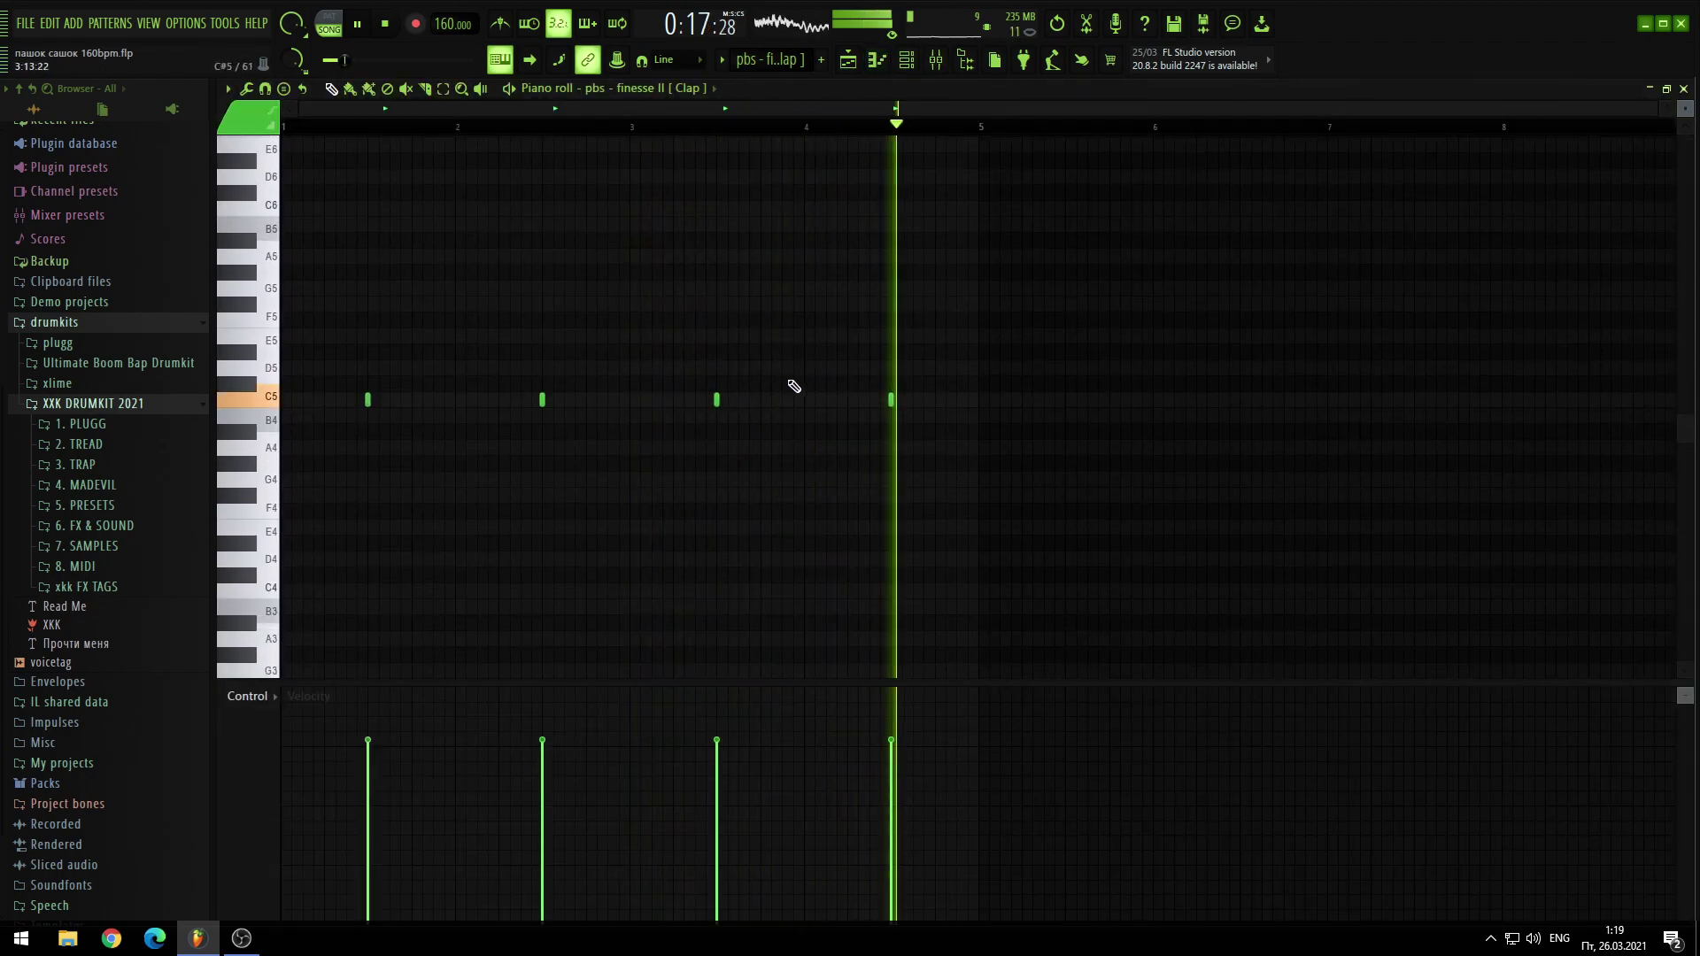
# Step: Inspect the Fruity Reeverb 2 and Fruity parametric EQ 2 settings on the clap's mixer insert, closing each plugin window
pyautogui.press('F9')
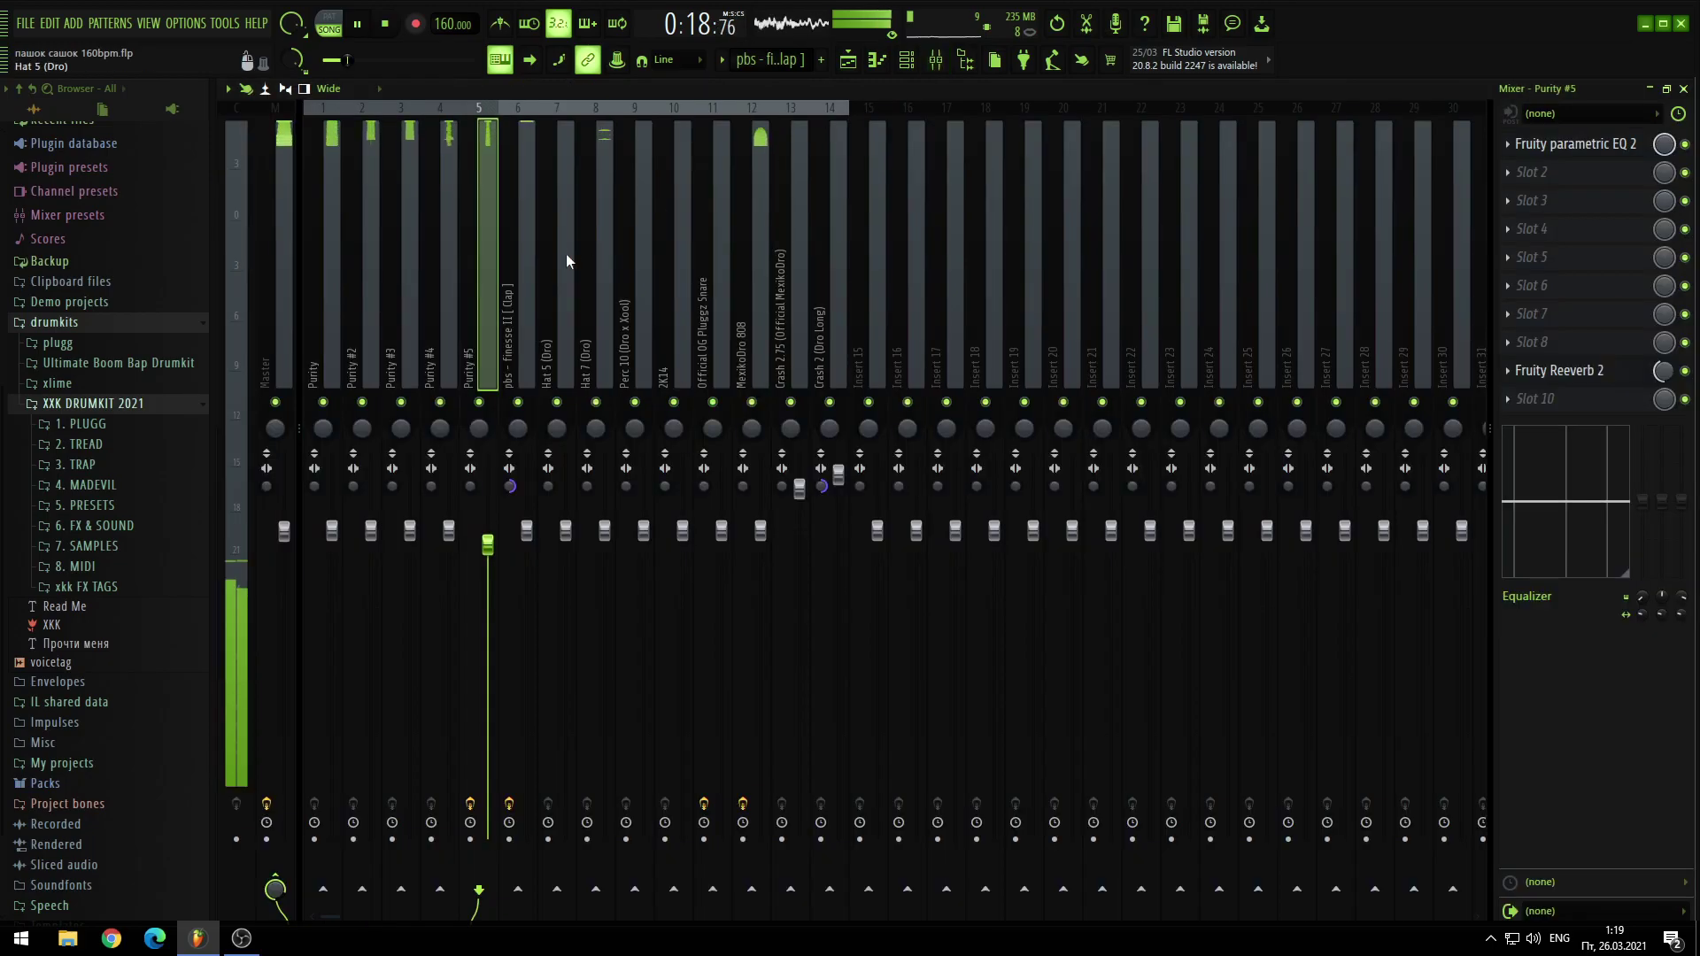
pyautogui.click(517, 309)
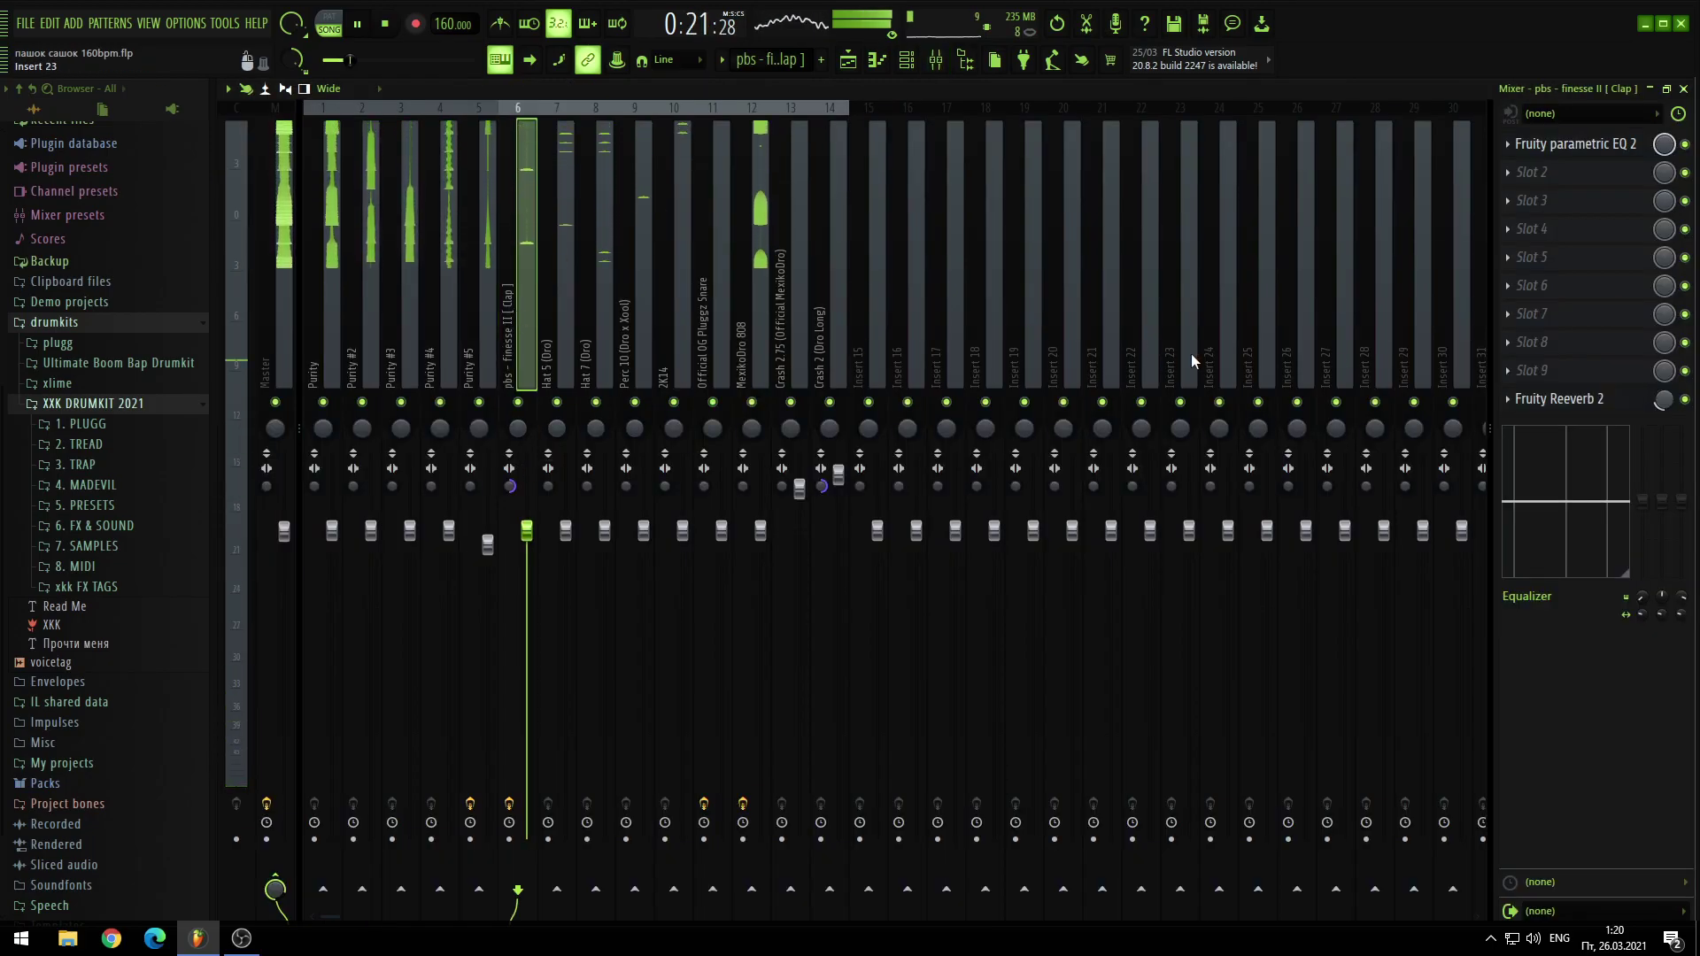
pyautogui.click(1601, 402)
pyautogui.moveTo(724, 333); pyautogui.dragTo(749, 306)
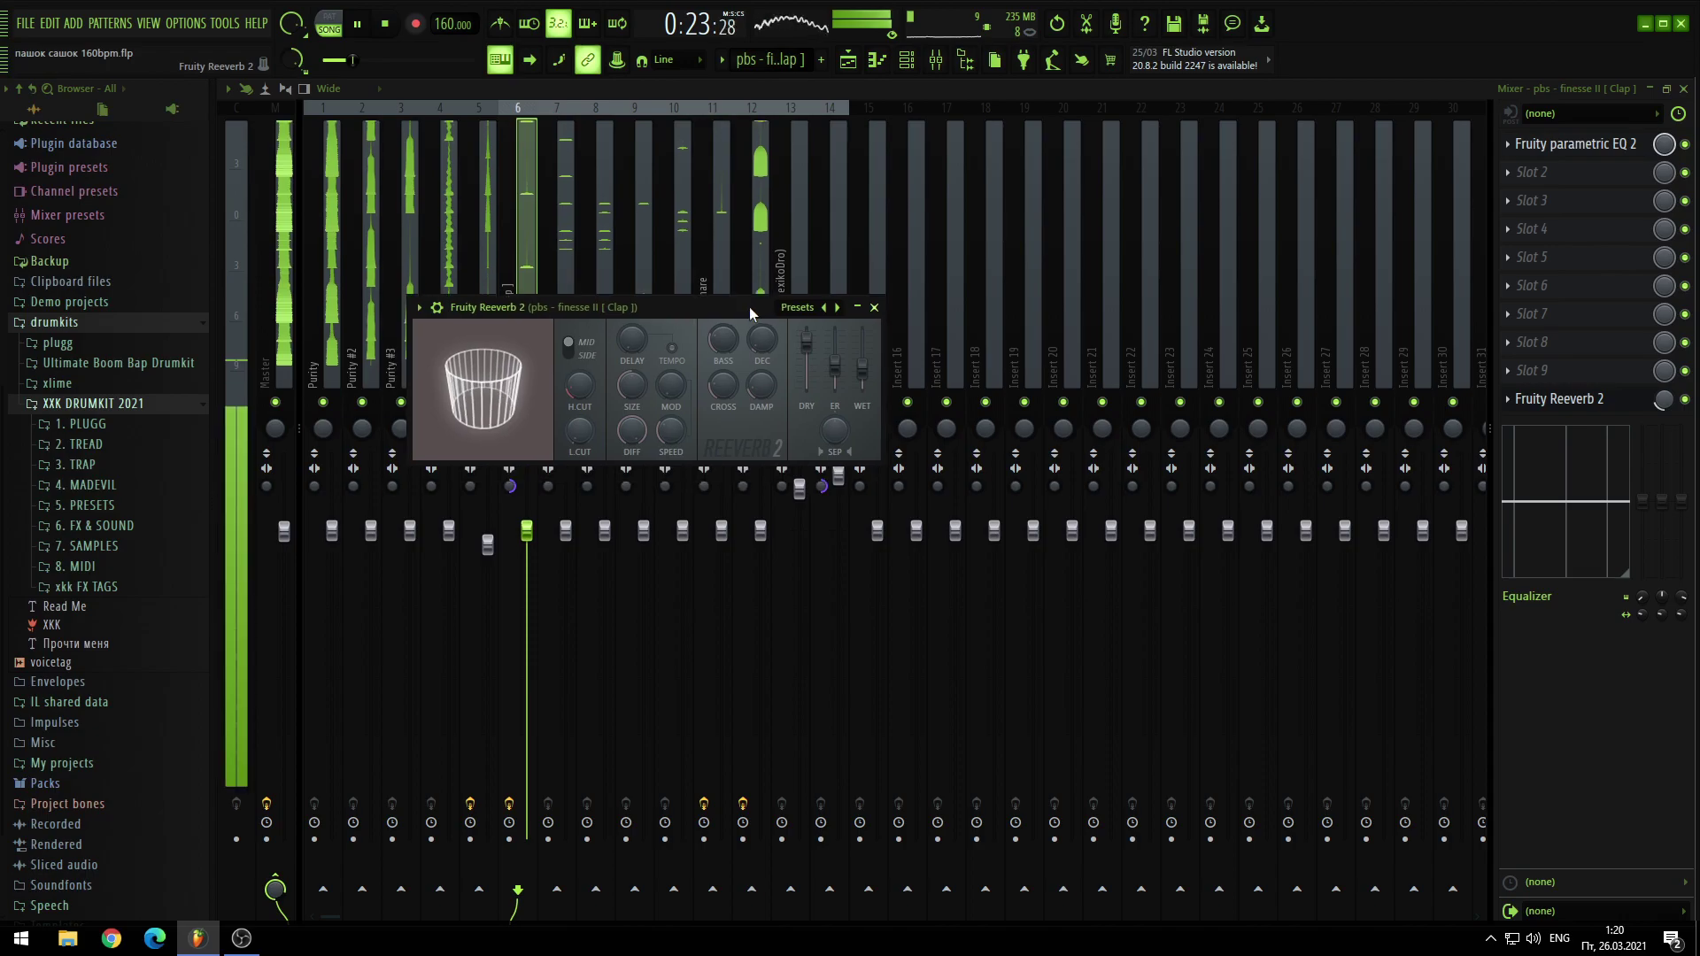
pyautogui.click(873, 308)
pyautogui.click(1567, 144)
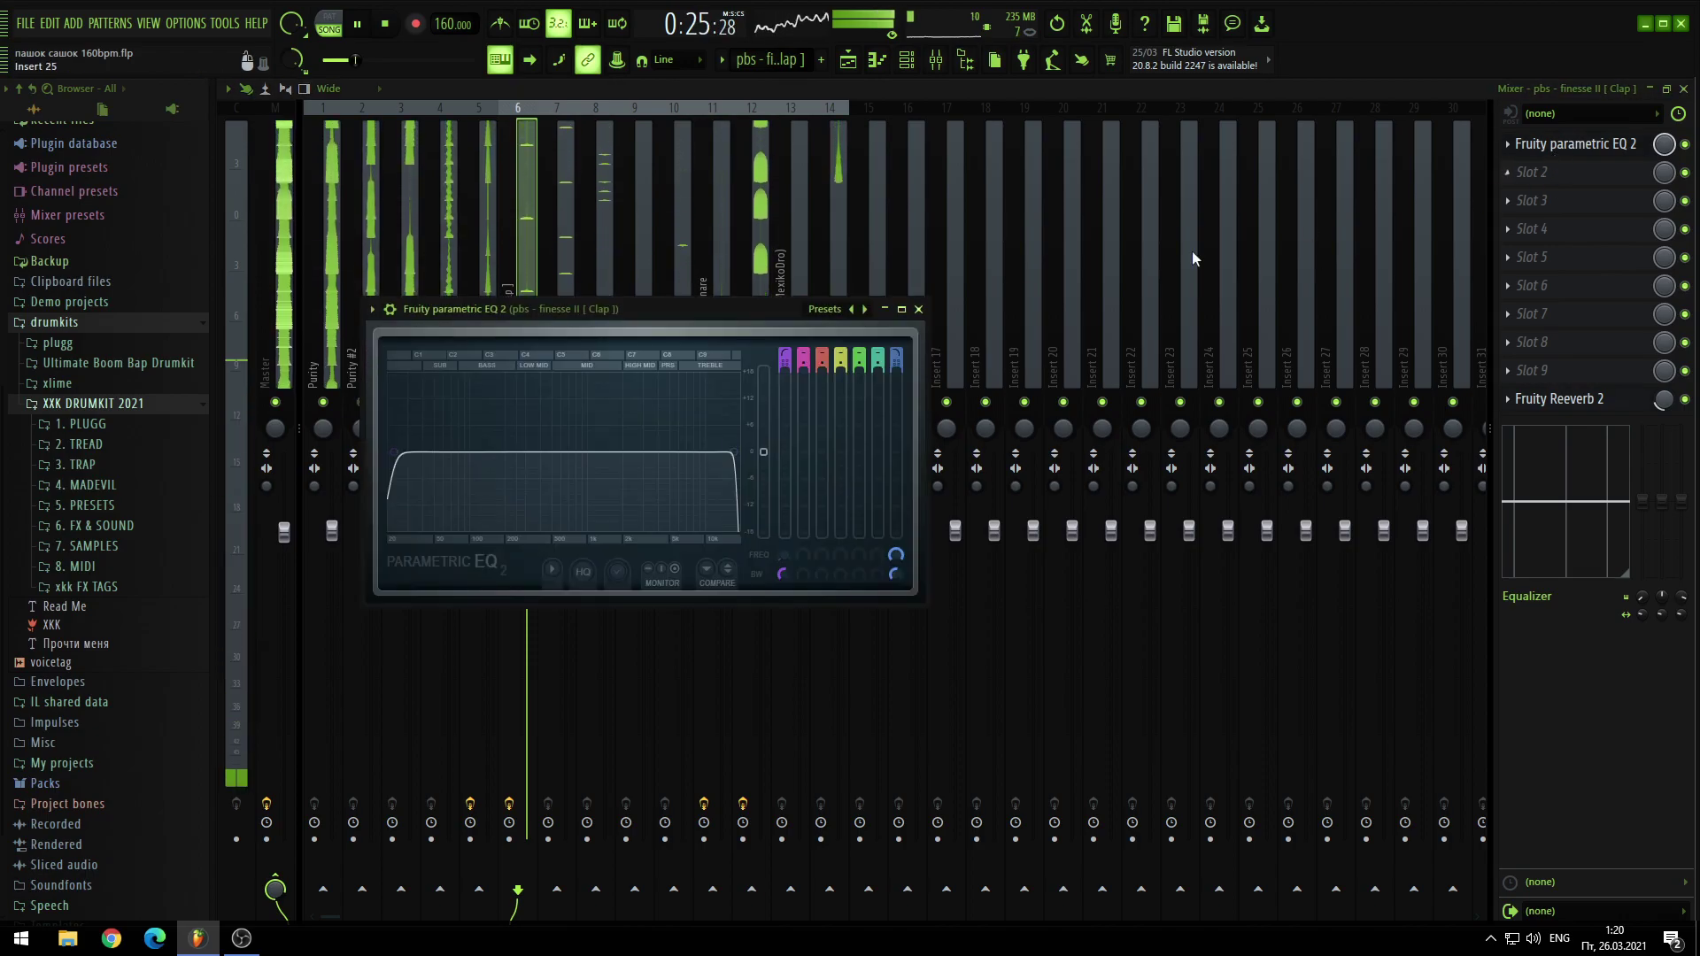
pyautogui.click(918, 309)
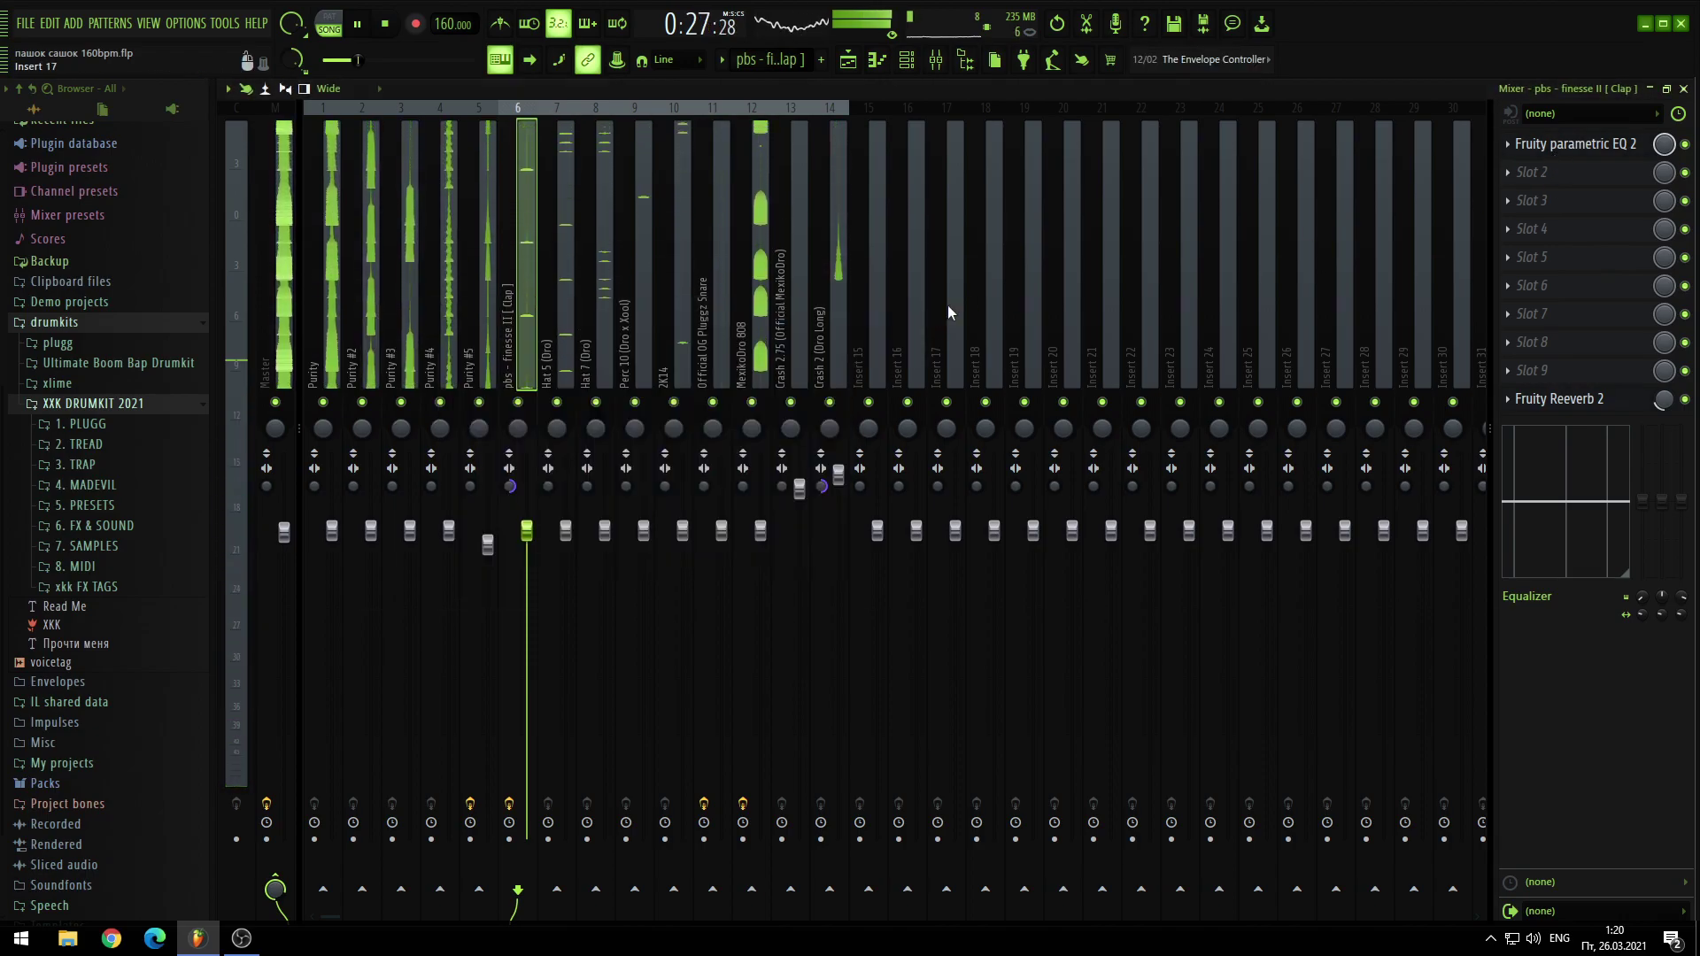
# Step: Switch to the Hat 5 (Dro) pattern, solo its channel and show its notes in the piano roll
pyautogui.click(936, 59)
pyautogui.click(906, 60)
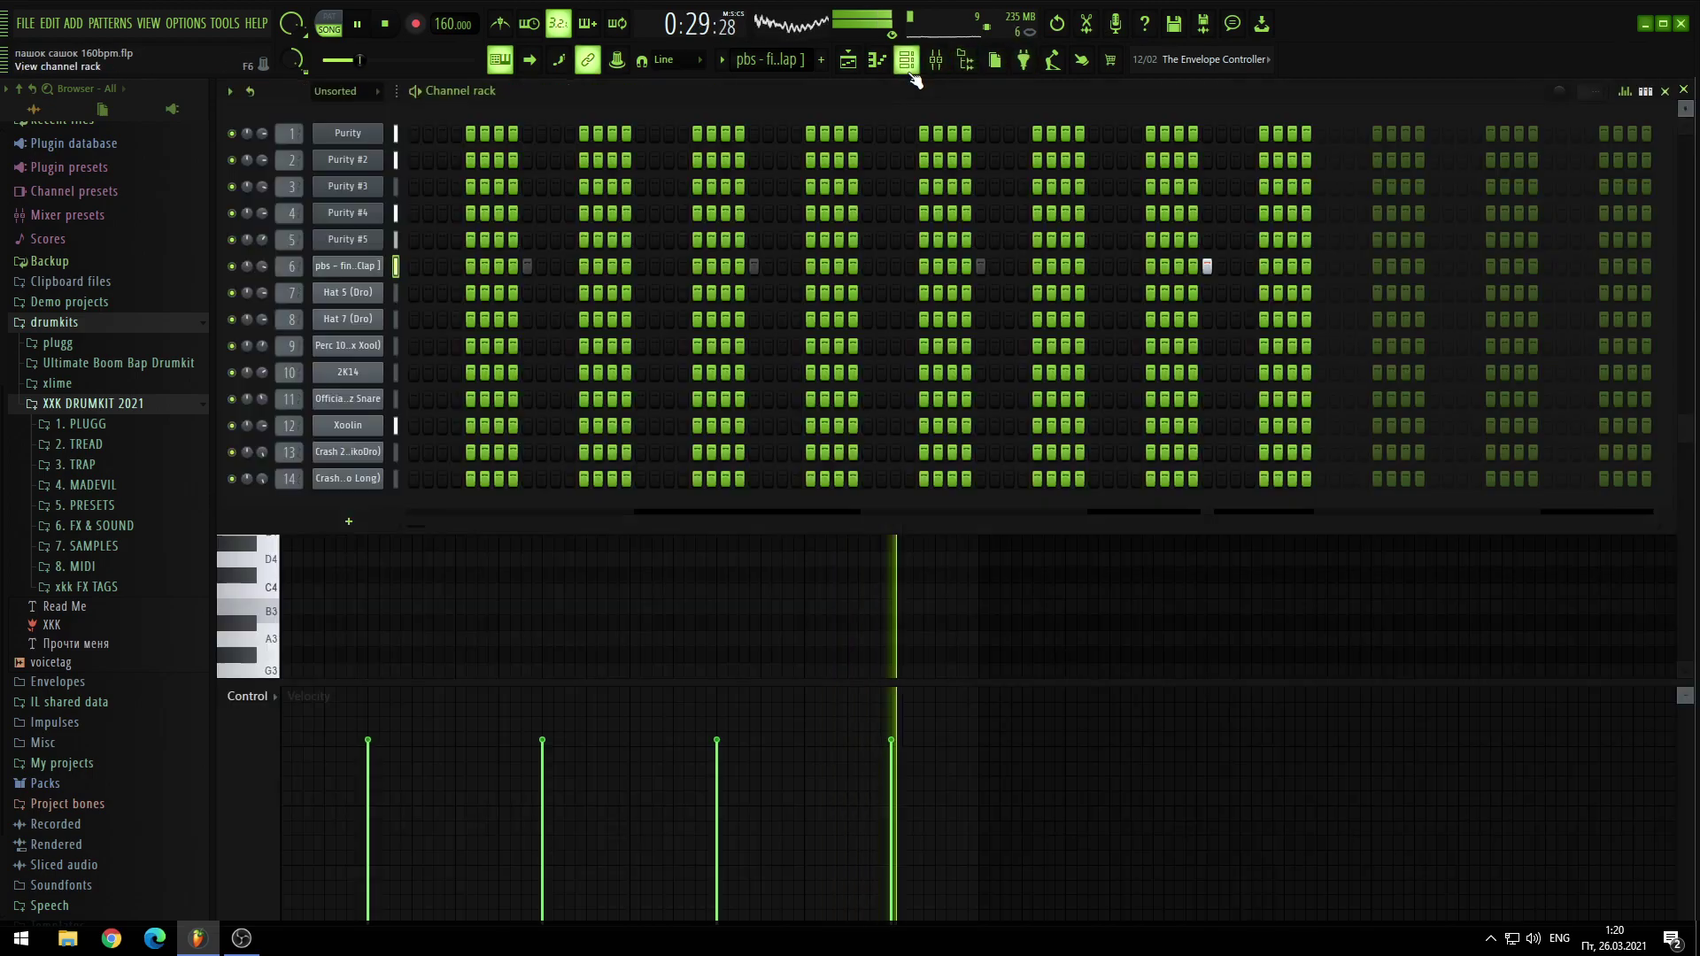
pyautogui.scroll(-1, 762, 69)
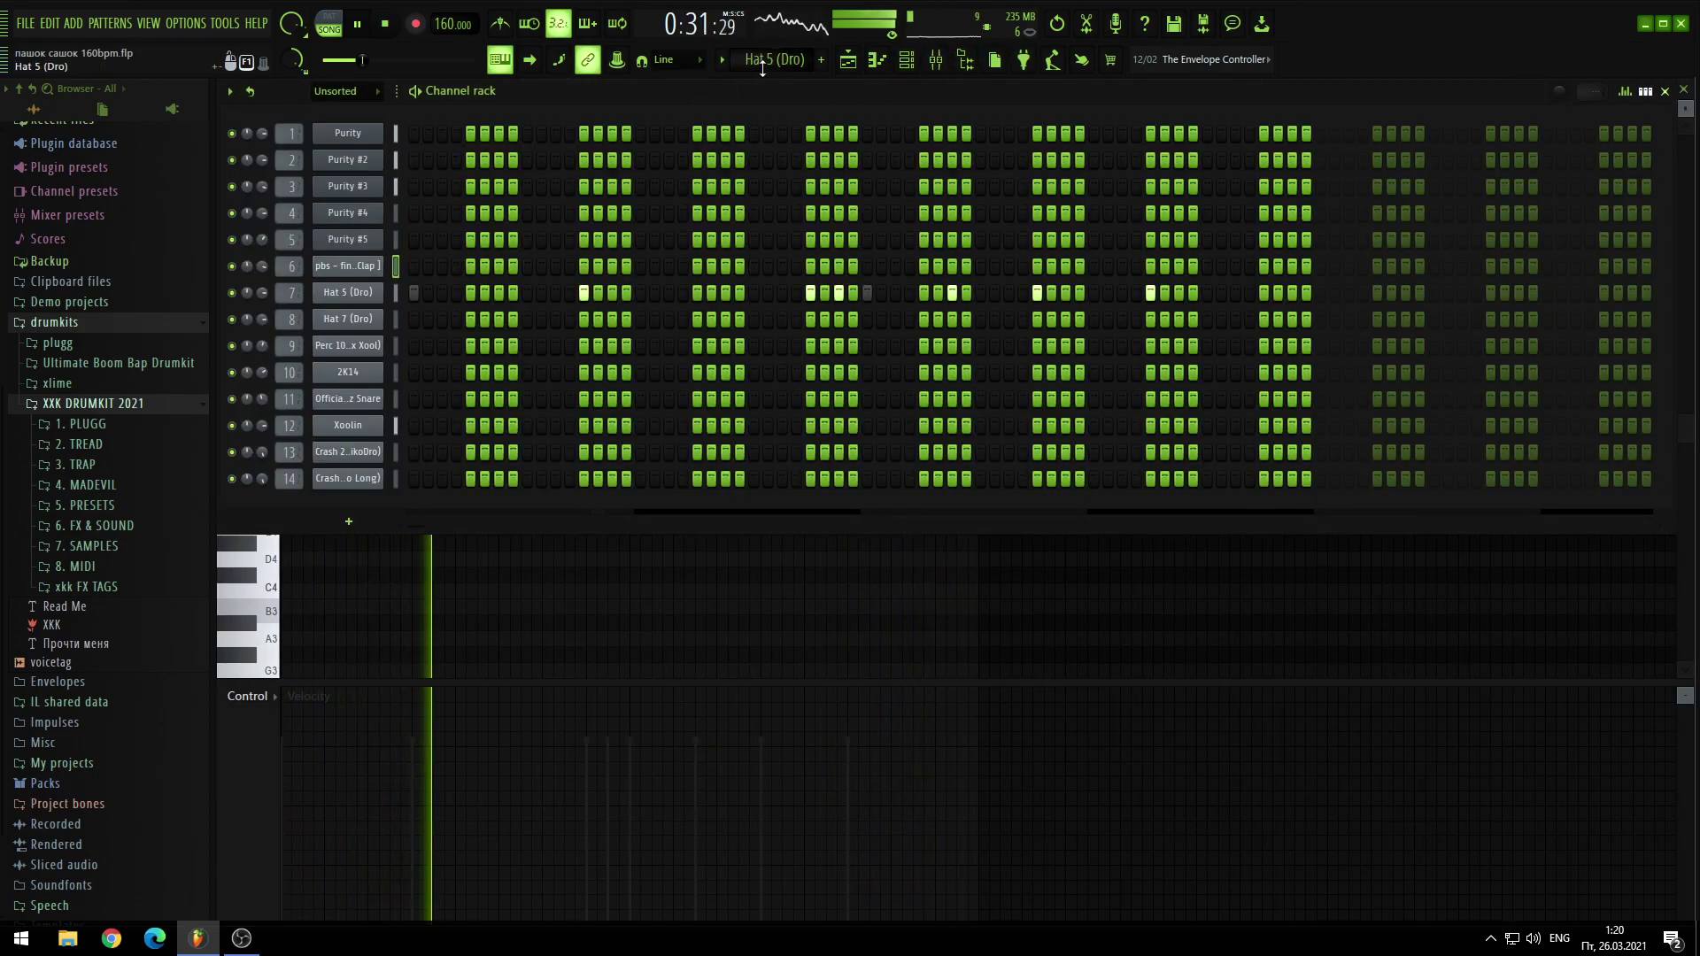
pyautogui.click(396, 293)
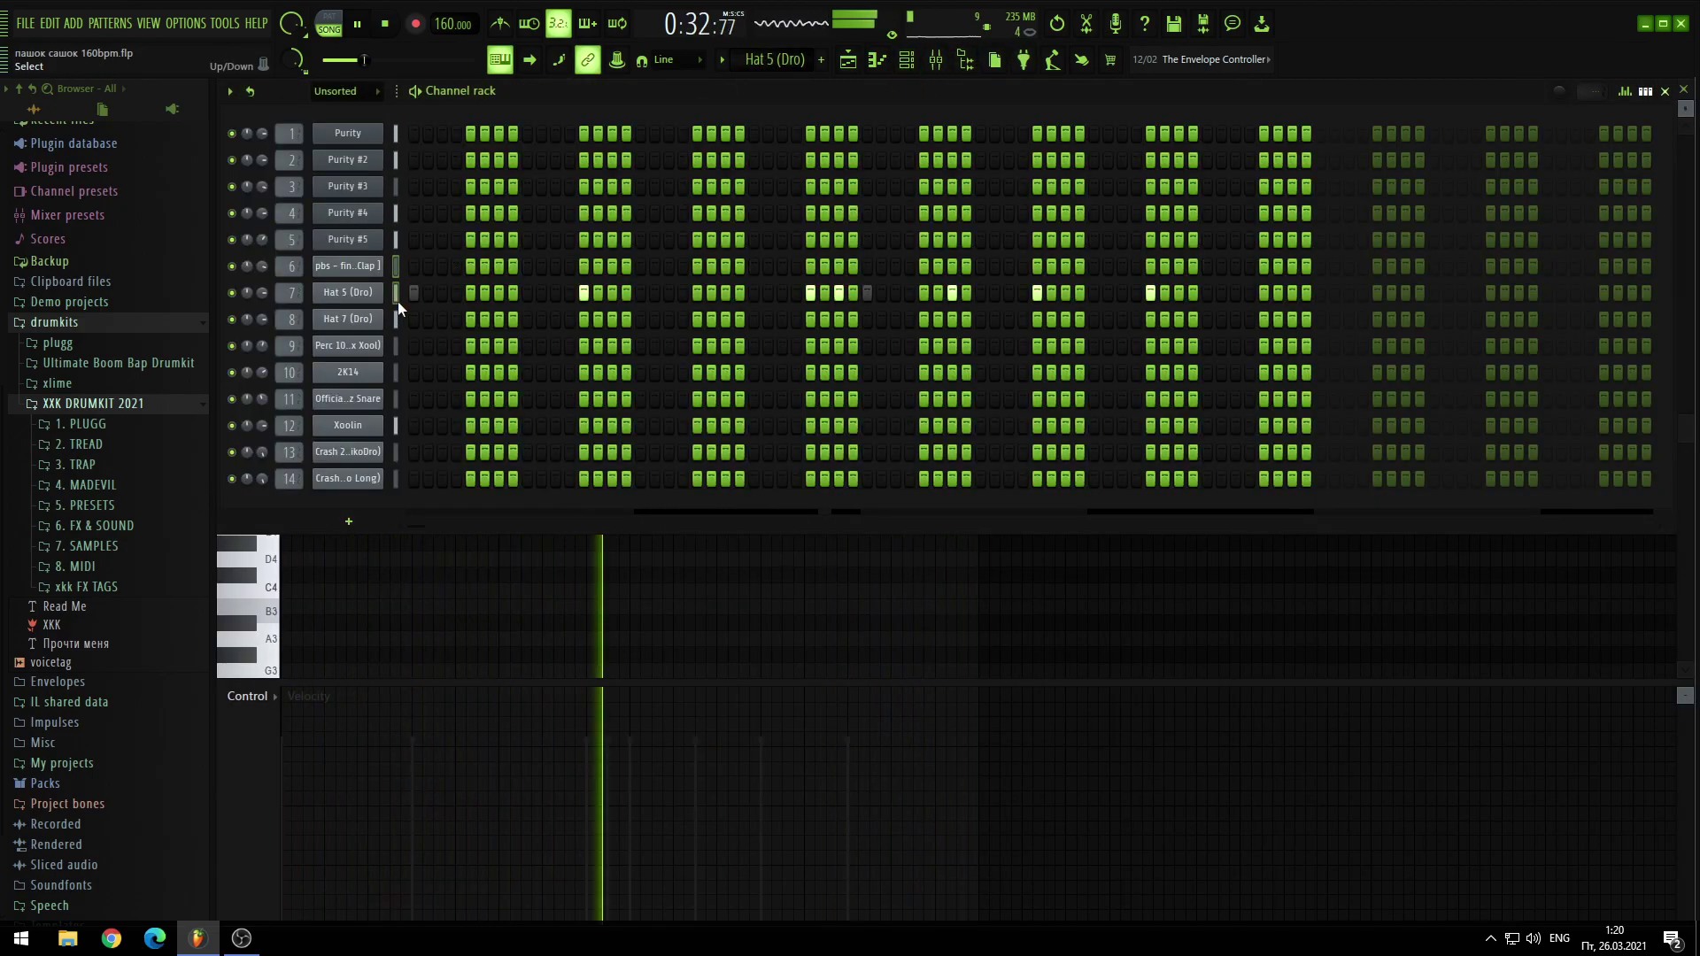
pyautogui.click(876, 61)
pyautogui.press('F6')
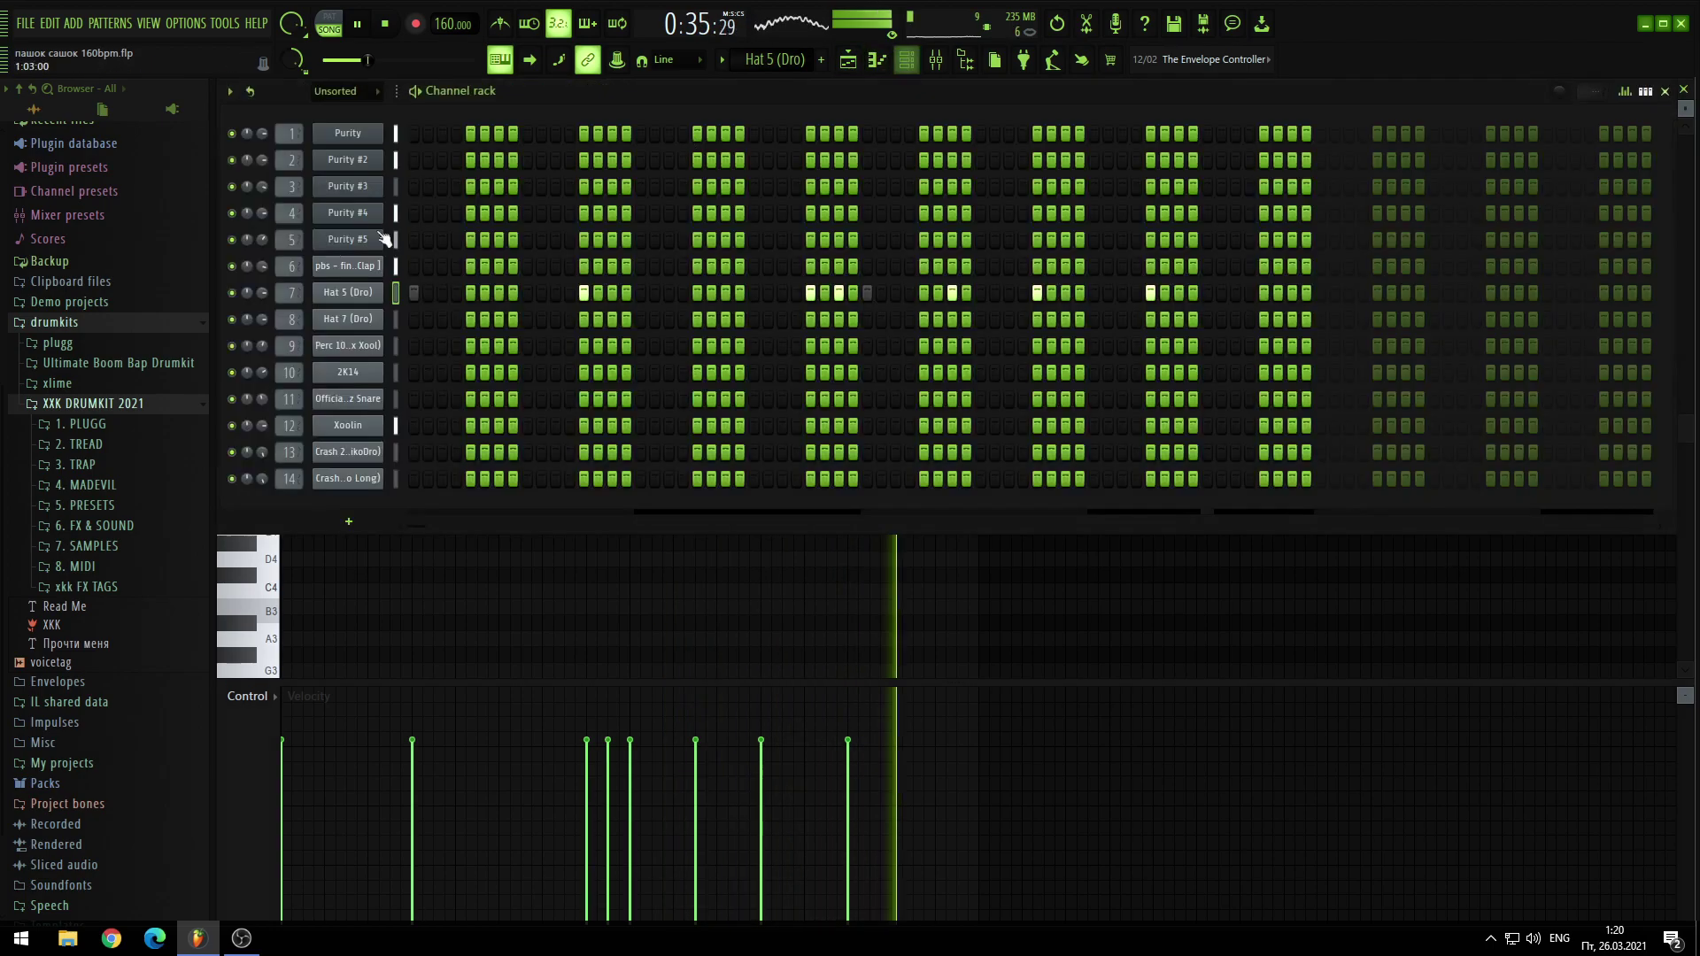
pyautogui.press('F6')
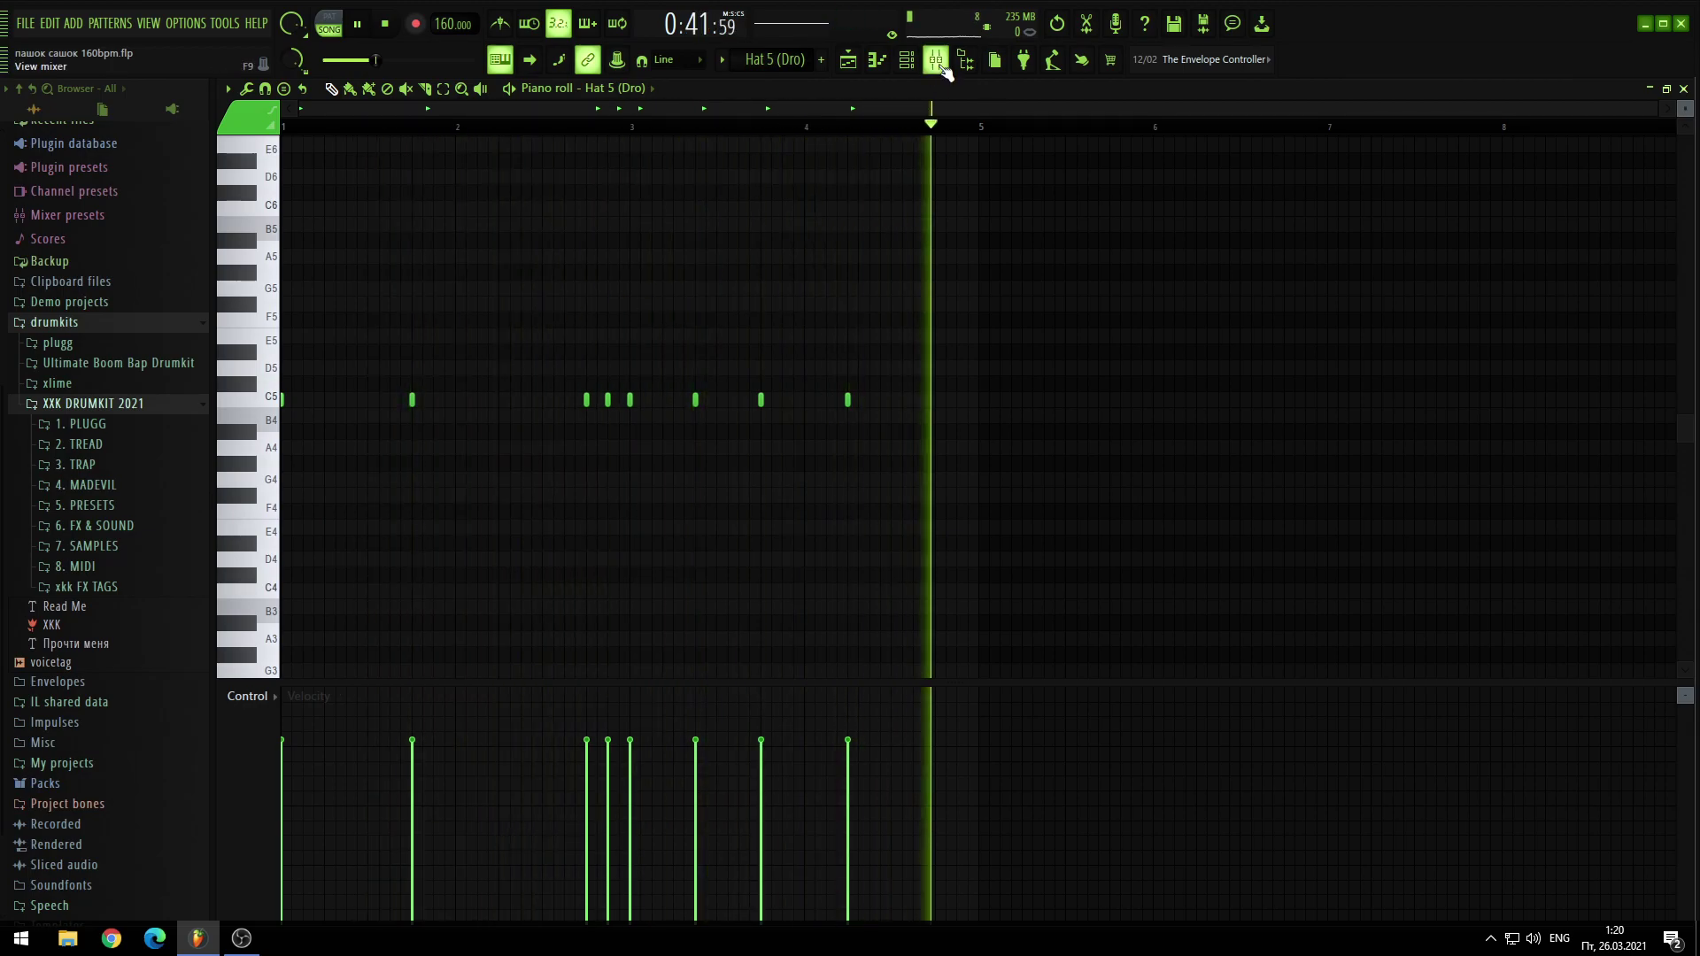
# Step: Check the Hat 5 (Dro) mixer insert for effects and close the mixer
pyautogui.press('F9')
pyautogui.click(568, 274)
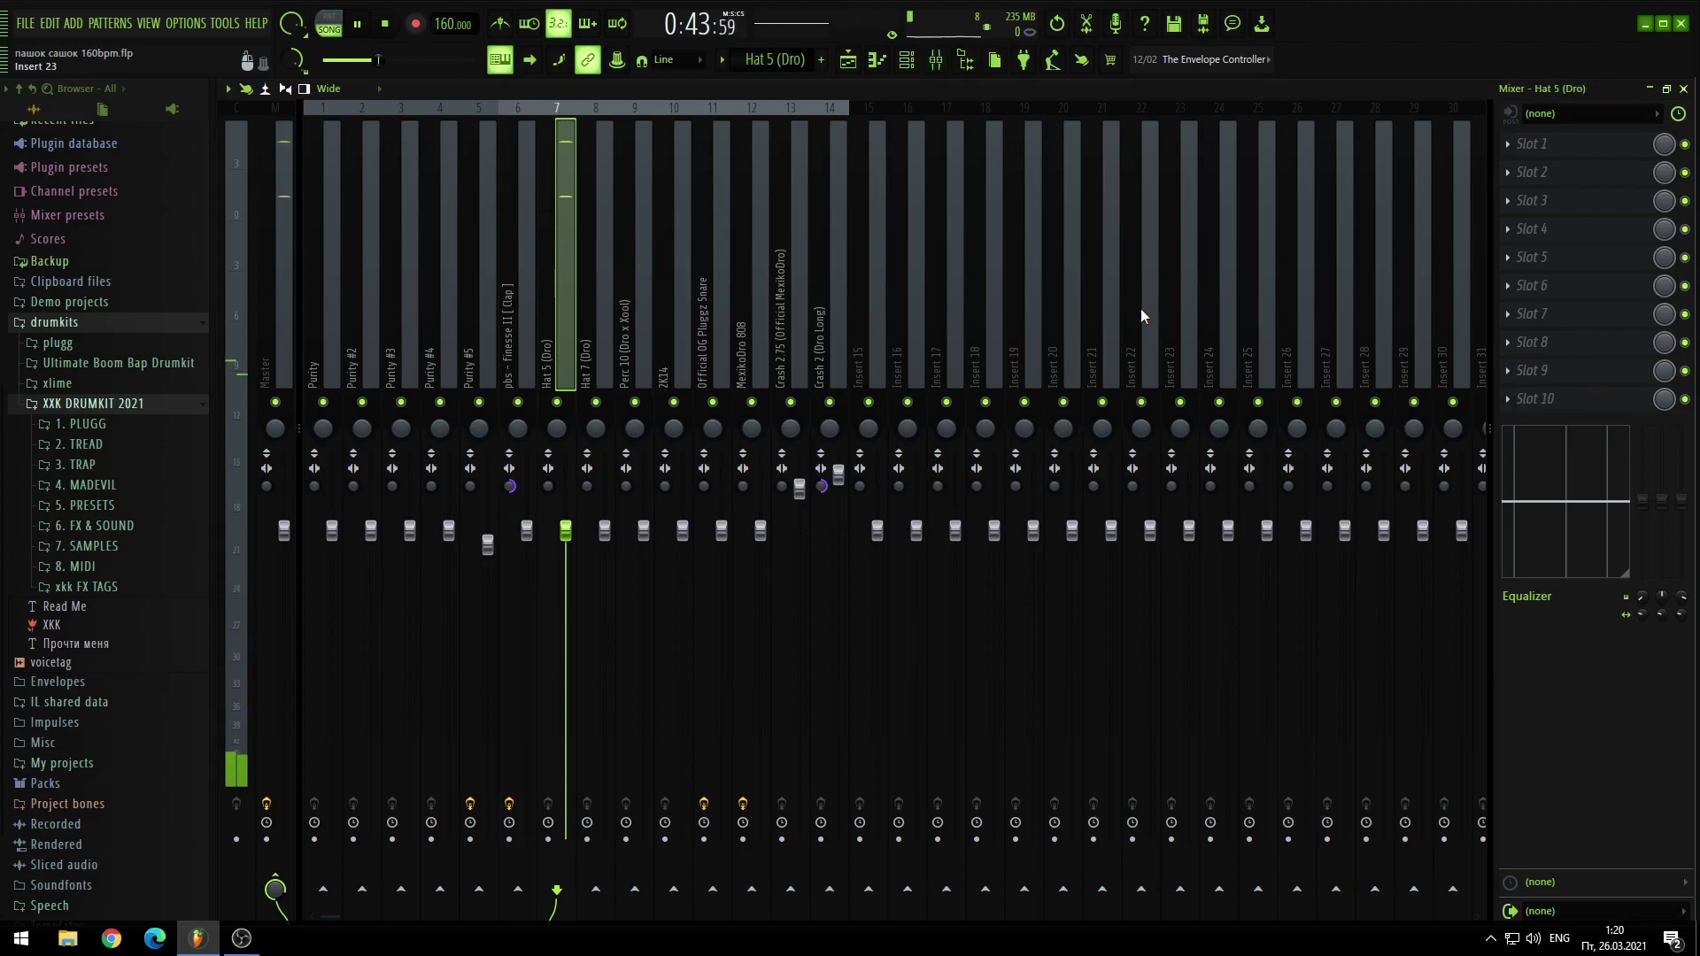
pyautogui.click(936, 60)
# Step: Switch to the Hat 7 (Dro) pattern, solo its channel and show its notes in the piano roll
pyautogui.click(907, 60)
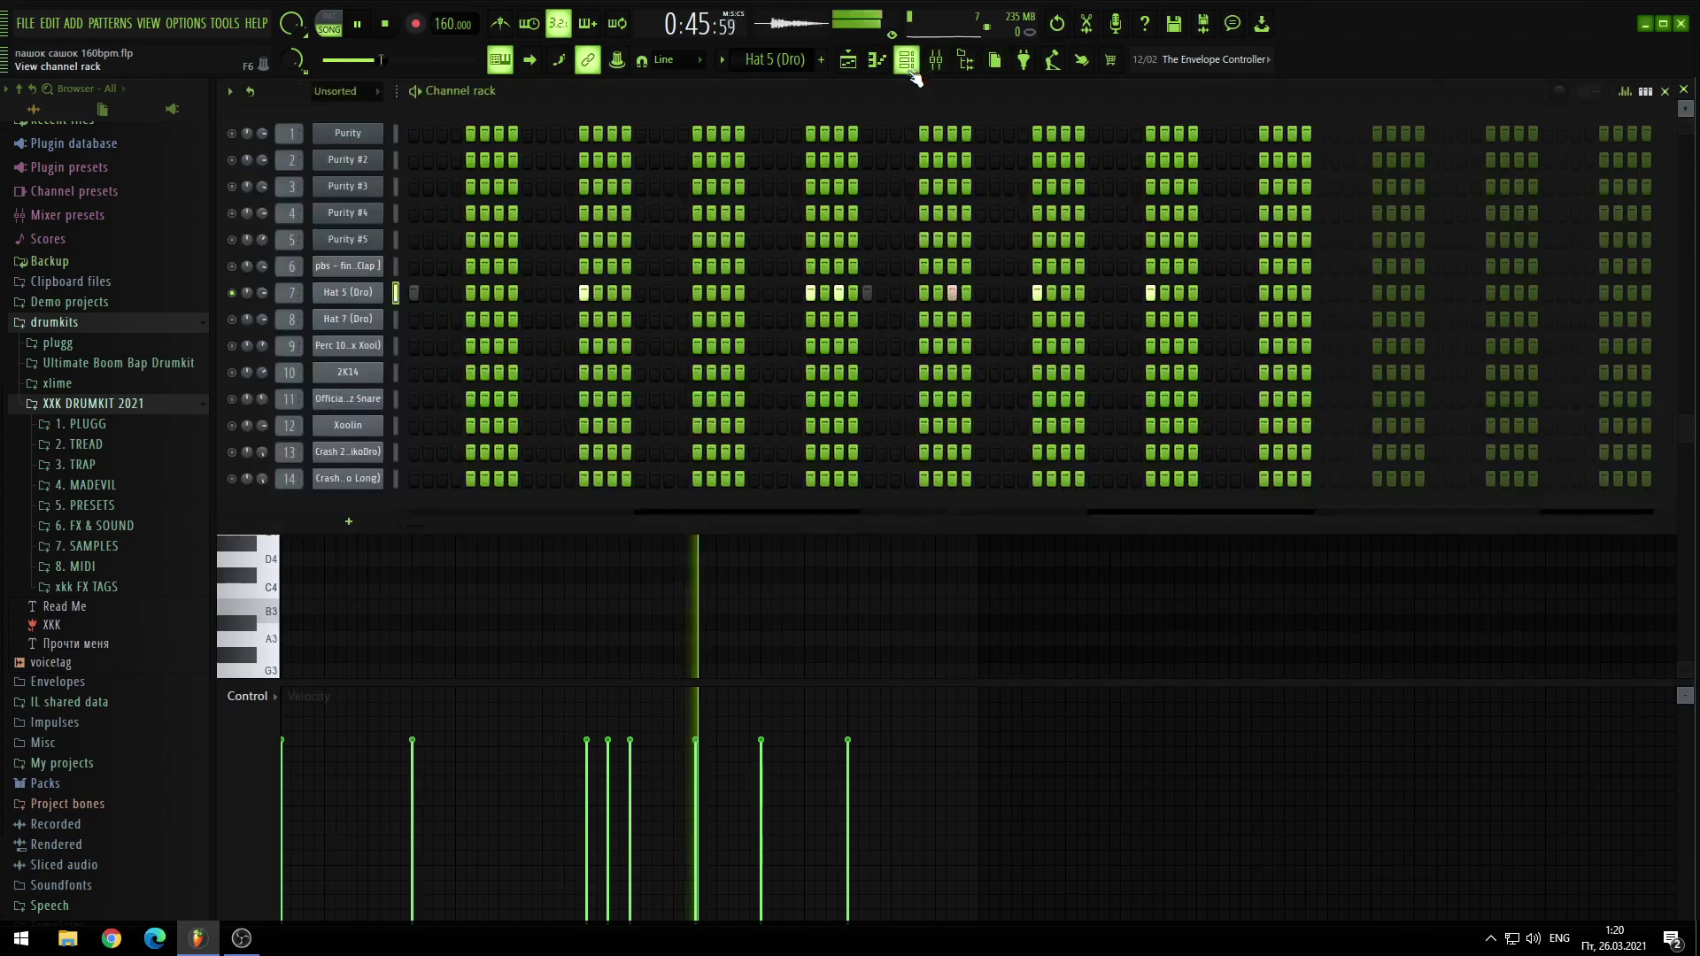
pyautogui.scroll(-1, 755, 69)
pyautogui.rightClick(232, 319)
pyautogui.press('F6')
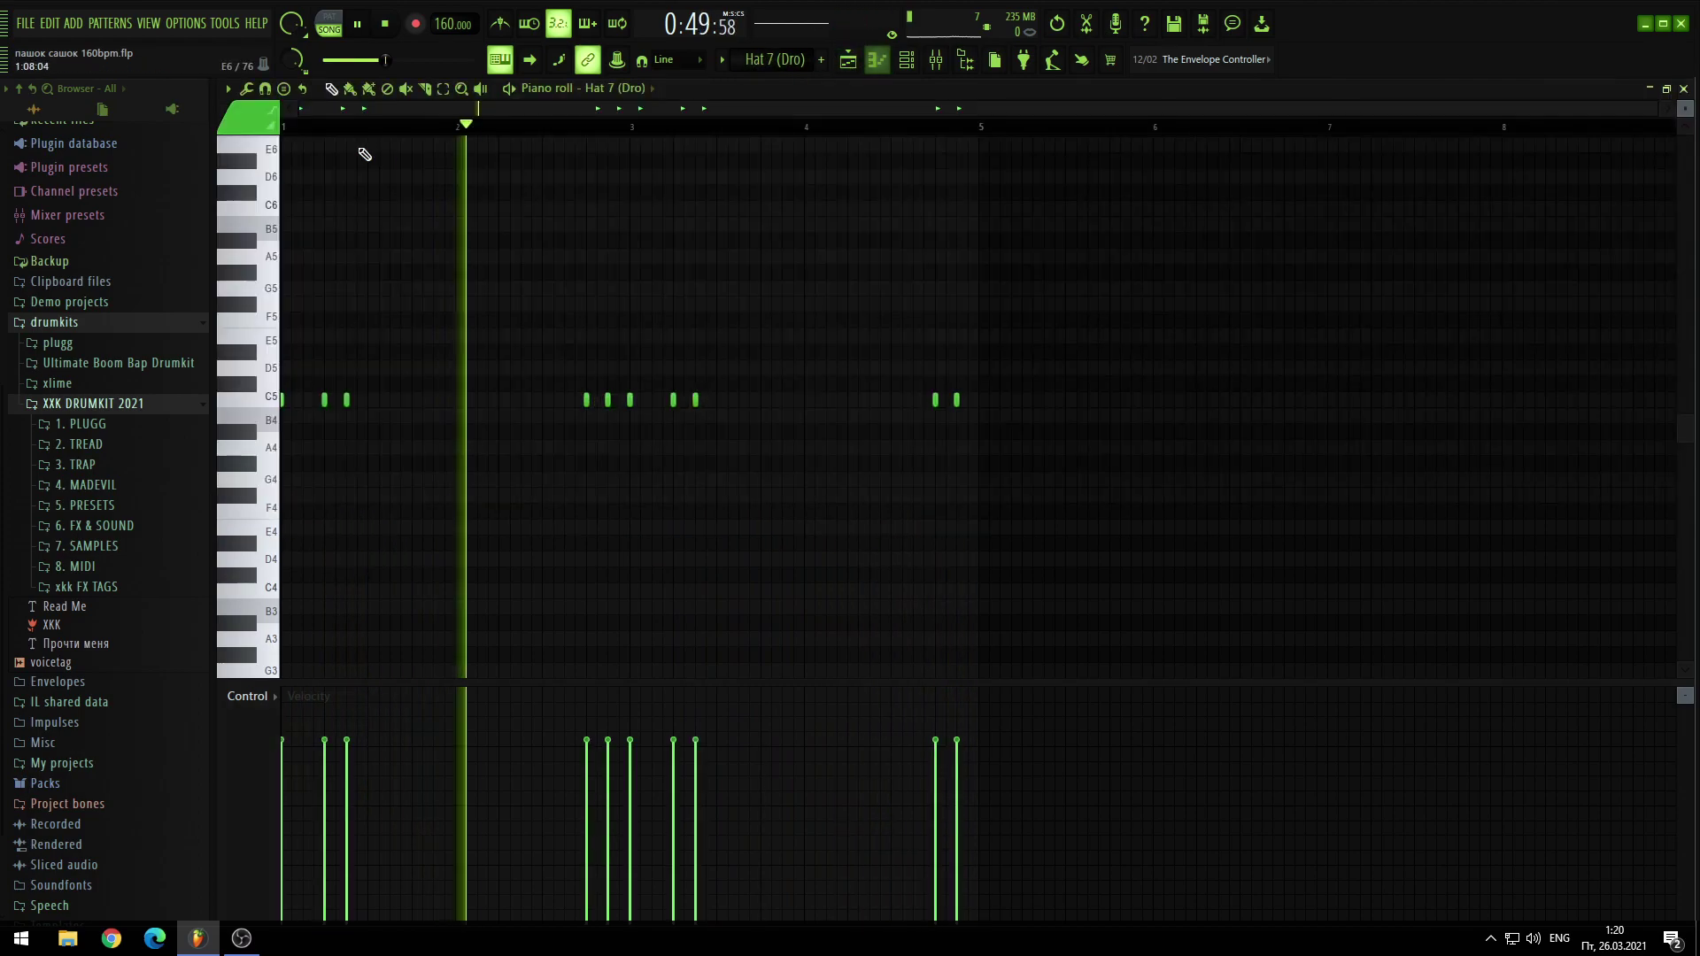
# Step: Check the Hat 7 (Dro) mixer insert for effects and return to the piano roll
pyautogui.press('F9')
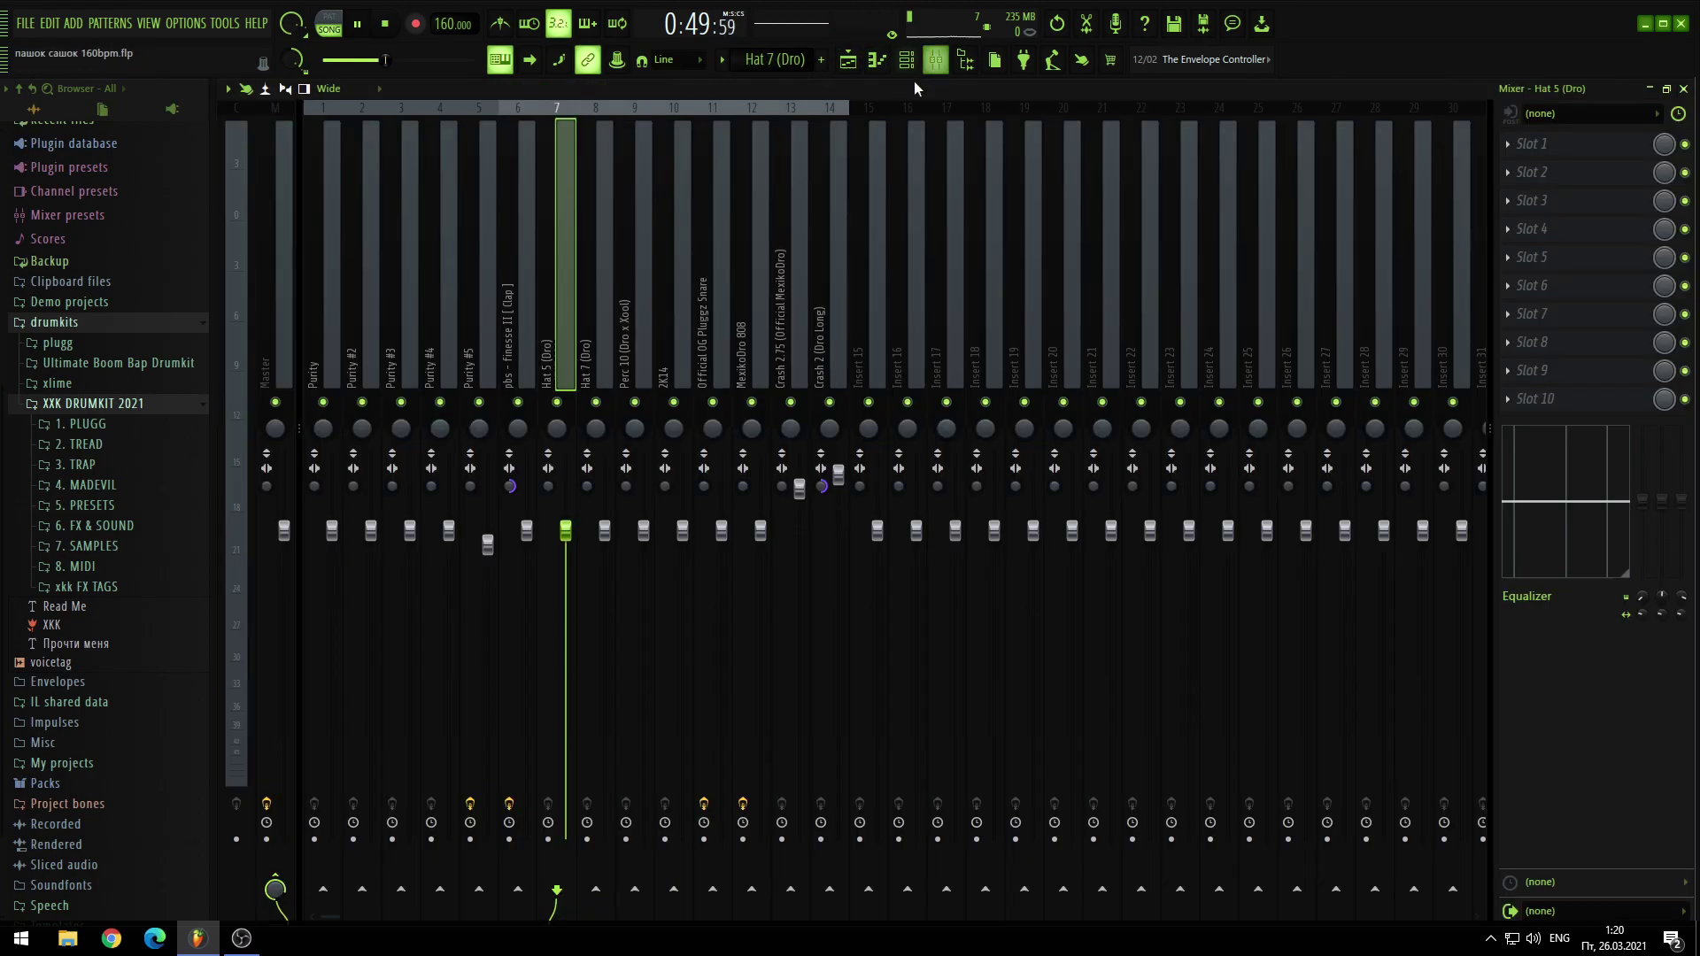
pyautogui.click(607, 338)
pyautogui.press('F9')
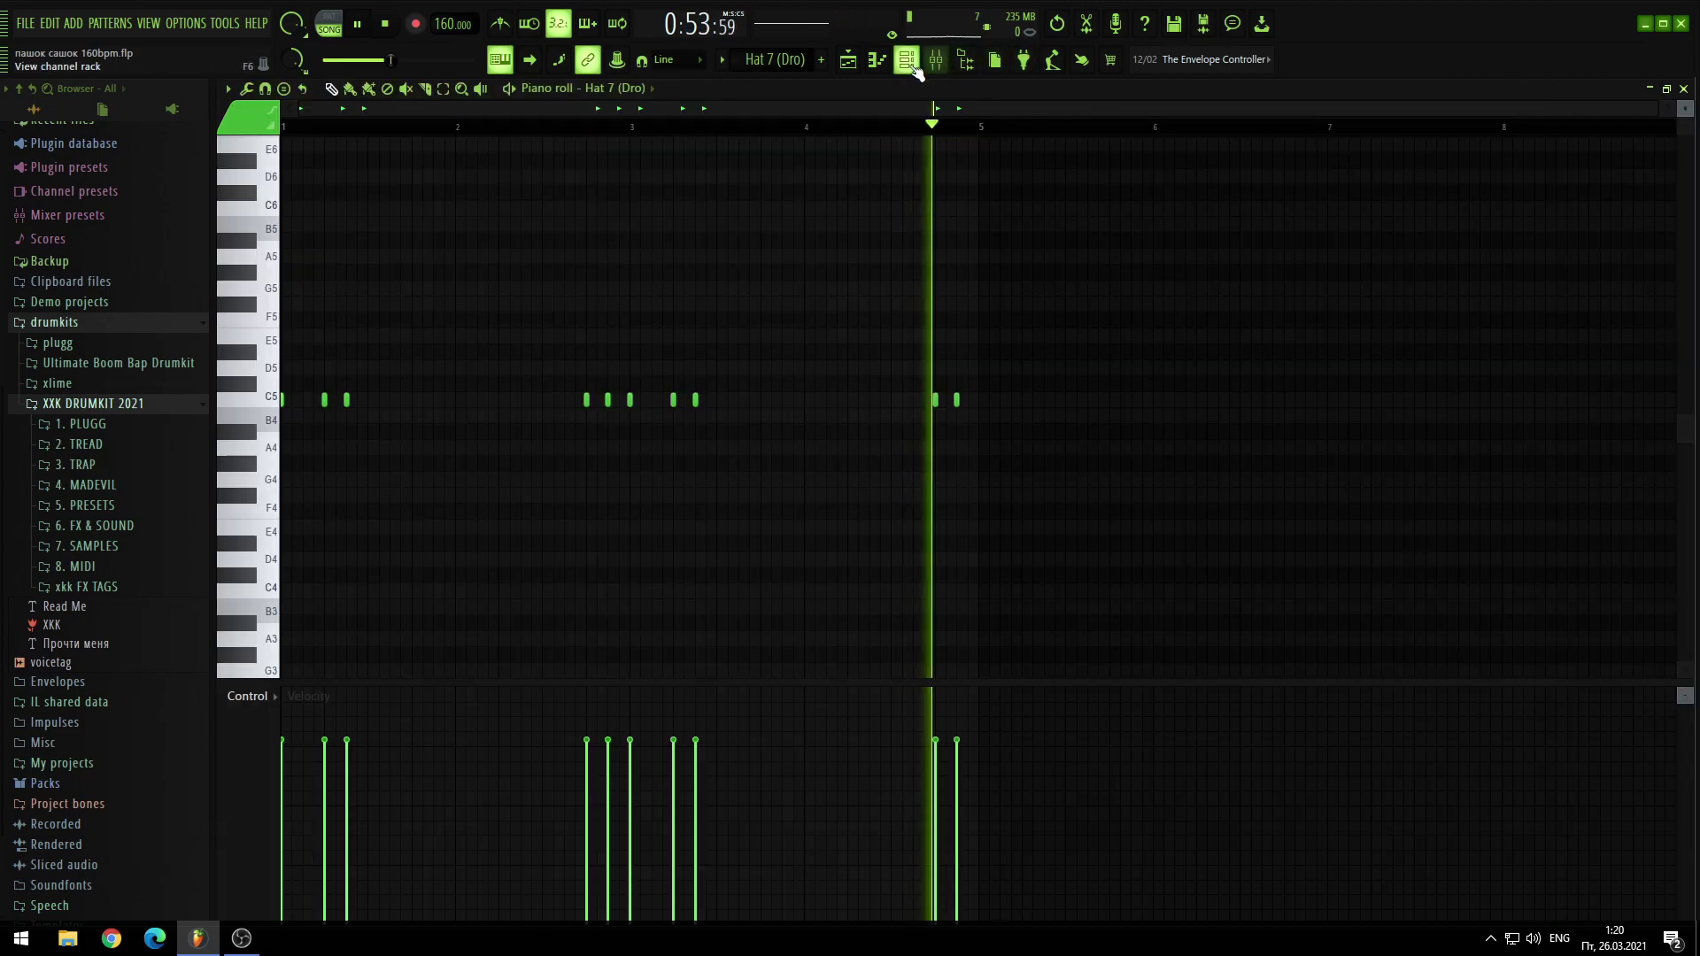
# Step: Solo the Perc 10 (Dro x Xool) channel, switch to its pattern and show its notes in the piano roll
pyautogui.press('F6')
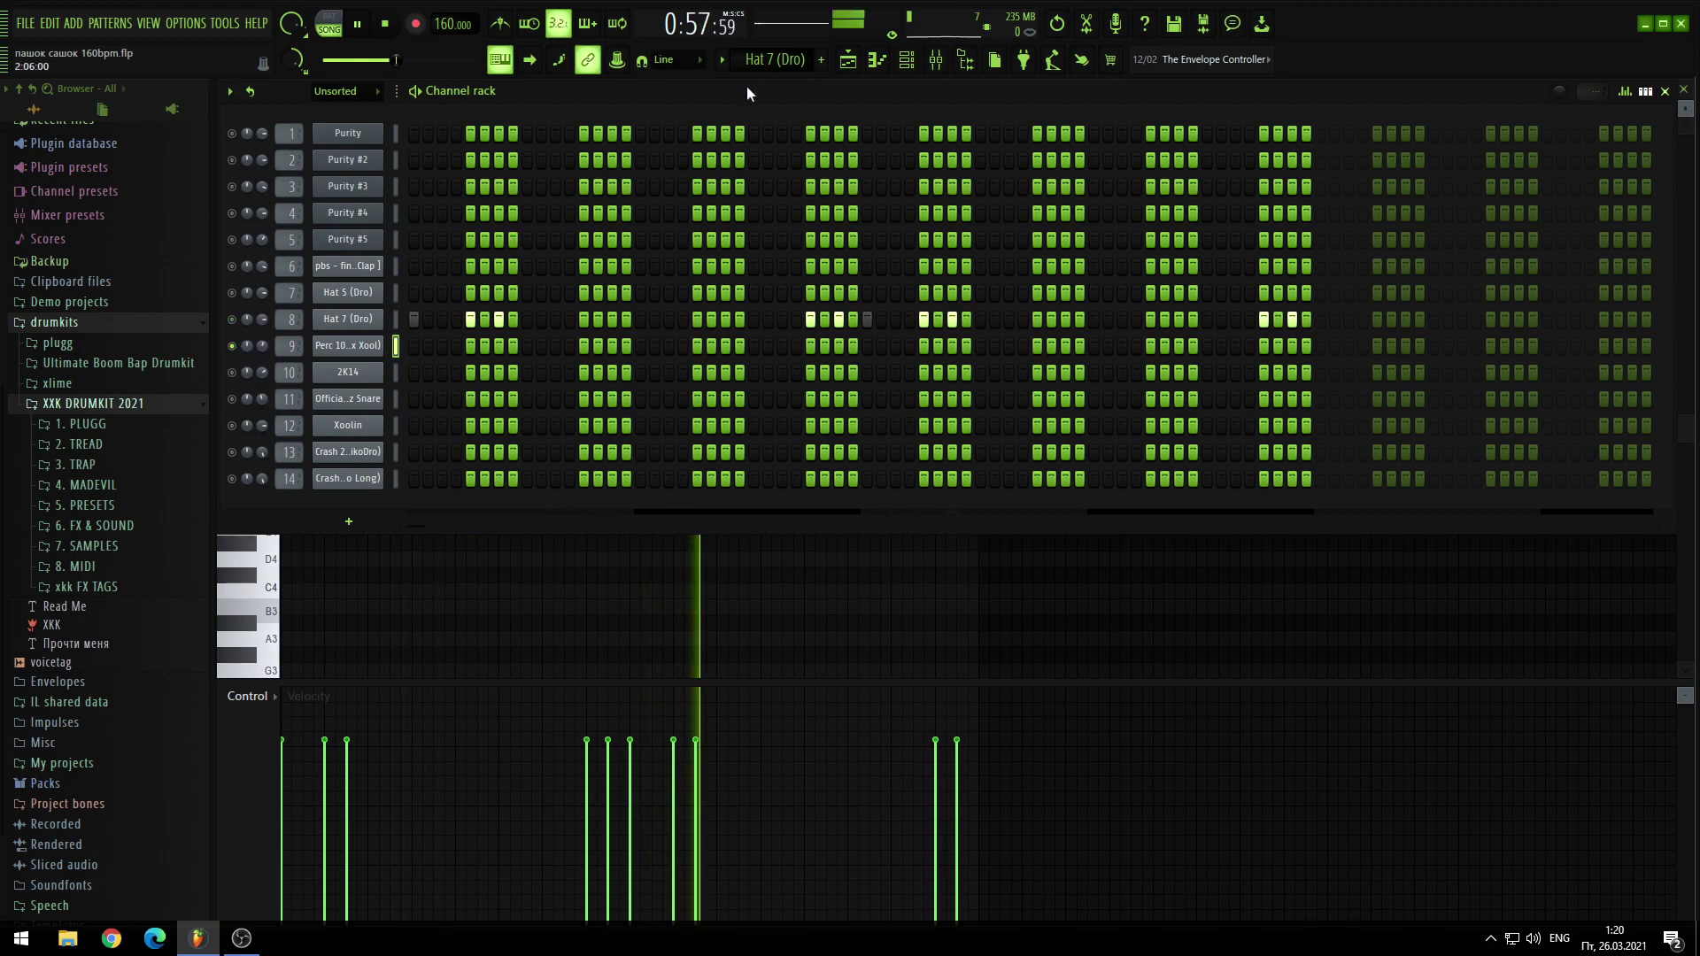
pyautogui.click(863, 61)
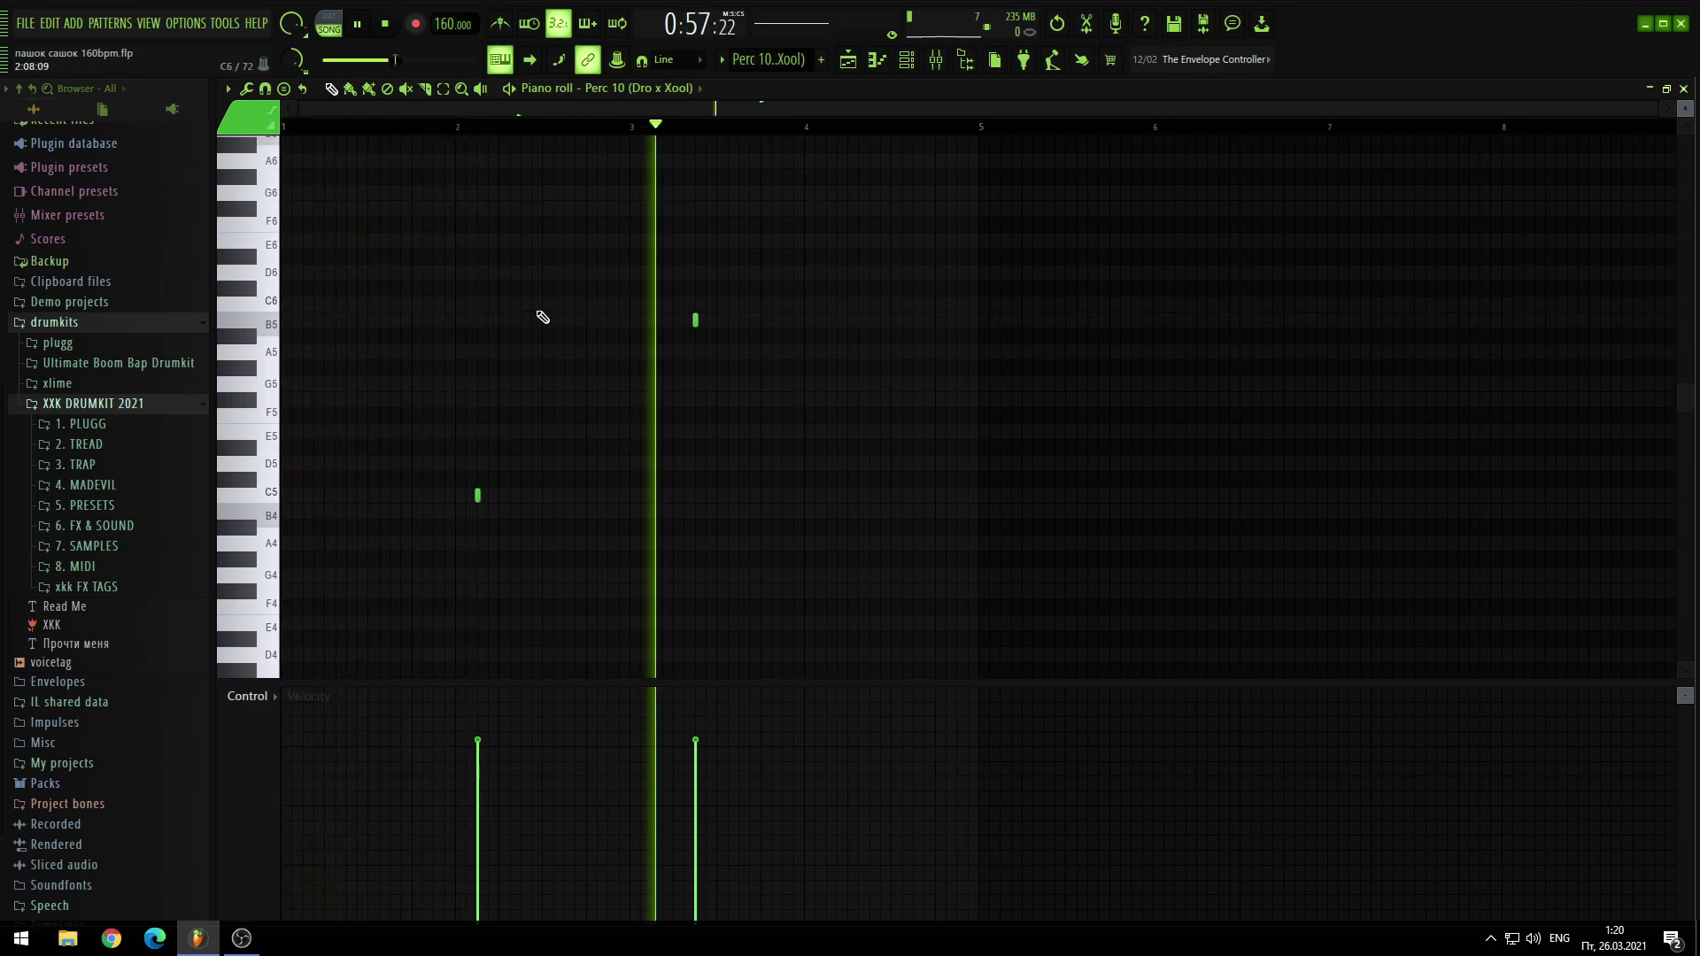
# Step: Switch to the 2K14 pattern and show its notes in the piano roll with its channel soloed
pyautogui.click(877, 59)
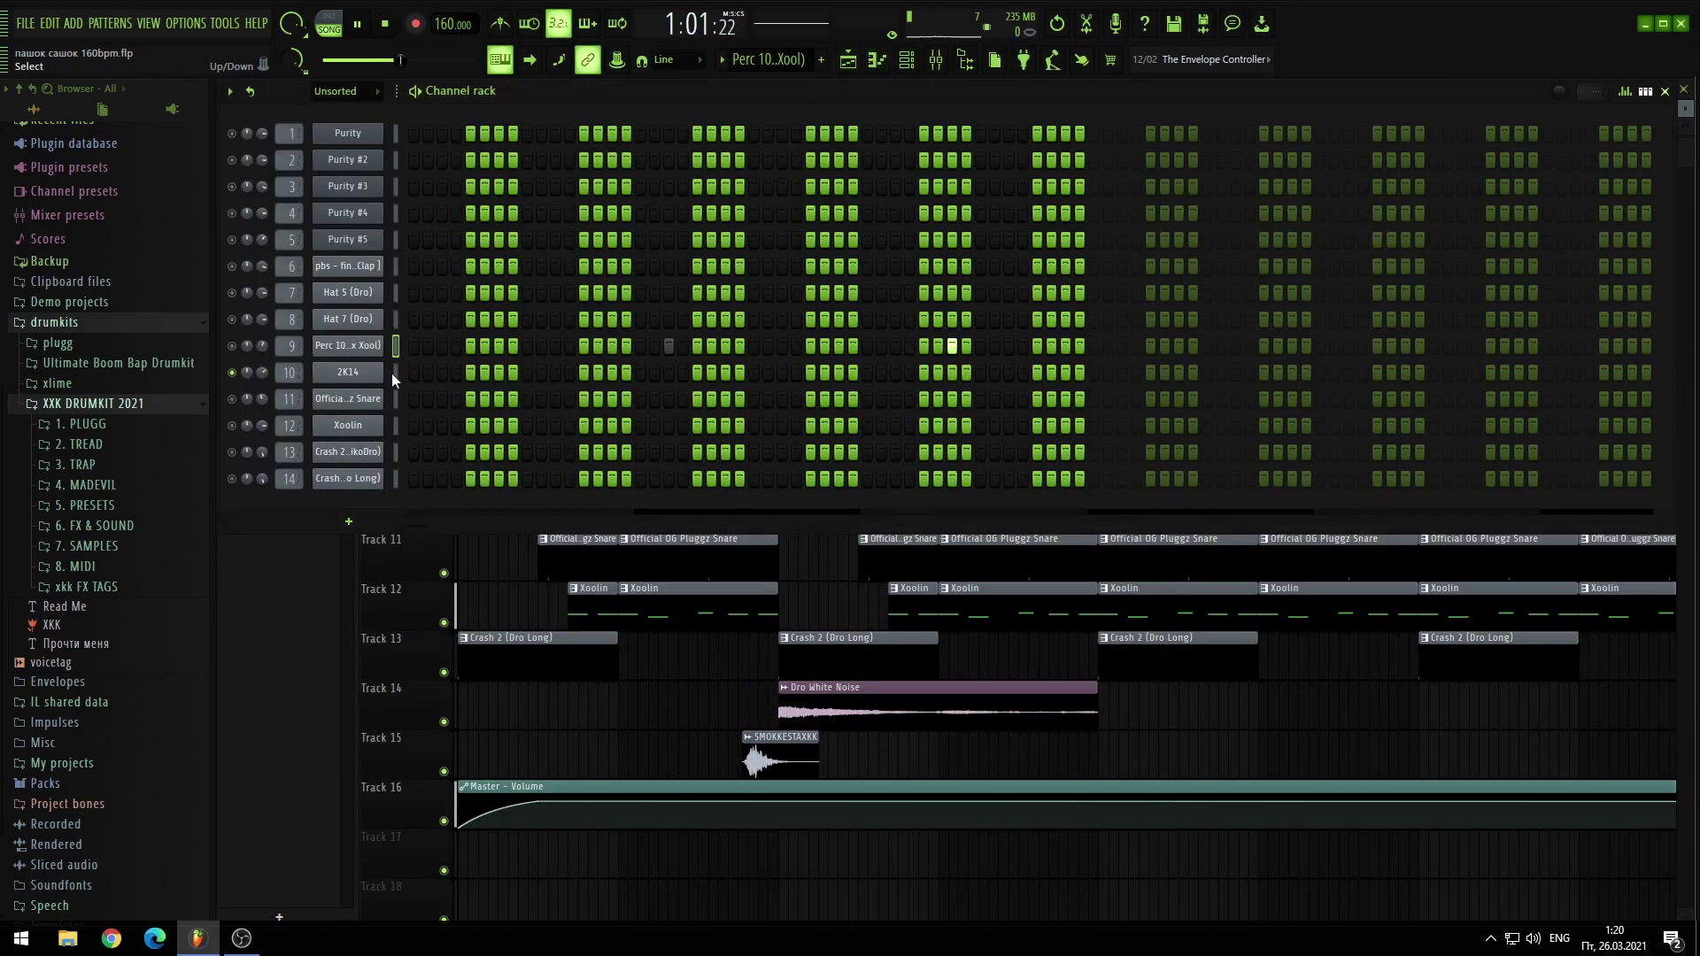
pyautogui.scroll(-1, 797, 62)
pyautogui.click(846, 71)
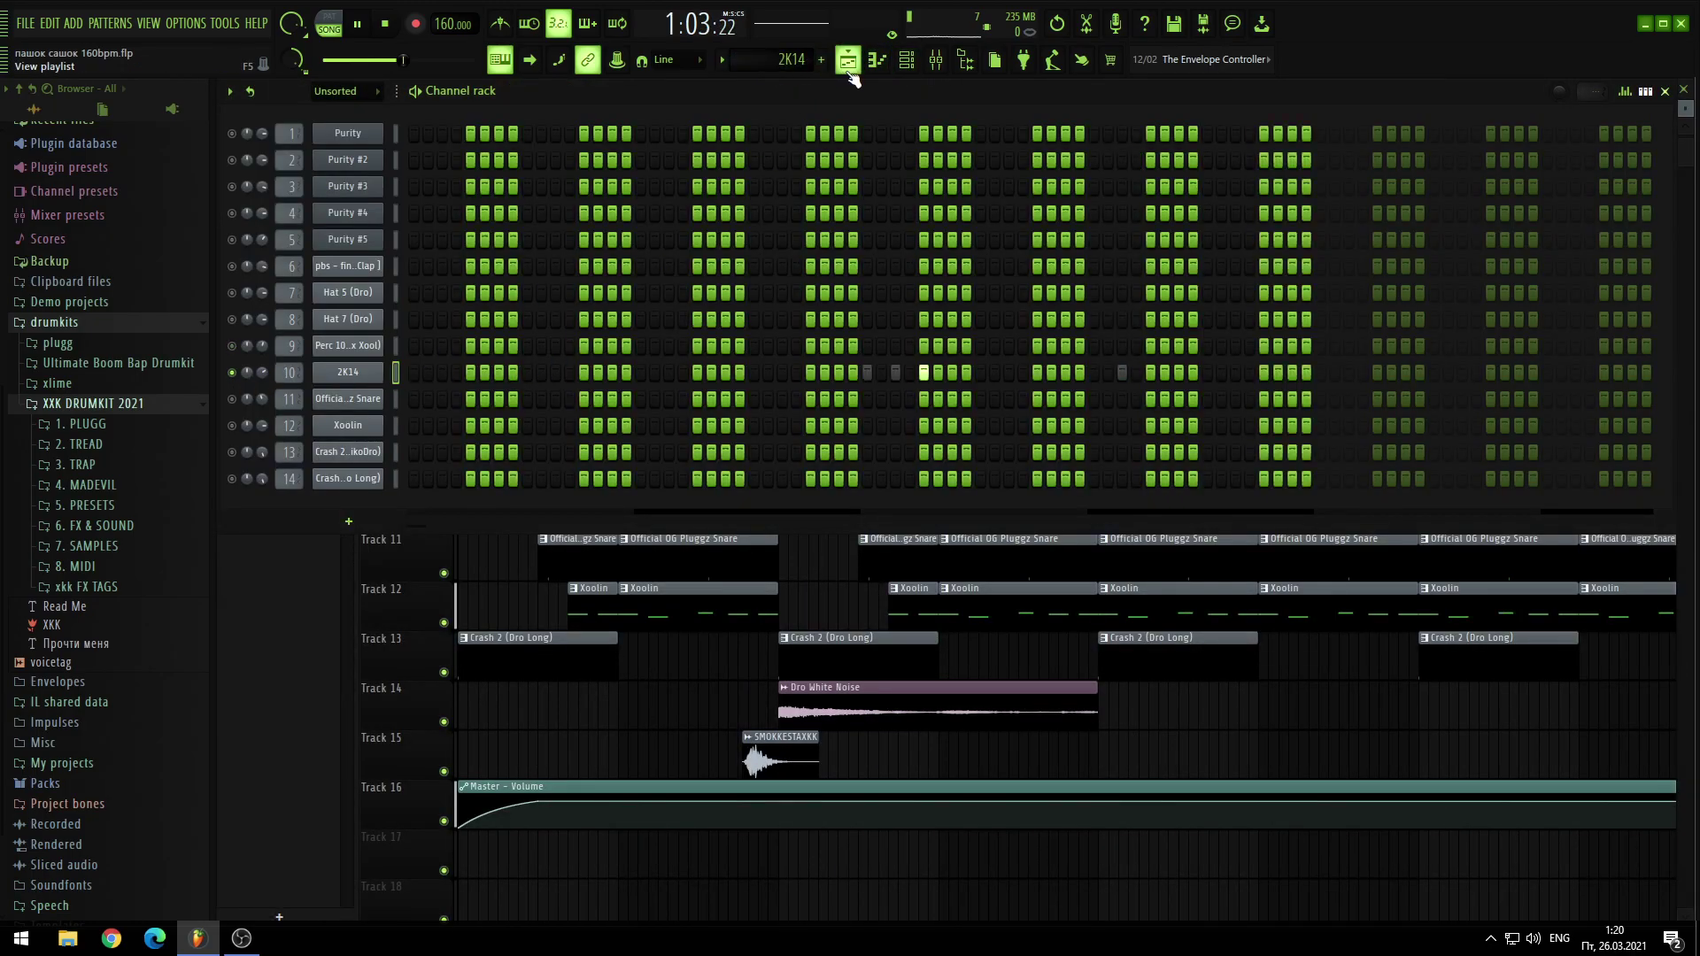
pyautogui.click(878, 60)
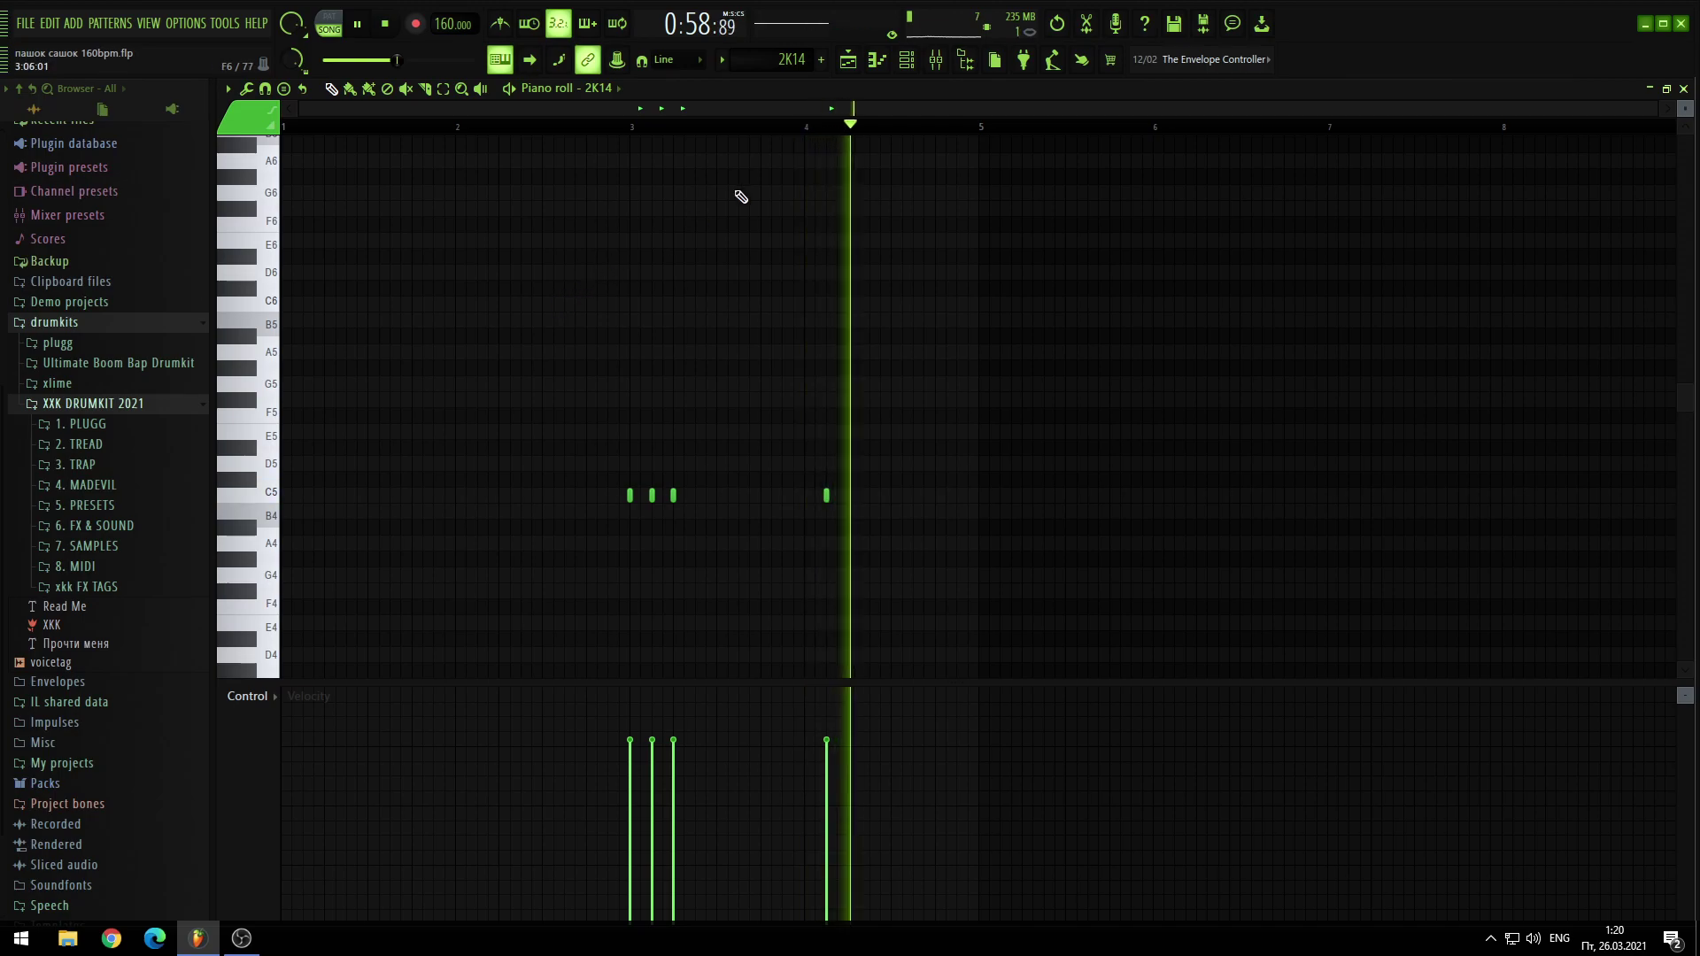
# Step: Check the sampler settings of the 2K14 channel and close them
pyautogui.click(876, 60)
pyautogui.click(394, 372)
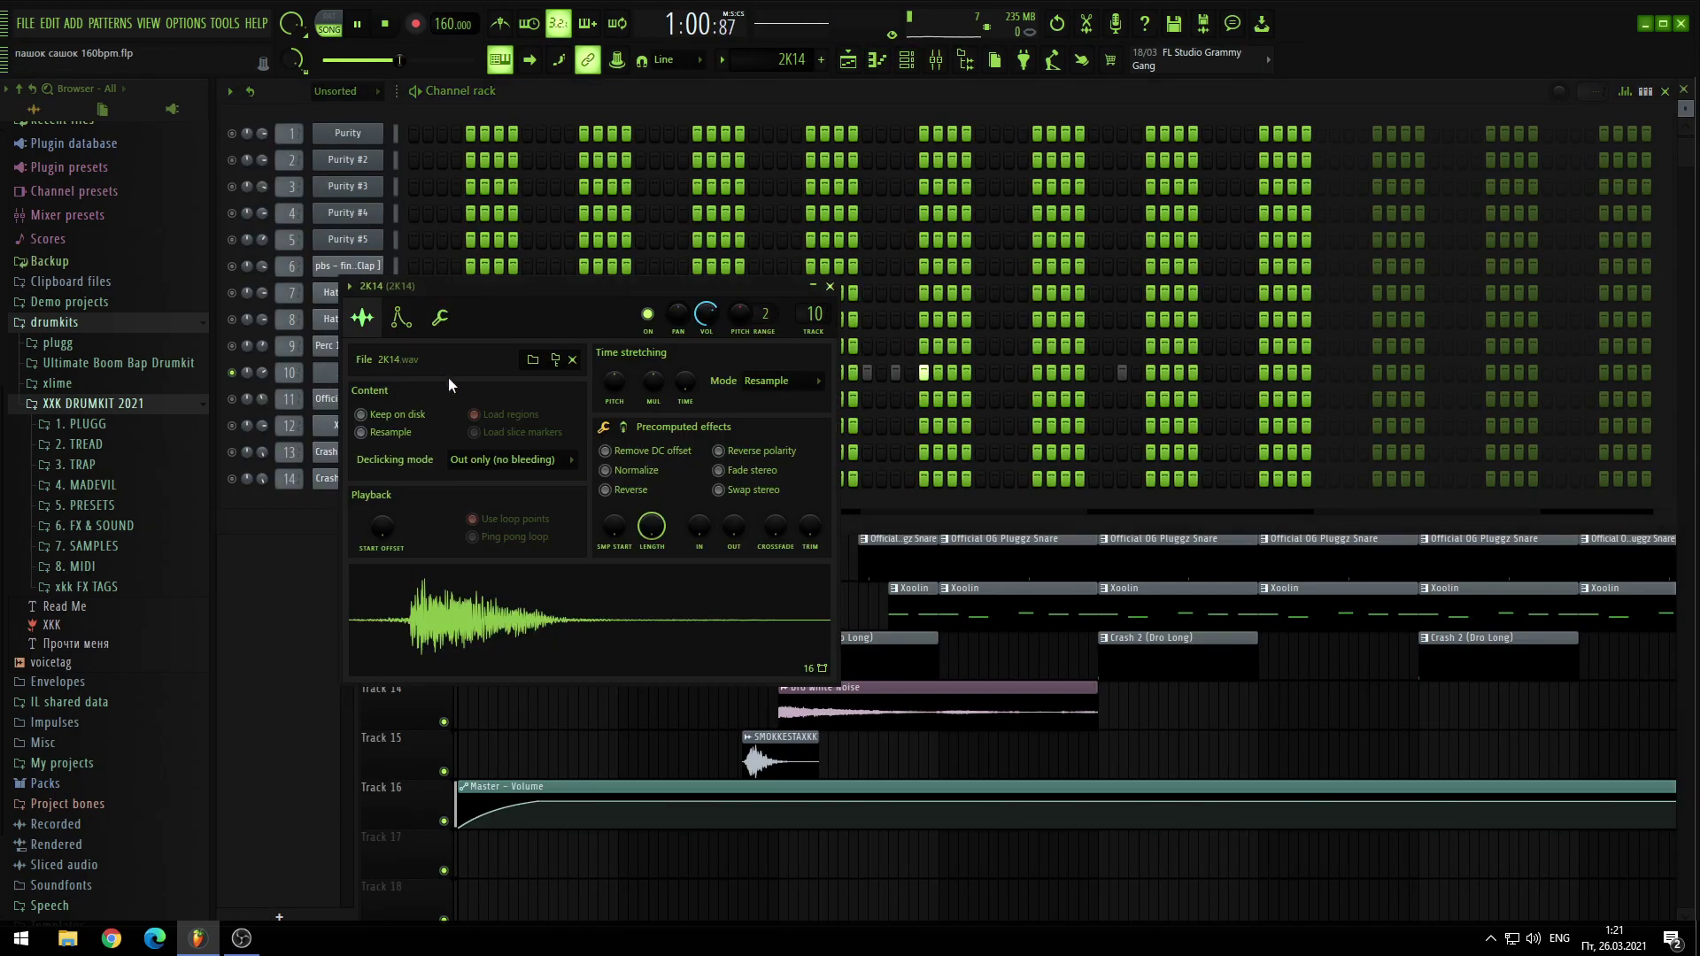
pyautogui.click(830, 286)
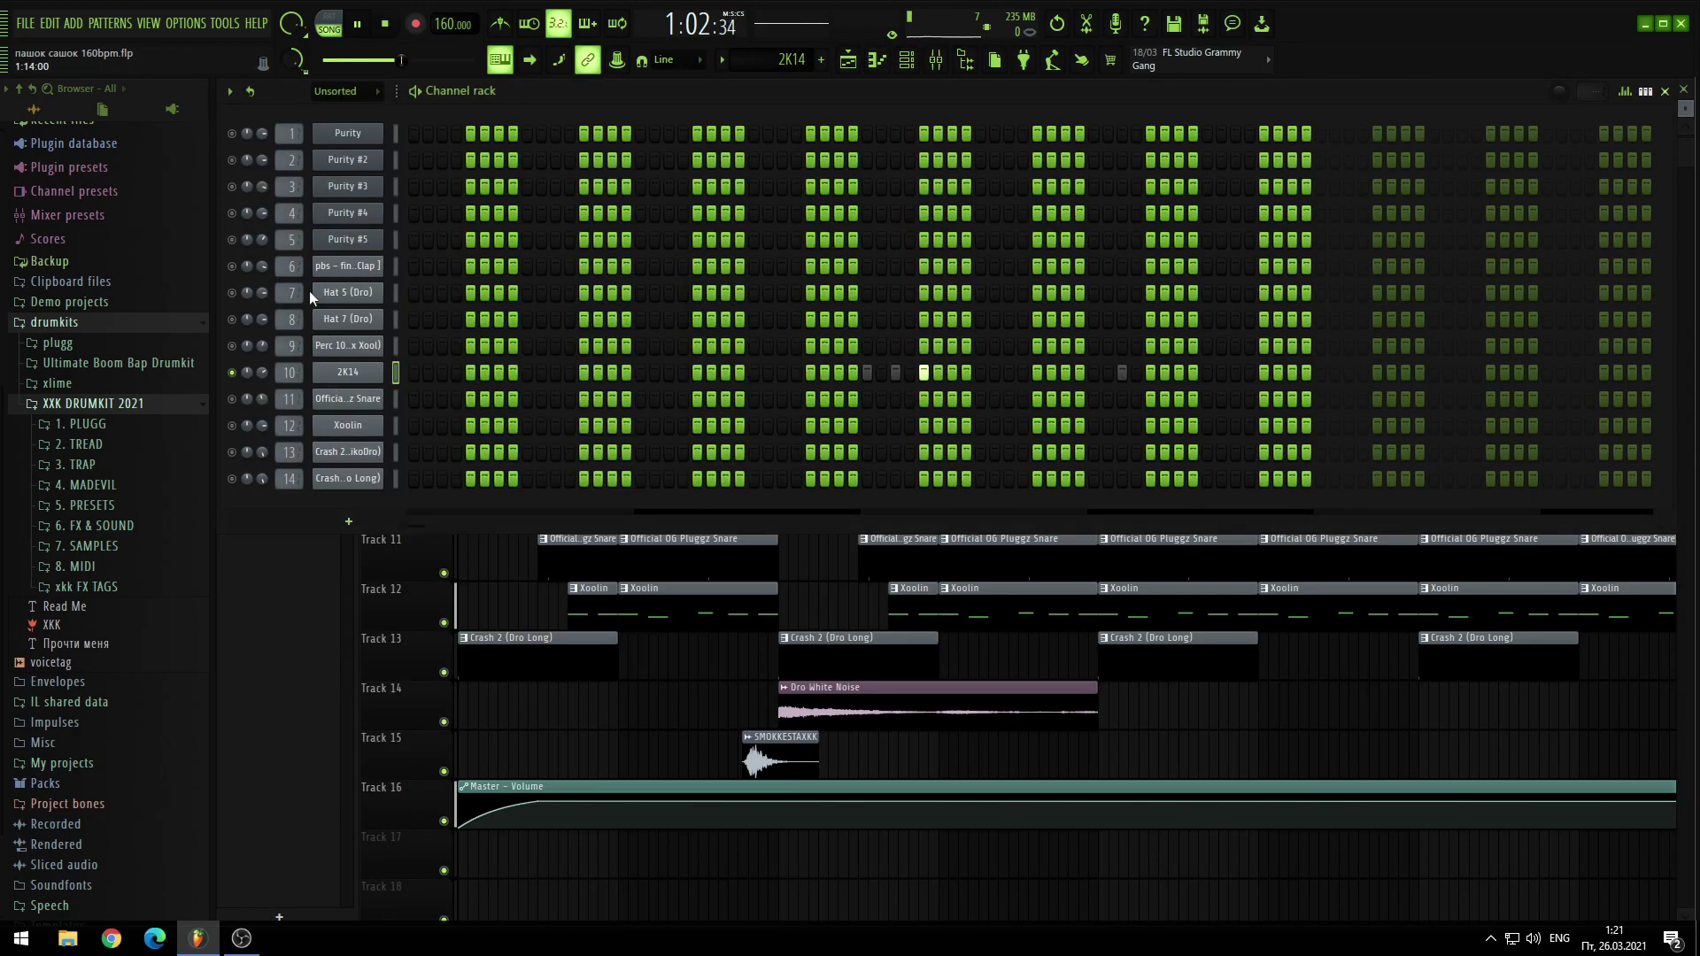
# Step: Check the sampler pitch settings of the Perc 10 (Dro x Xool), Hat 7 (Dro) and Hat 5 (Dro) channels
pyautogui.click(326, 352)
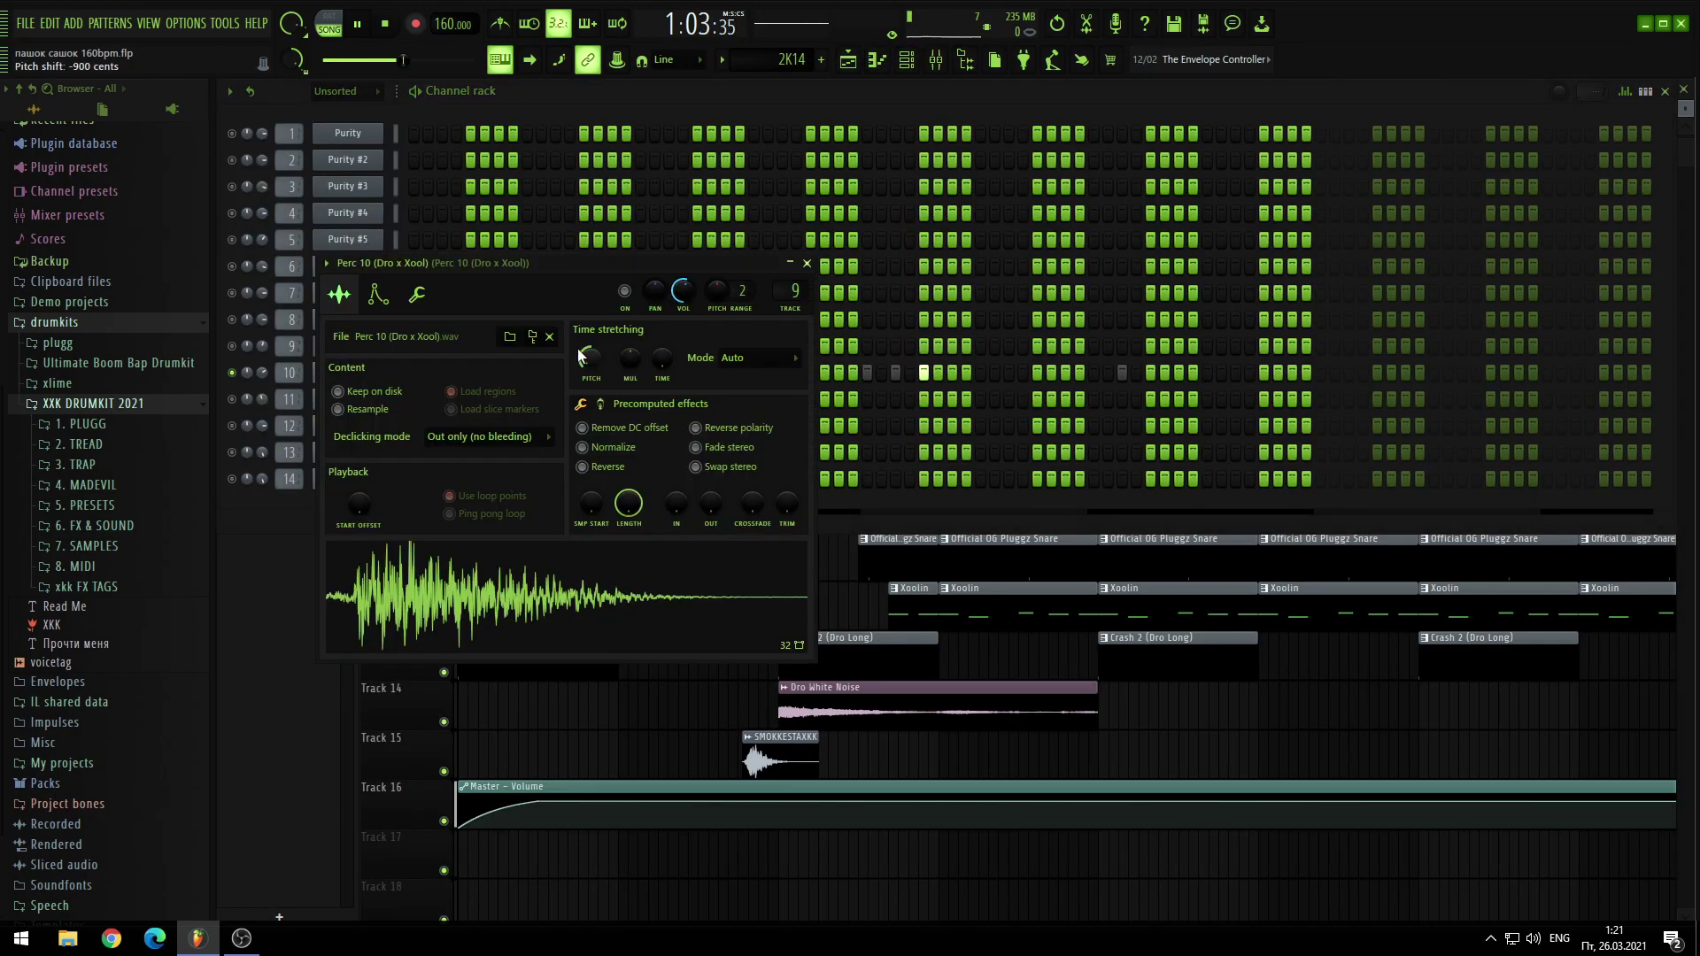
pyautogui.click(808, 263)
pyautogui.click(358, 322)
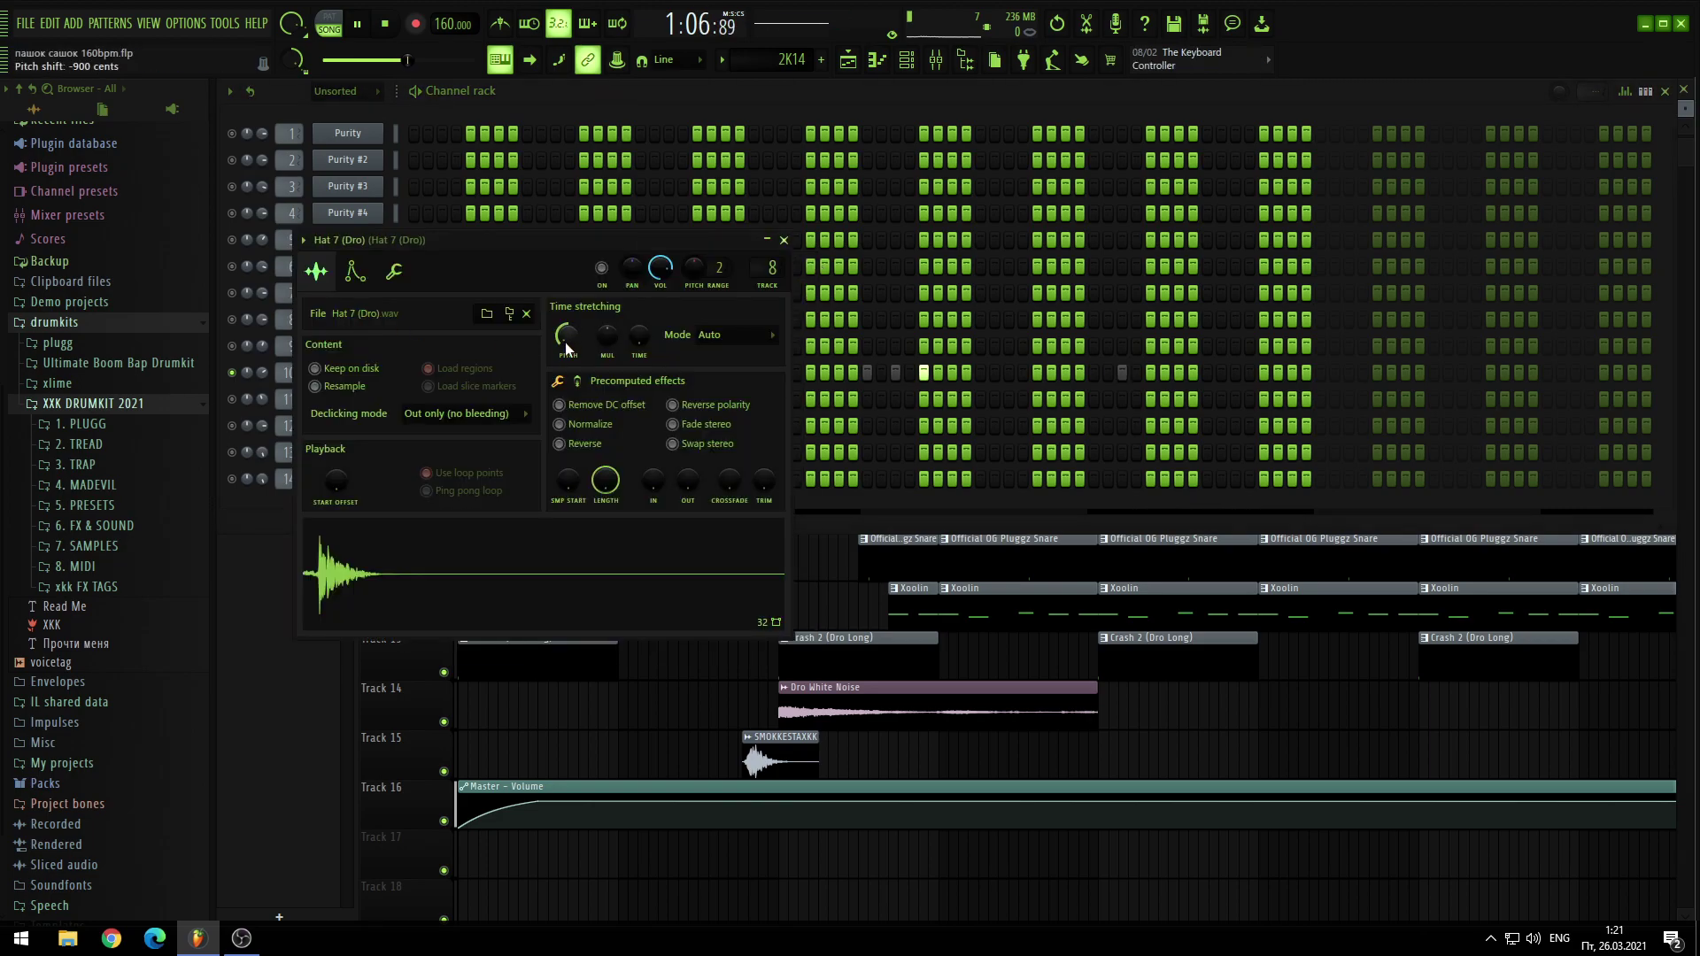
pyautogui.press('Escape')
pyautogui.click(374, 295)
pyautogui.press('Escape')
# Step: Select the Official OG Pluggz Snare channel, switch to its pattern and show its notes in the piano roll
pyautogui.click(400, 395)
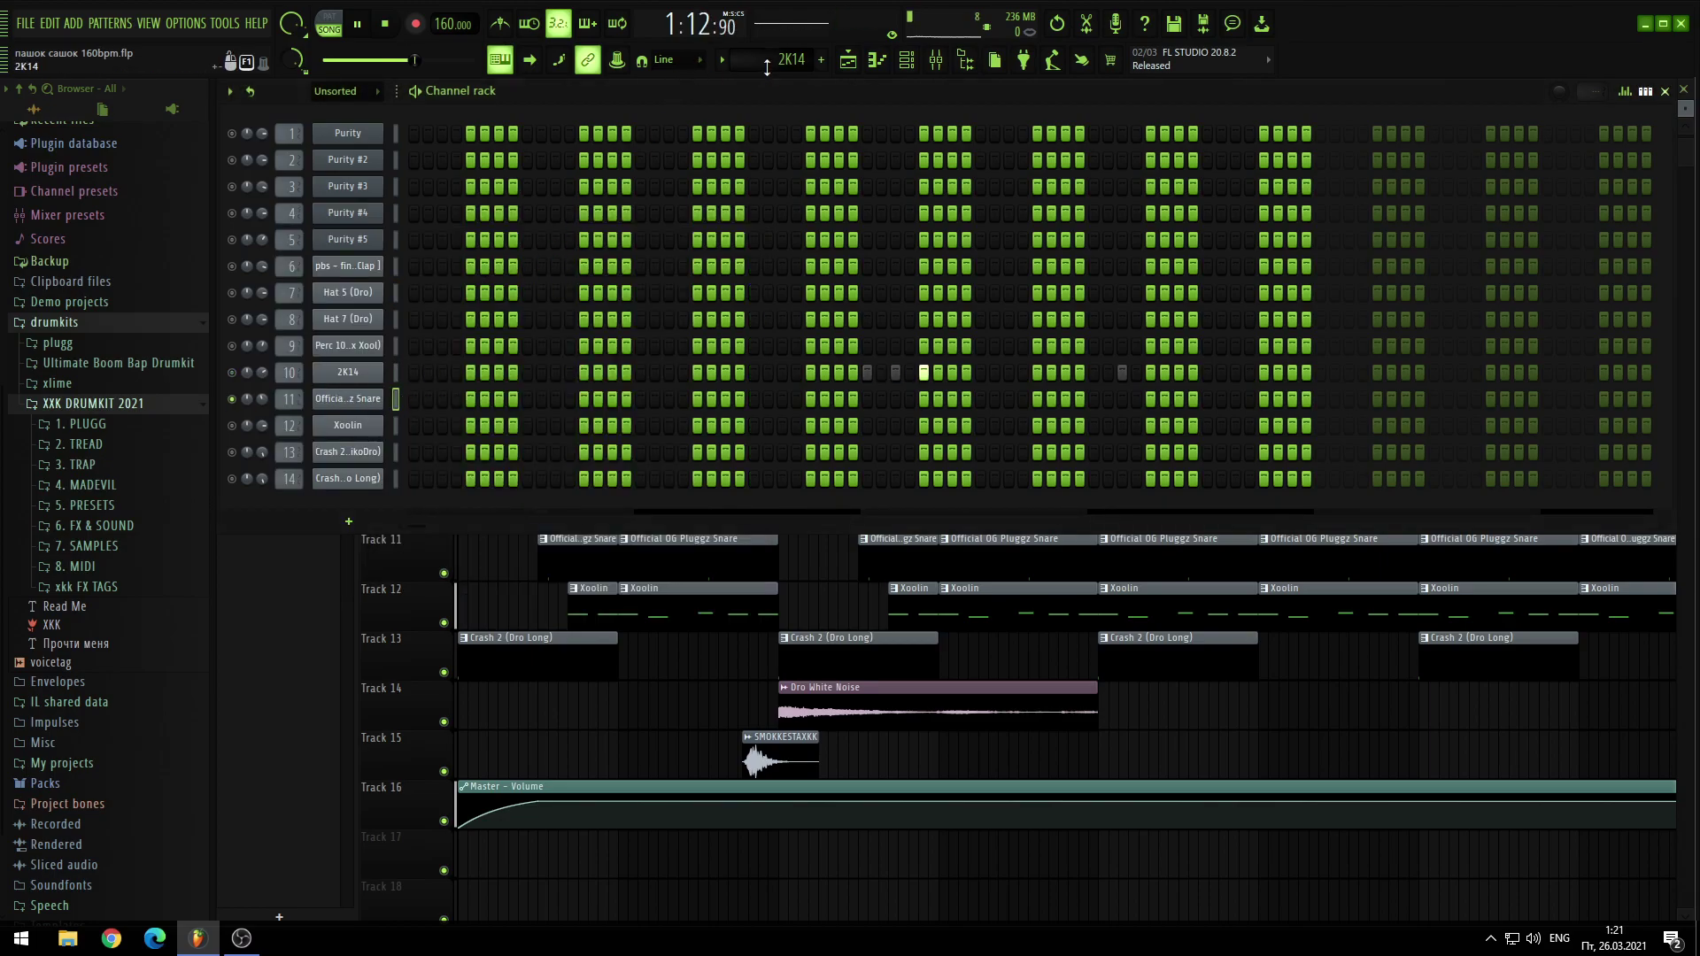
pyautogui.scroll(-1, 766, 67)
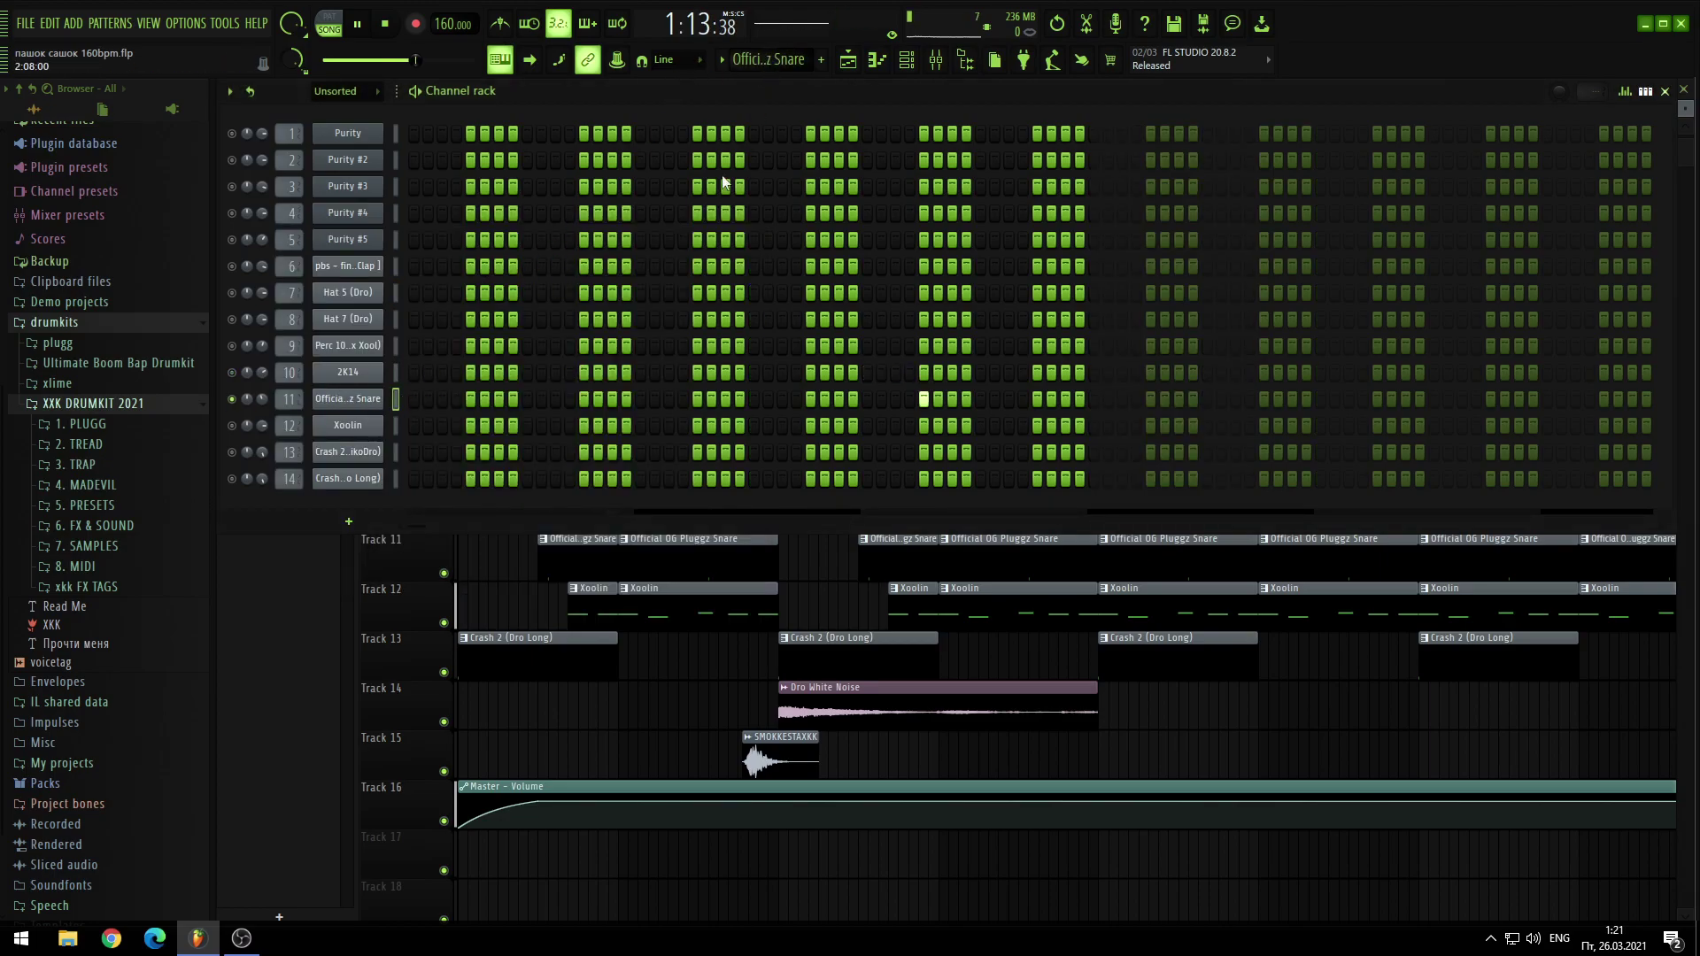
pyautogui.click(881, 59)
# Step: Check the sampler settings of the Official OG Pluggz Snare channel and close them
pyautogui.click(917, 71)
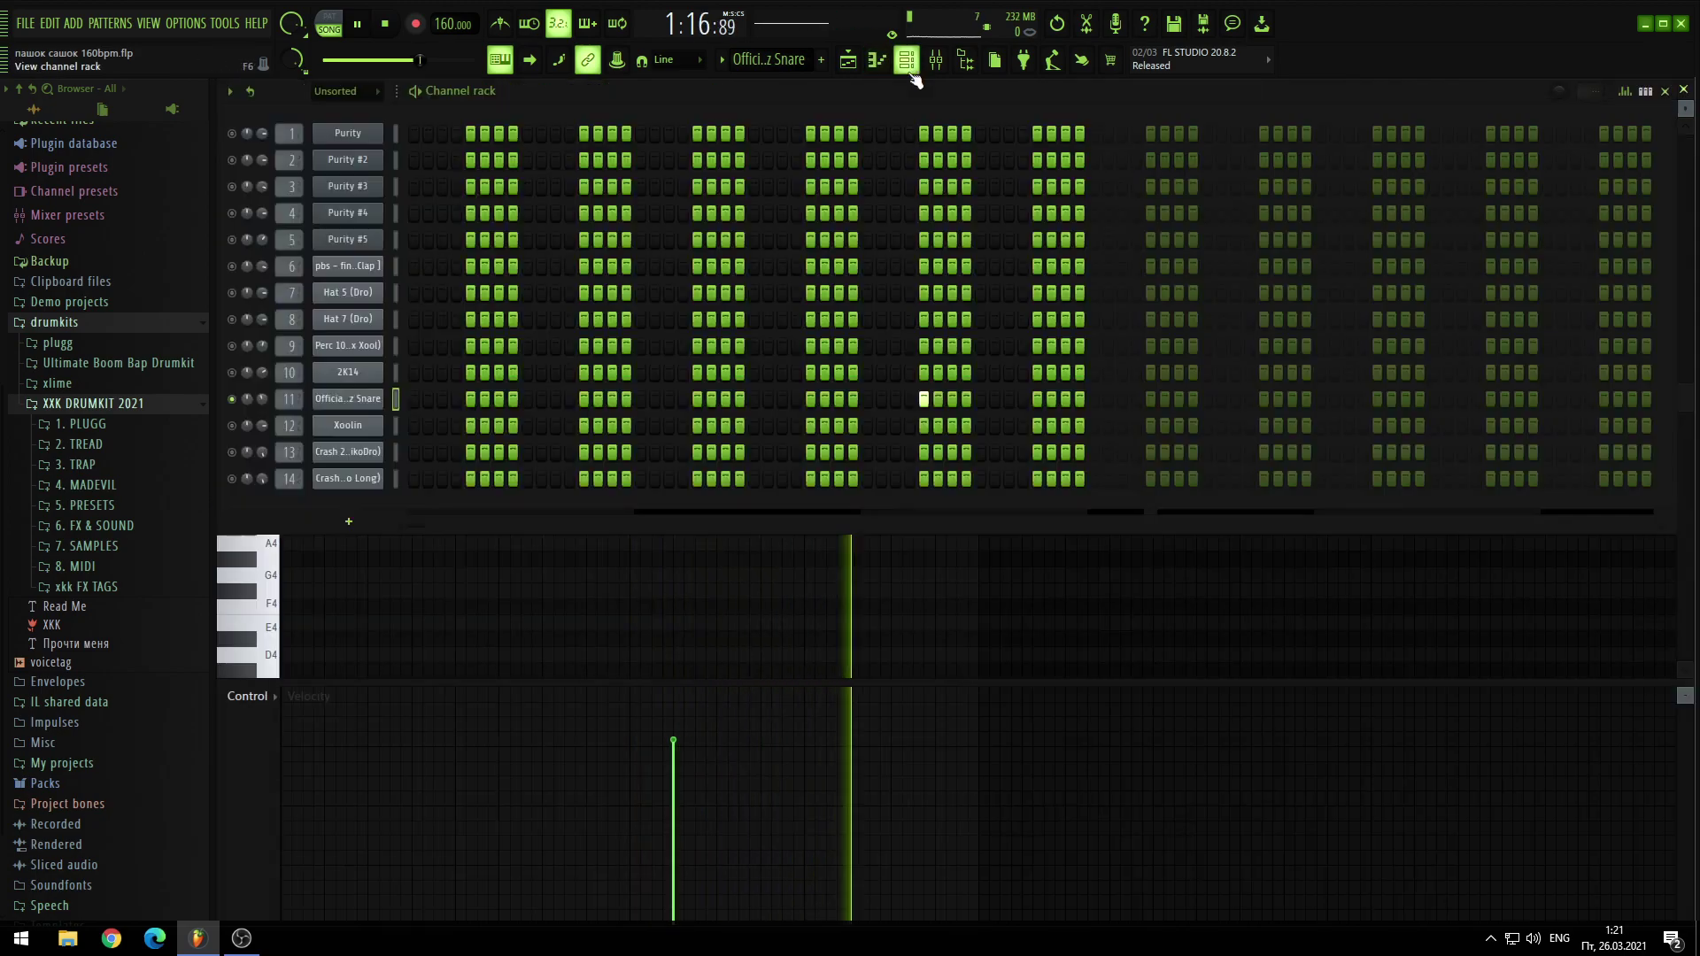
pyautogui.click(340, 400)
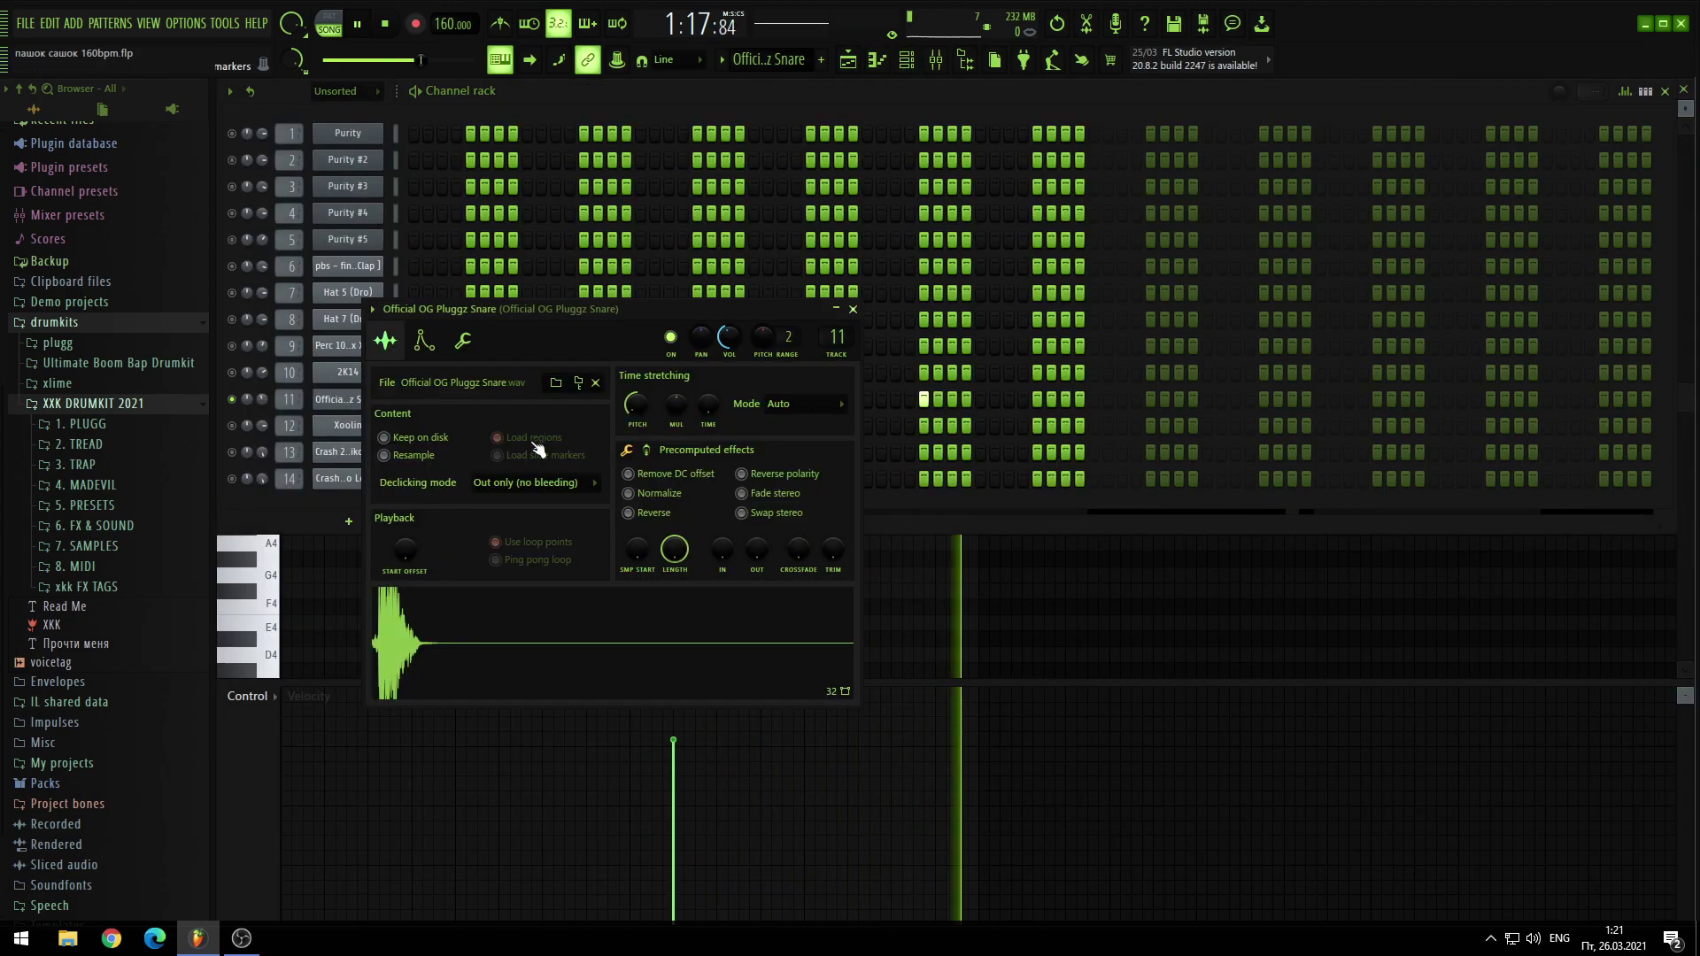
pyautogui.click(854, 309)
# Step: Check the Official OG Pluggz Snare mixer insert and its Fruity Reeverb 2 effect, and close the mixer
pyautogui.click(935, 64)
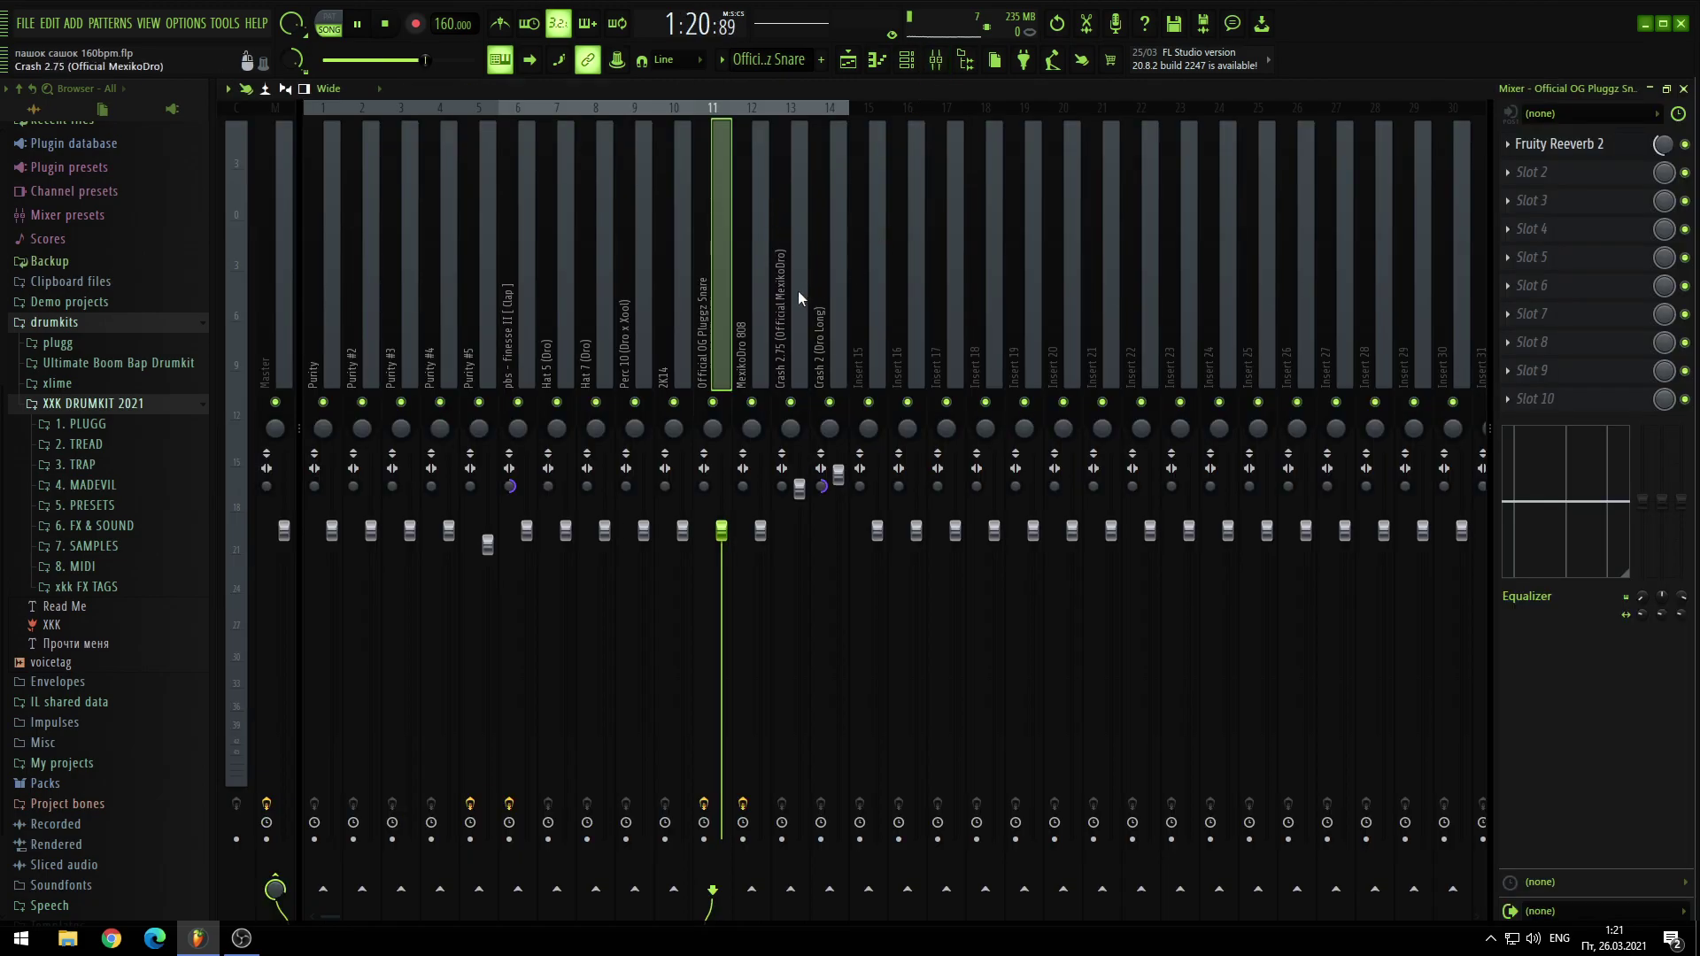
pyautogui.click(820, 342)
pyautogui.click(783, 340)
pyautogui.click(758, 352)
pyautogui.press('Left')
pyautogui.press('Left')
pyautogui.click(711, 348)
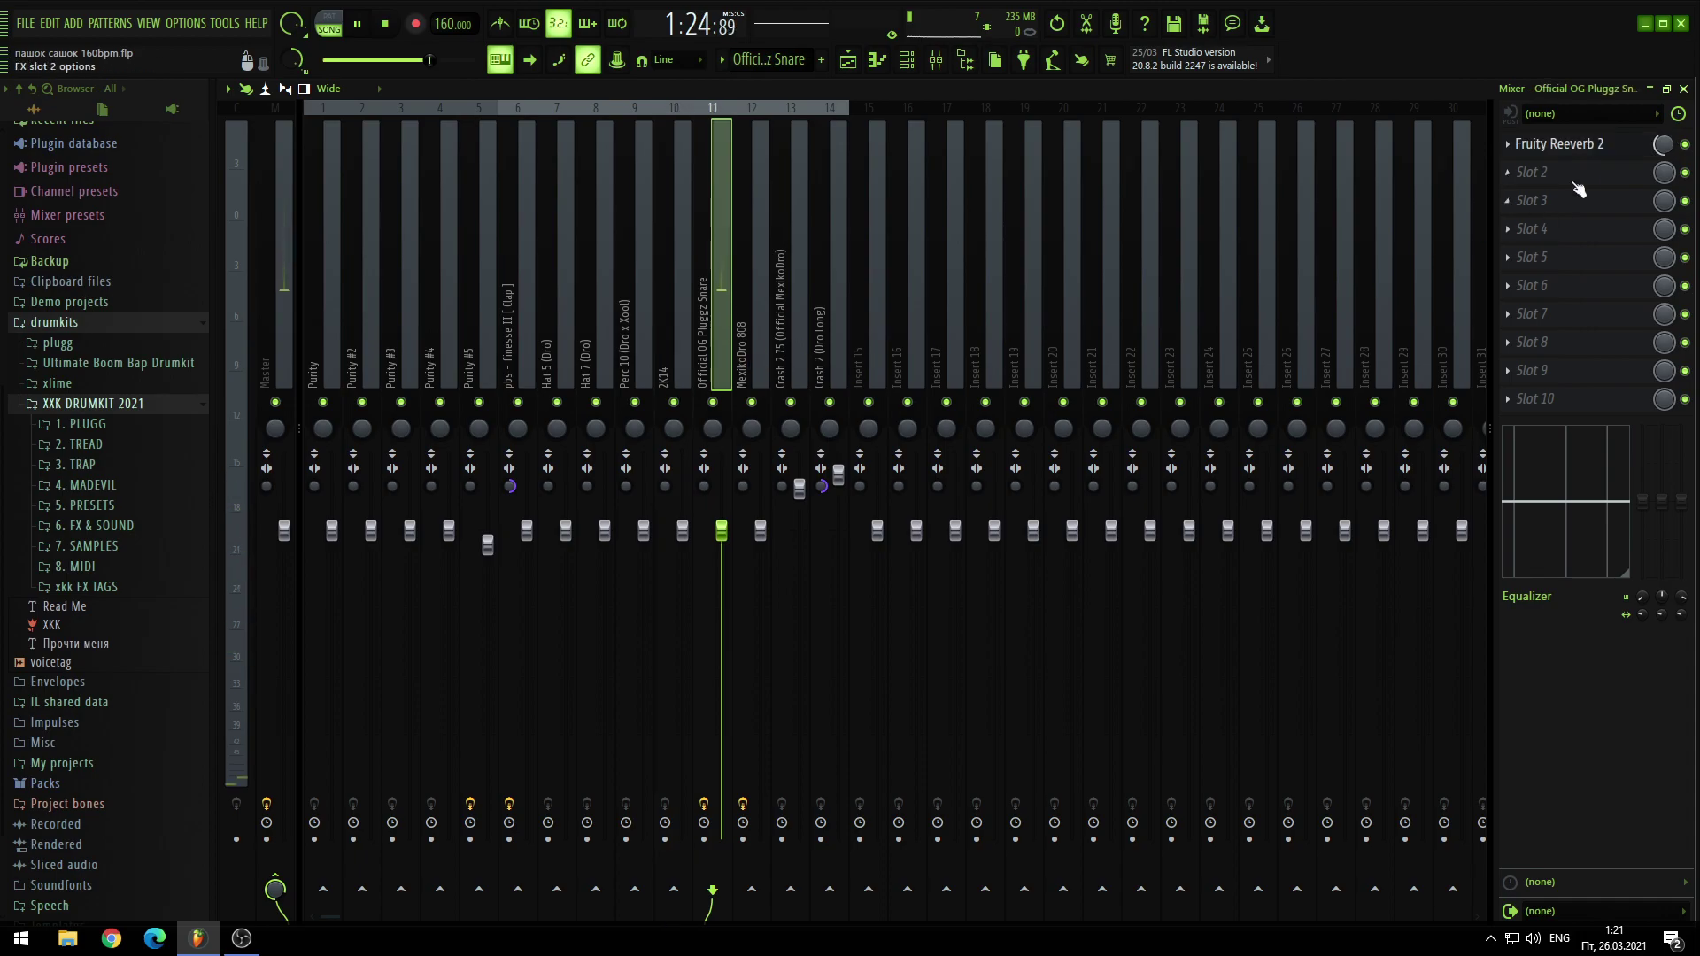
pyautogui.click(1558, 143)
pyautogui.click(690, 171)
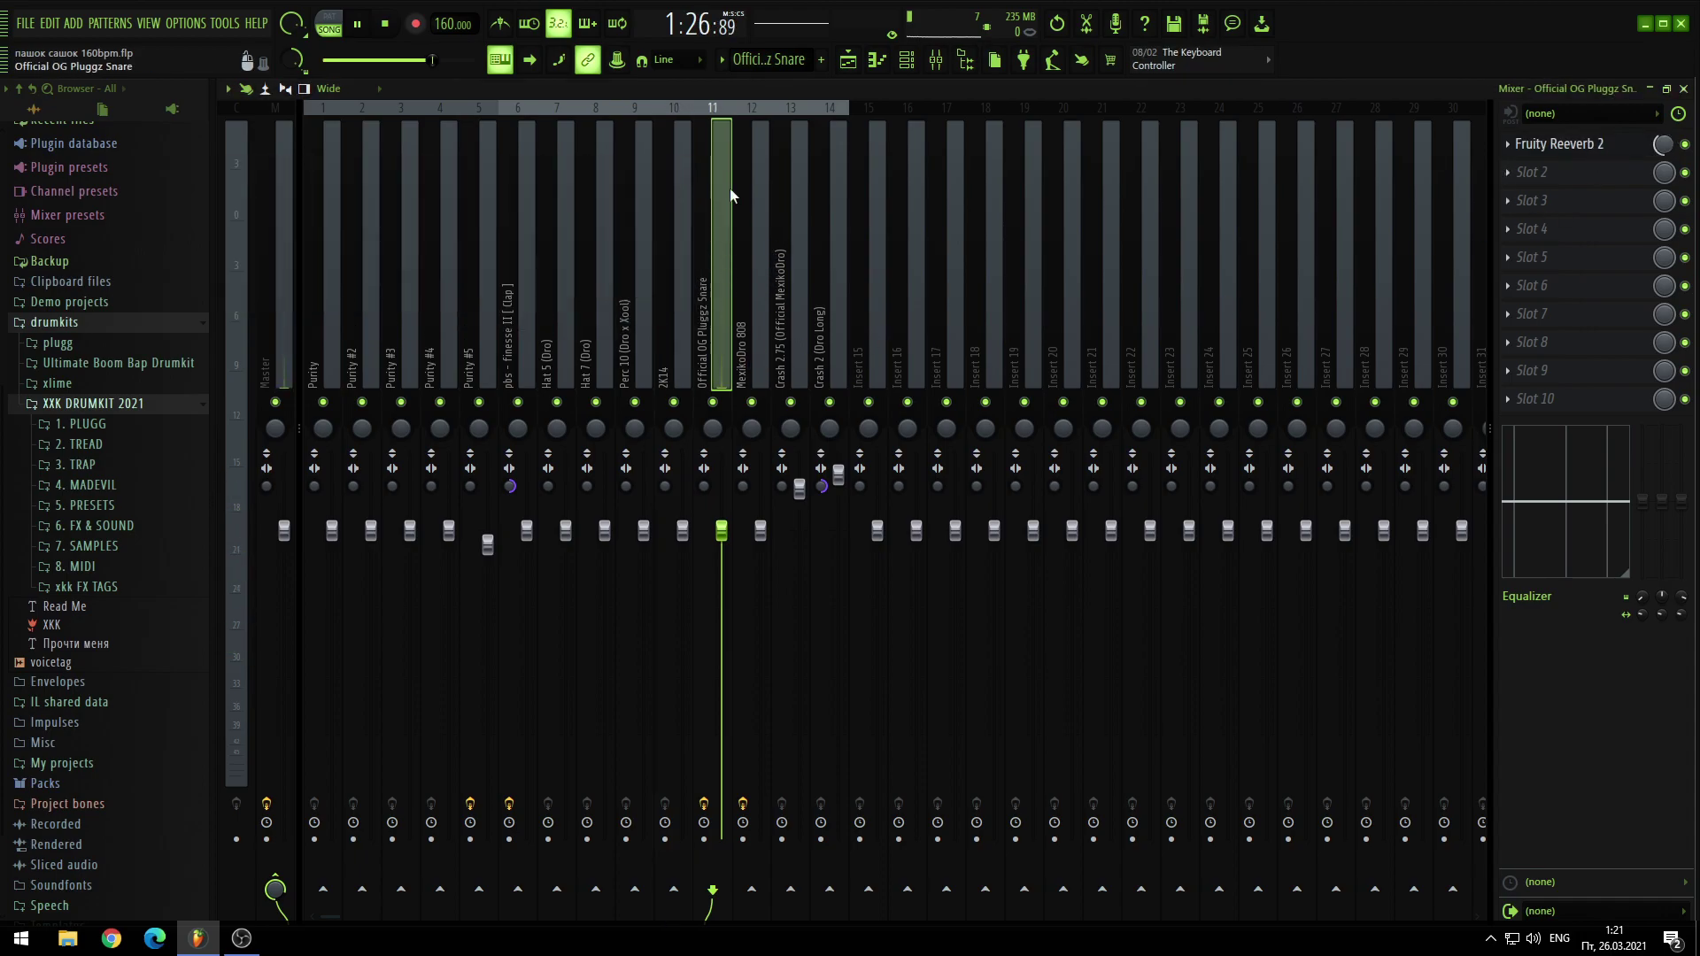
pyautogui.click(937, 59)
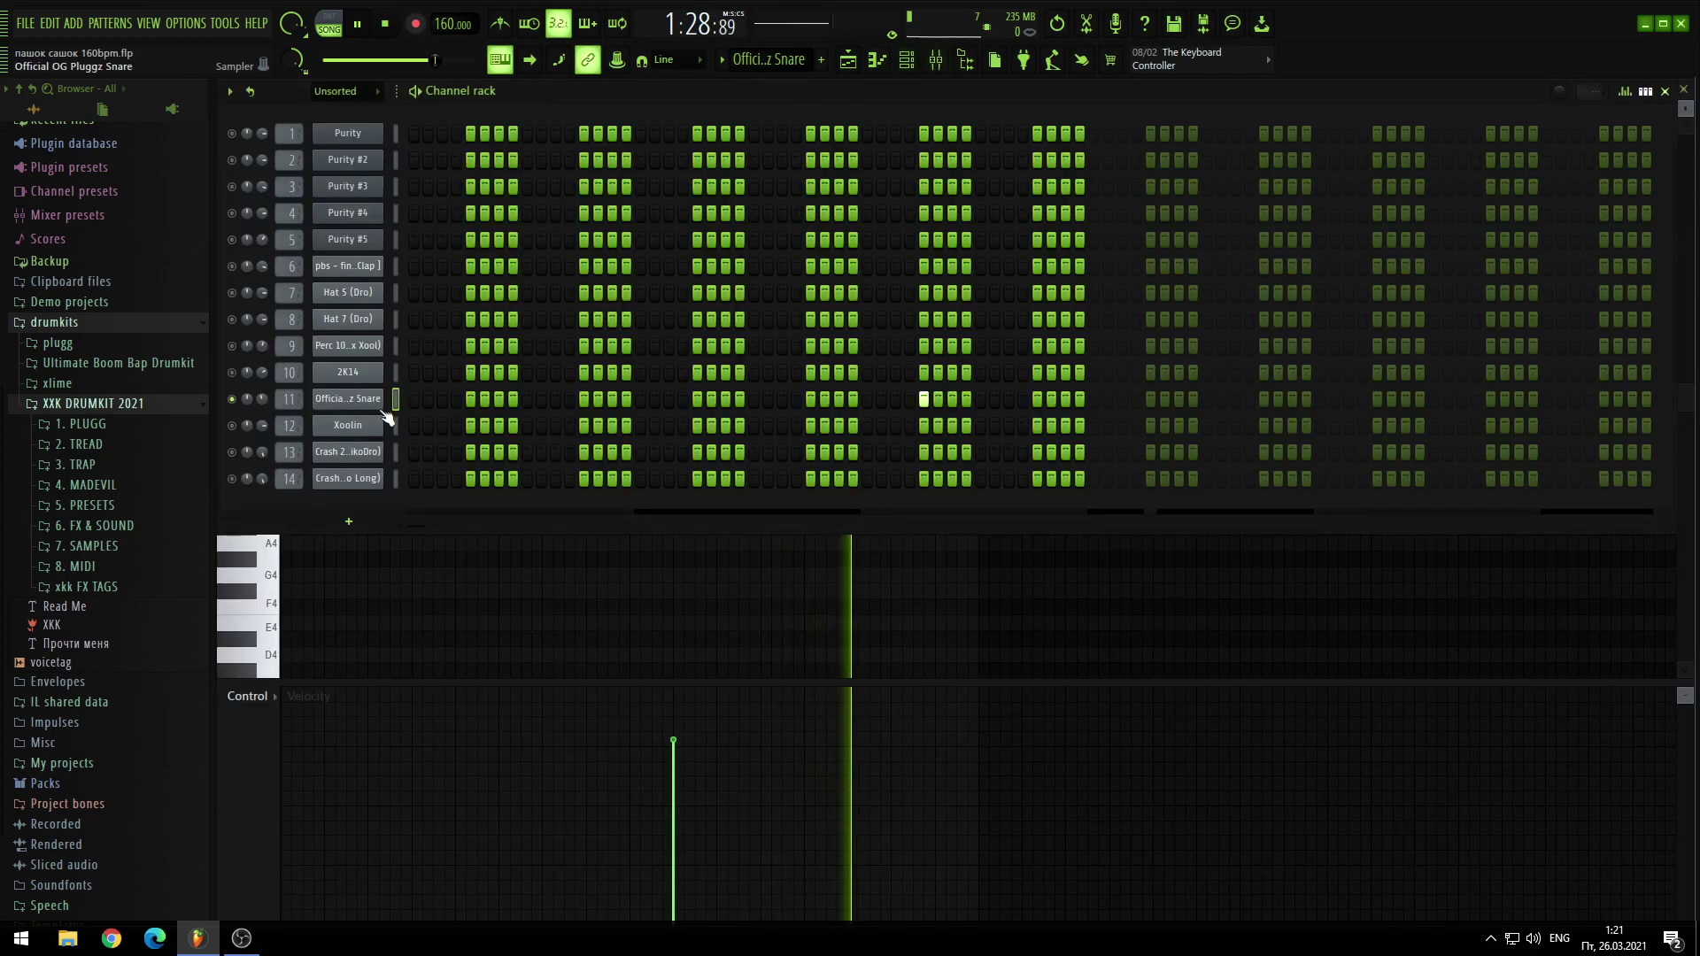
# Step: Solo the Xoolin channel, switch to its pattern and show its notes in the piano roll
pyautogui.rightClick(232, 426)
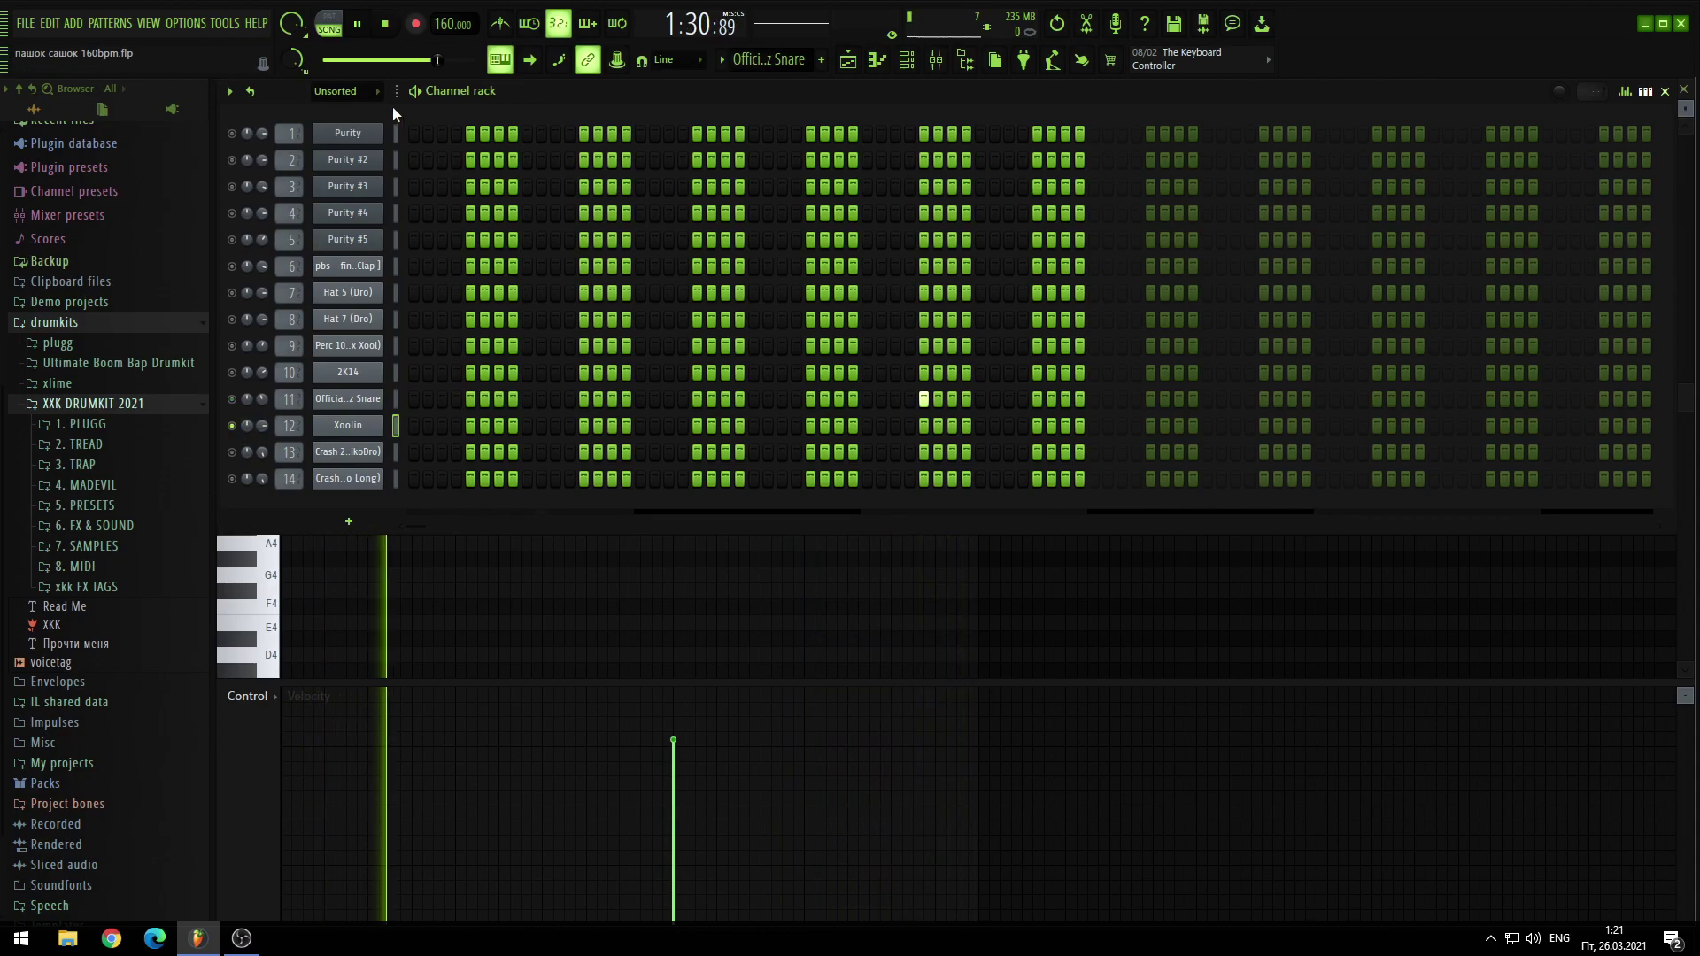
pyautogui.click(876, 59)
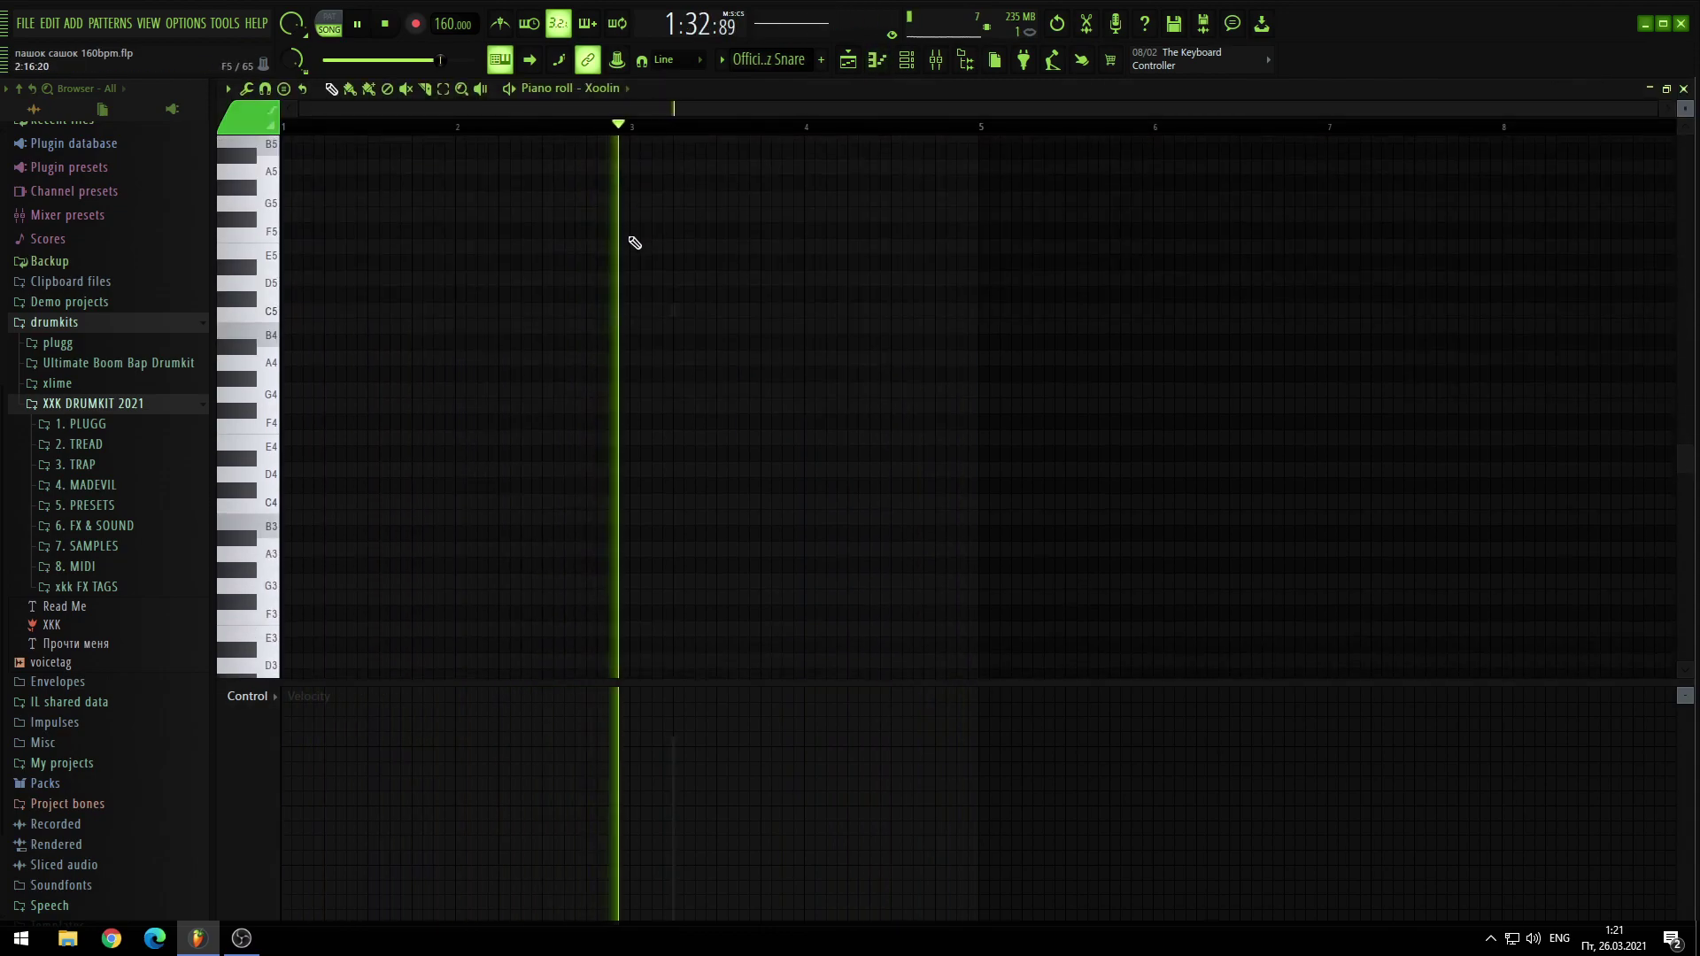
pyautogui.click(894, 59)
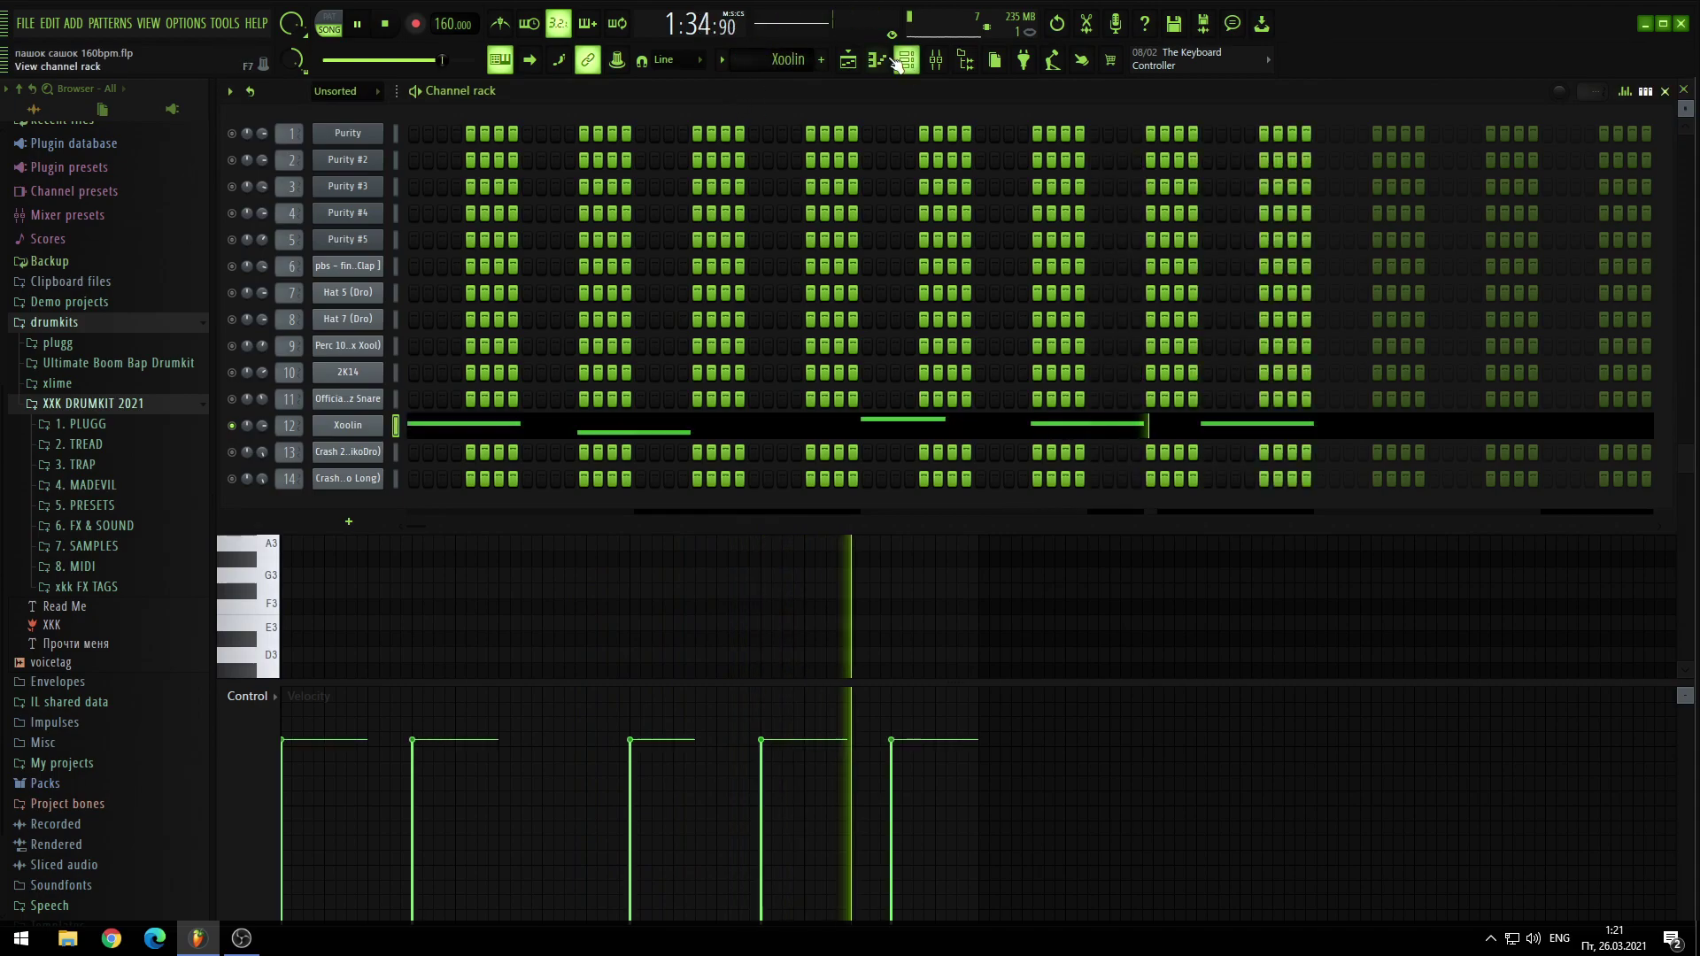
pyautogui.click(894, 60)
# Step: Play the Xoolin 808 pattern from its start in pattern mode and select all of its notes
pyautogui.press('space')
pyautogui.scroll(3, 441, 316)
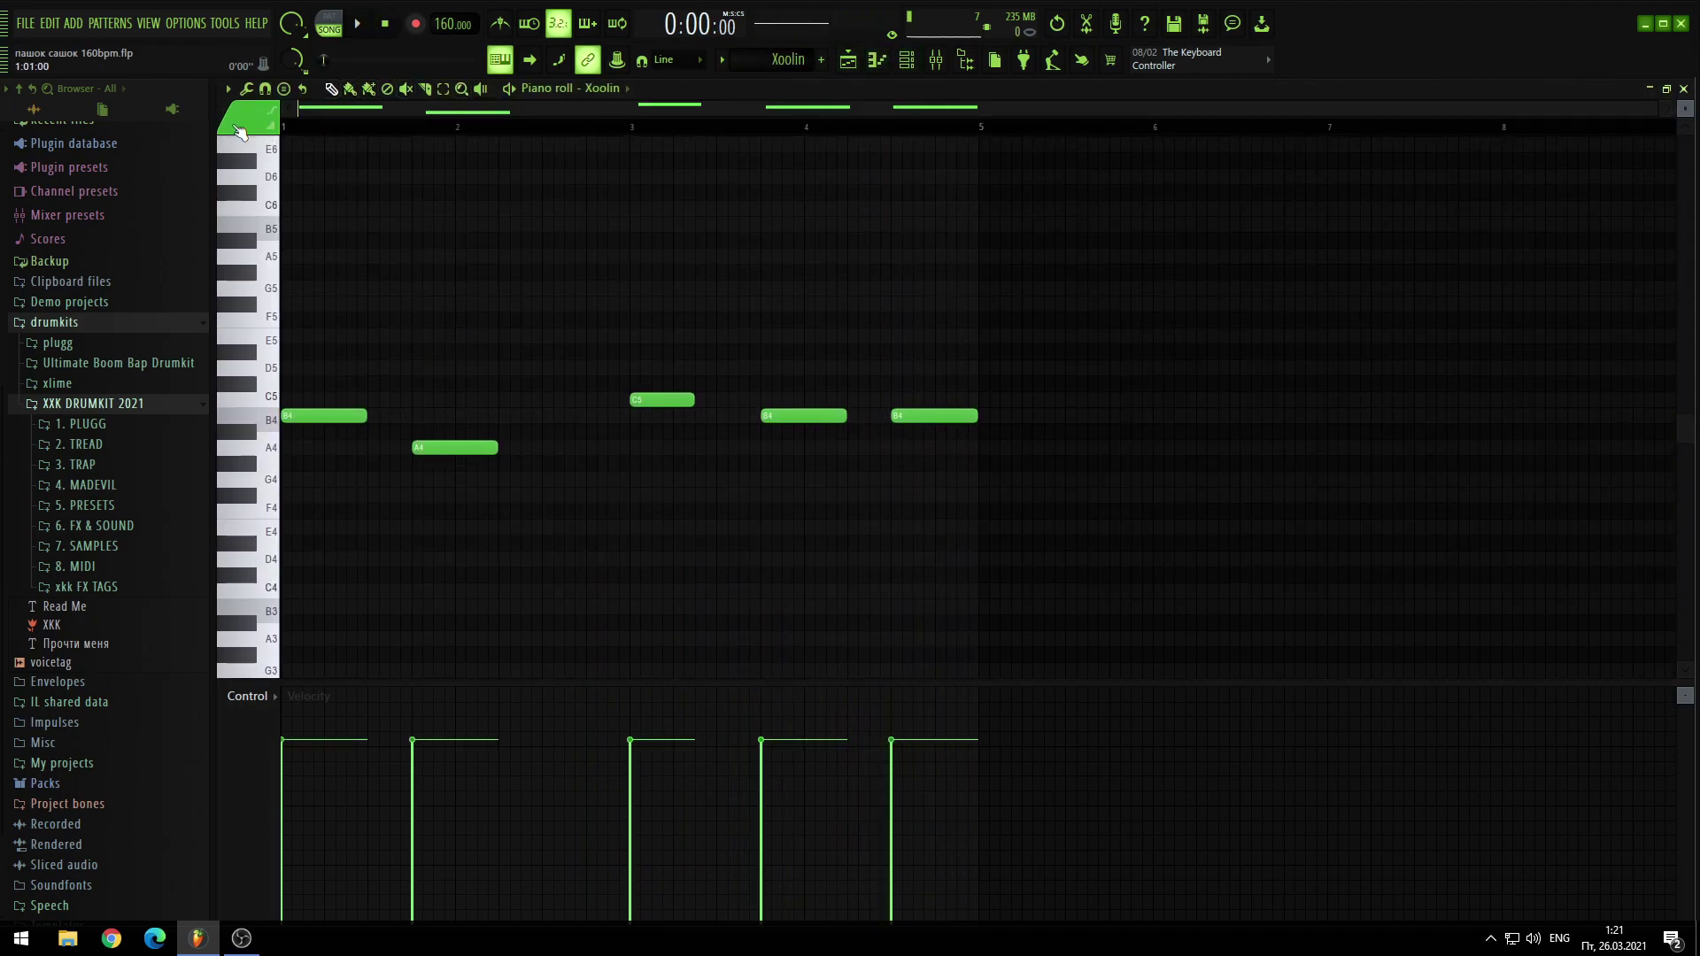
pyautogui.press('space')
pyautogui.scroll(2, 399, 277)
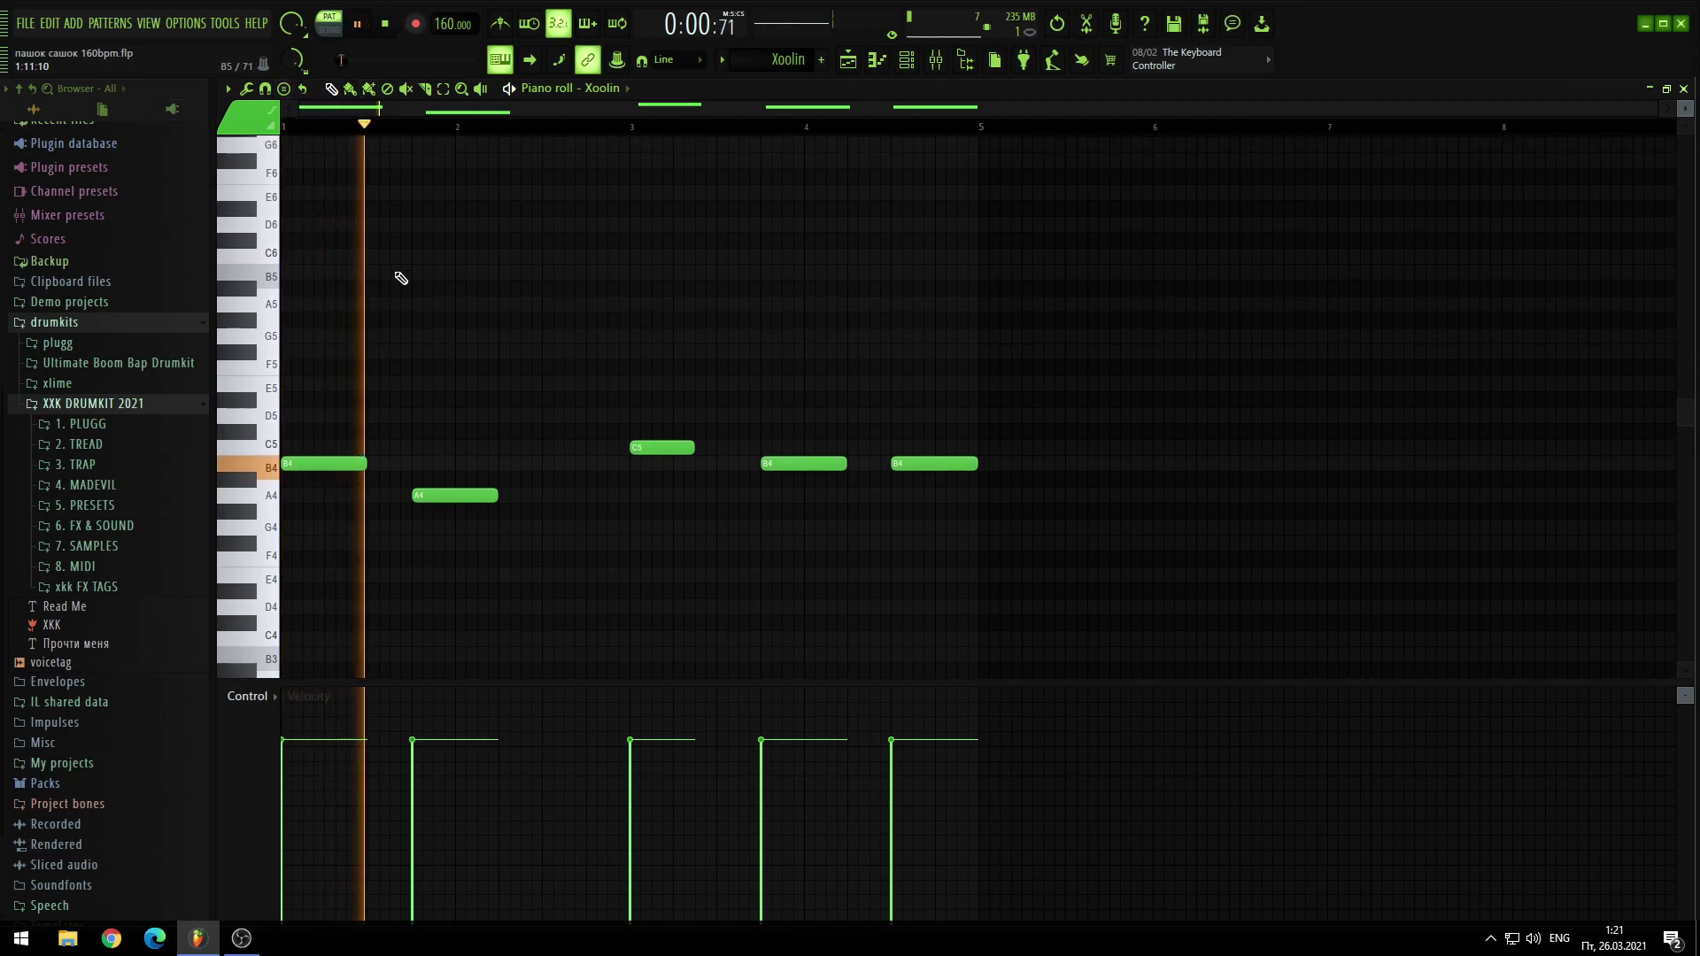
pyautogui.hotkey('ctrl', 'a')
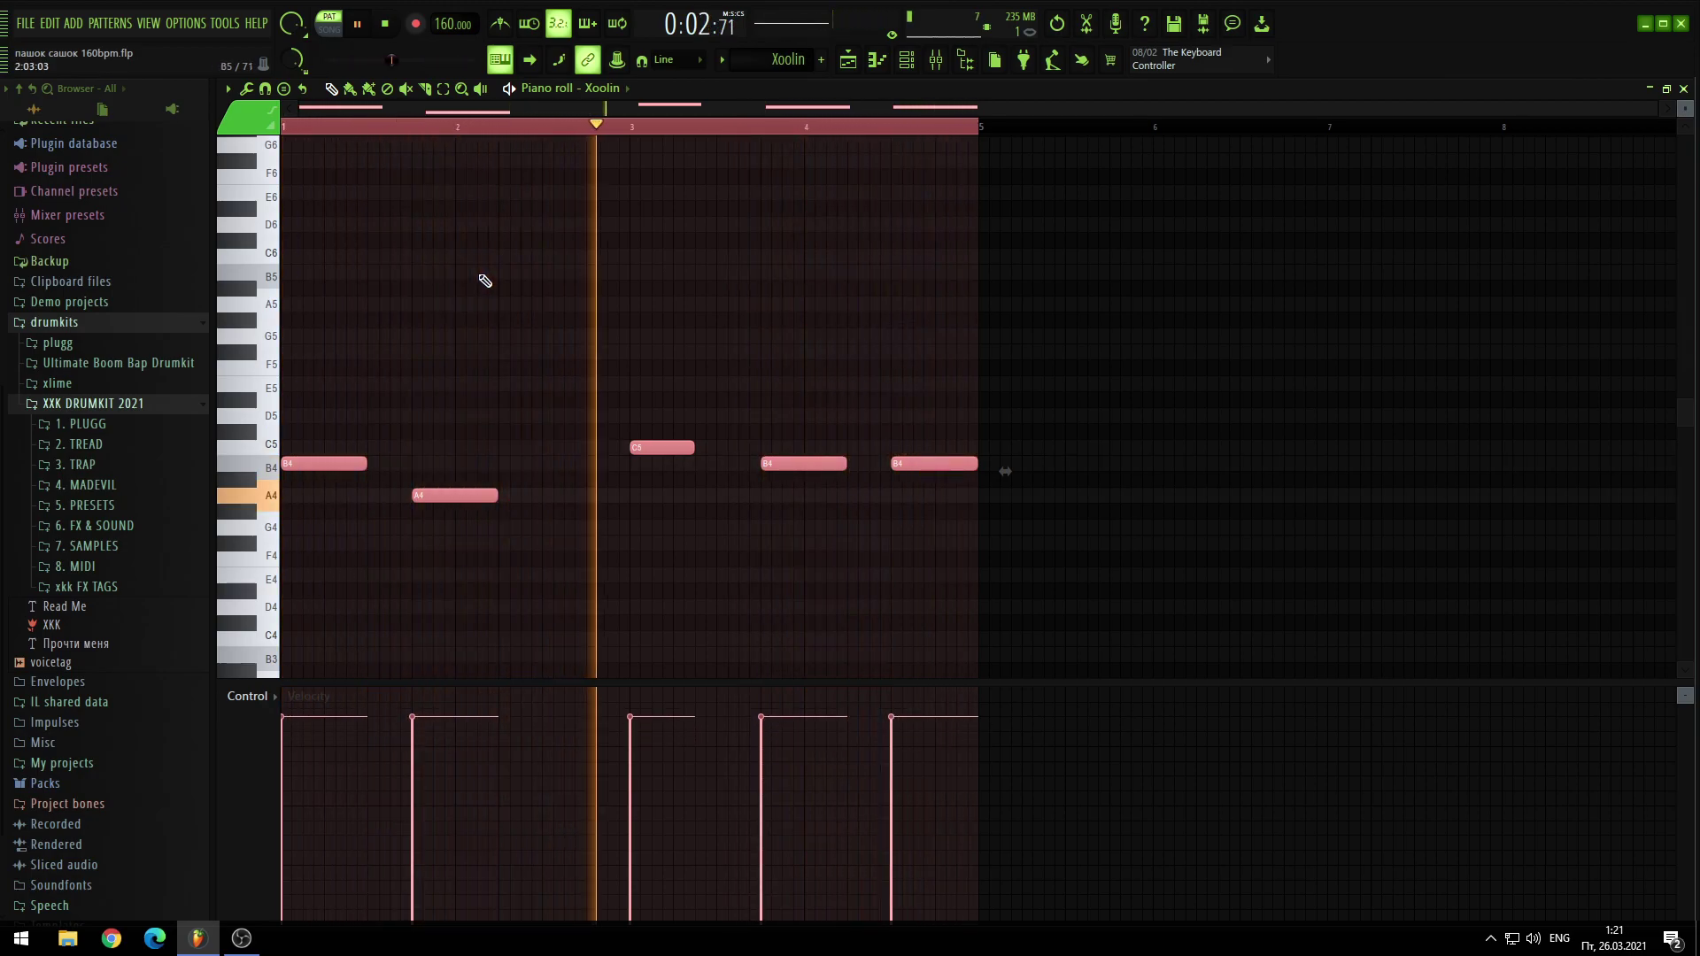
# Step: Compare the MexikoDro 808 mixer insert with and without Fruity Bass Boost and open its Fruity parametric EQ 2
pyautogui.press('F9')
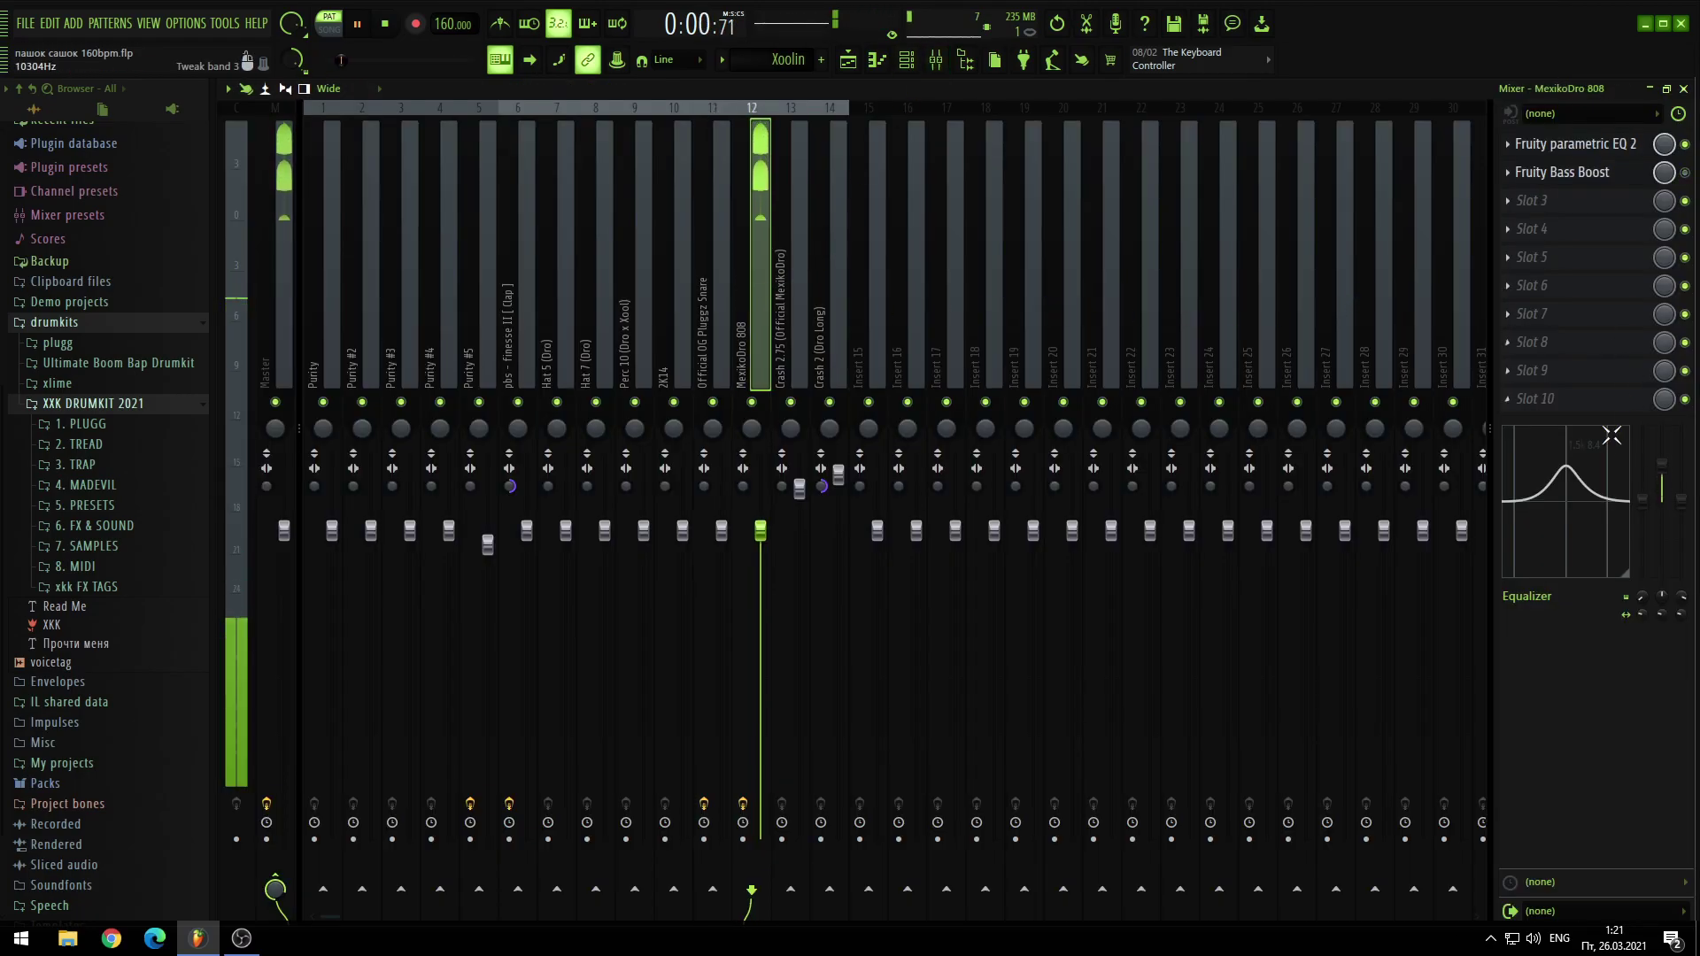
pyautogui.click(1685, 173)
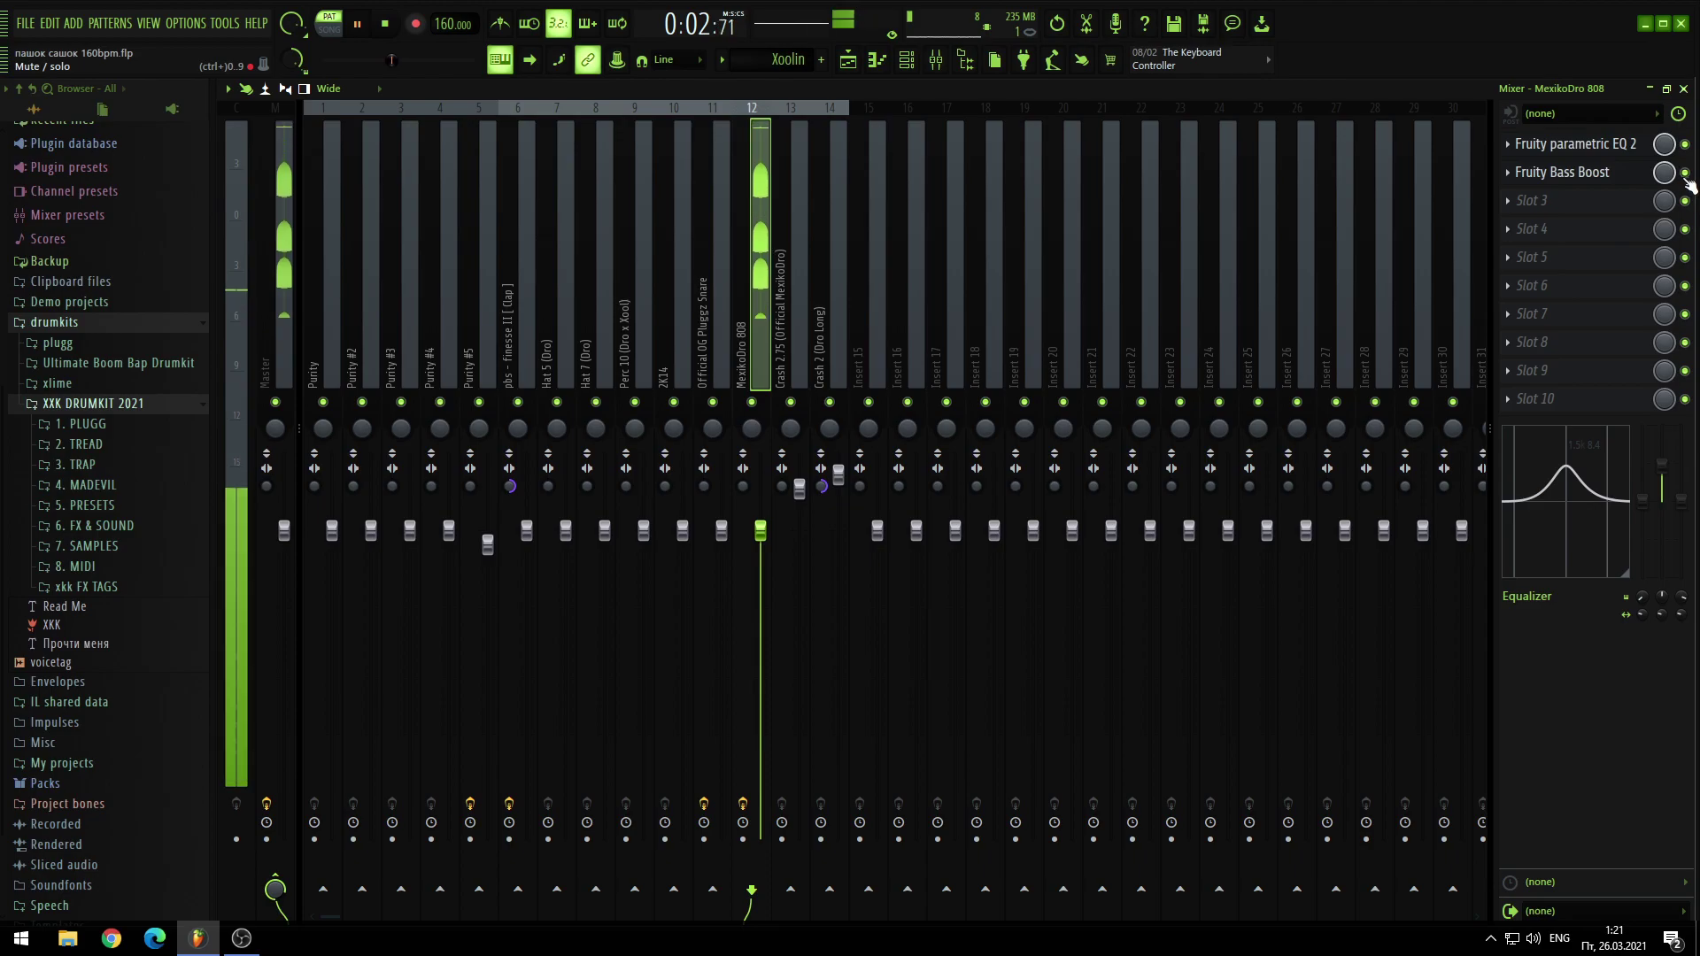
pyautogui.click(1581, 143)
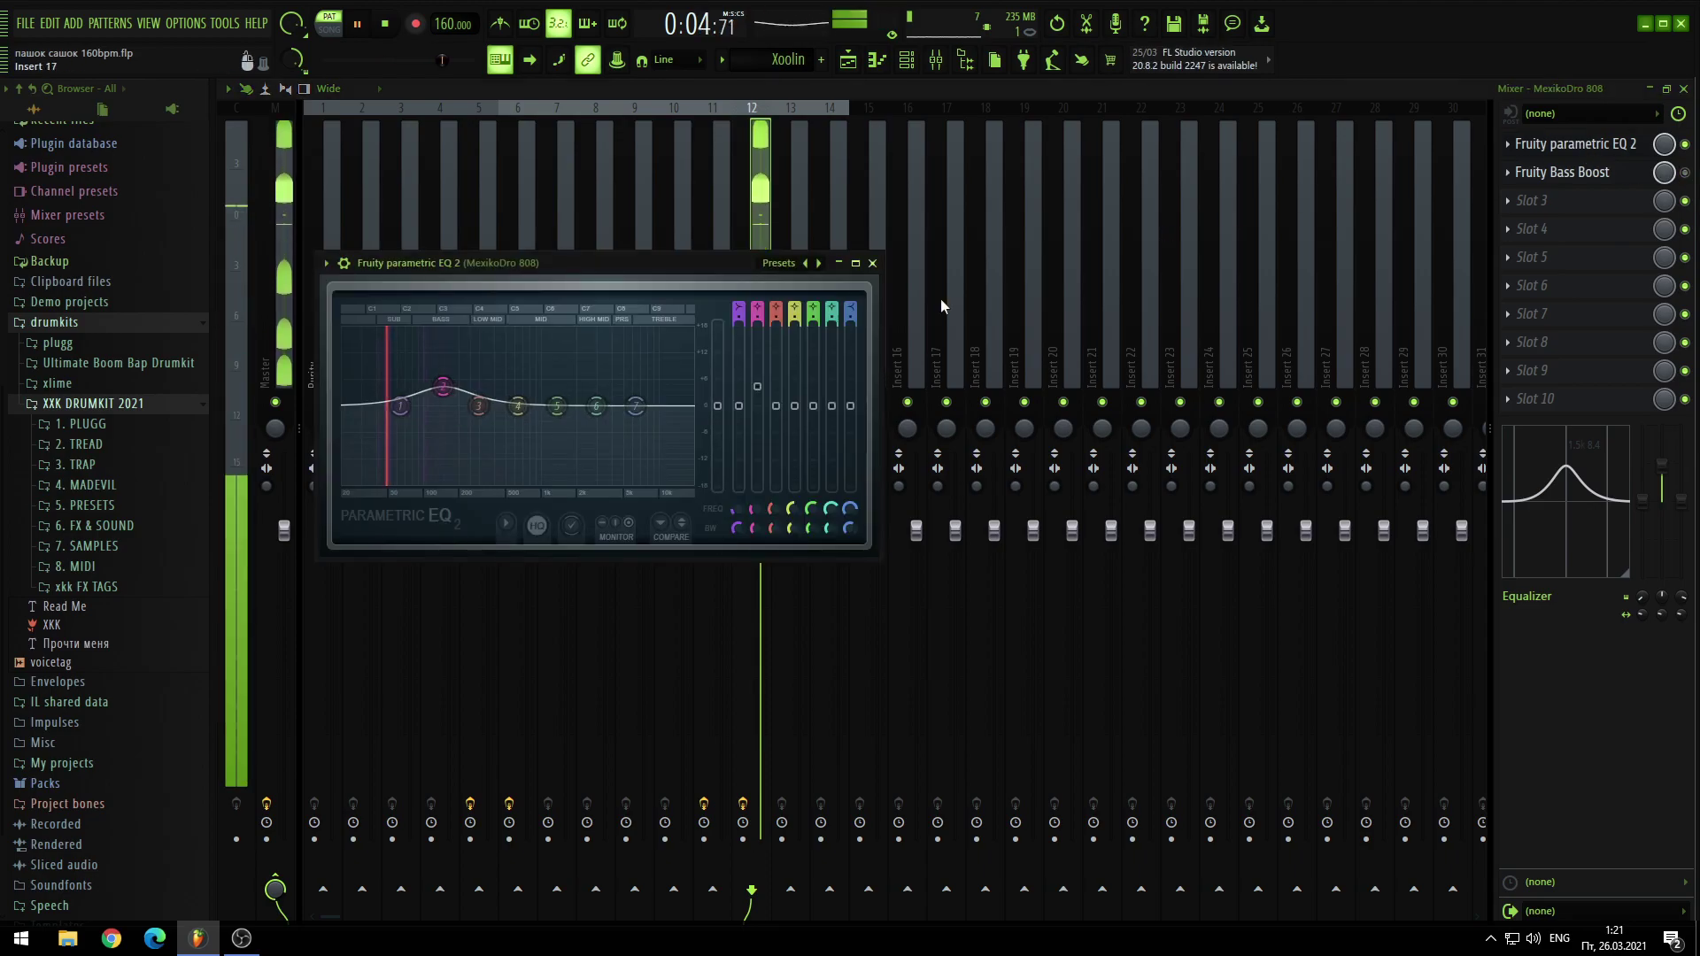
# Step: Delete the Fruity Bass Boost effect from the second slot of the MexikoDro 808 insert
pyautogui.click(1509, 175)
pyautogui.click(1503, 214)
pyautogui.click(936, 527)
# Step: Review the Fruity parametric EQ 2 curve on the MexikoDro 808 insert, and close the effect and the mixer
pyautogui.click(1581, 146)
pyautogui.moveTo(609, 263); pyautogui.dragTo(818, 257)
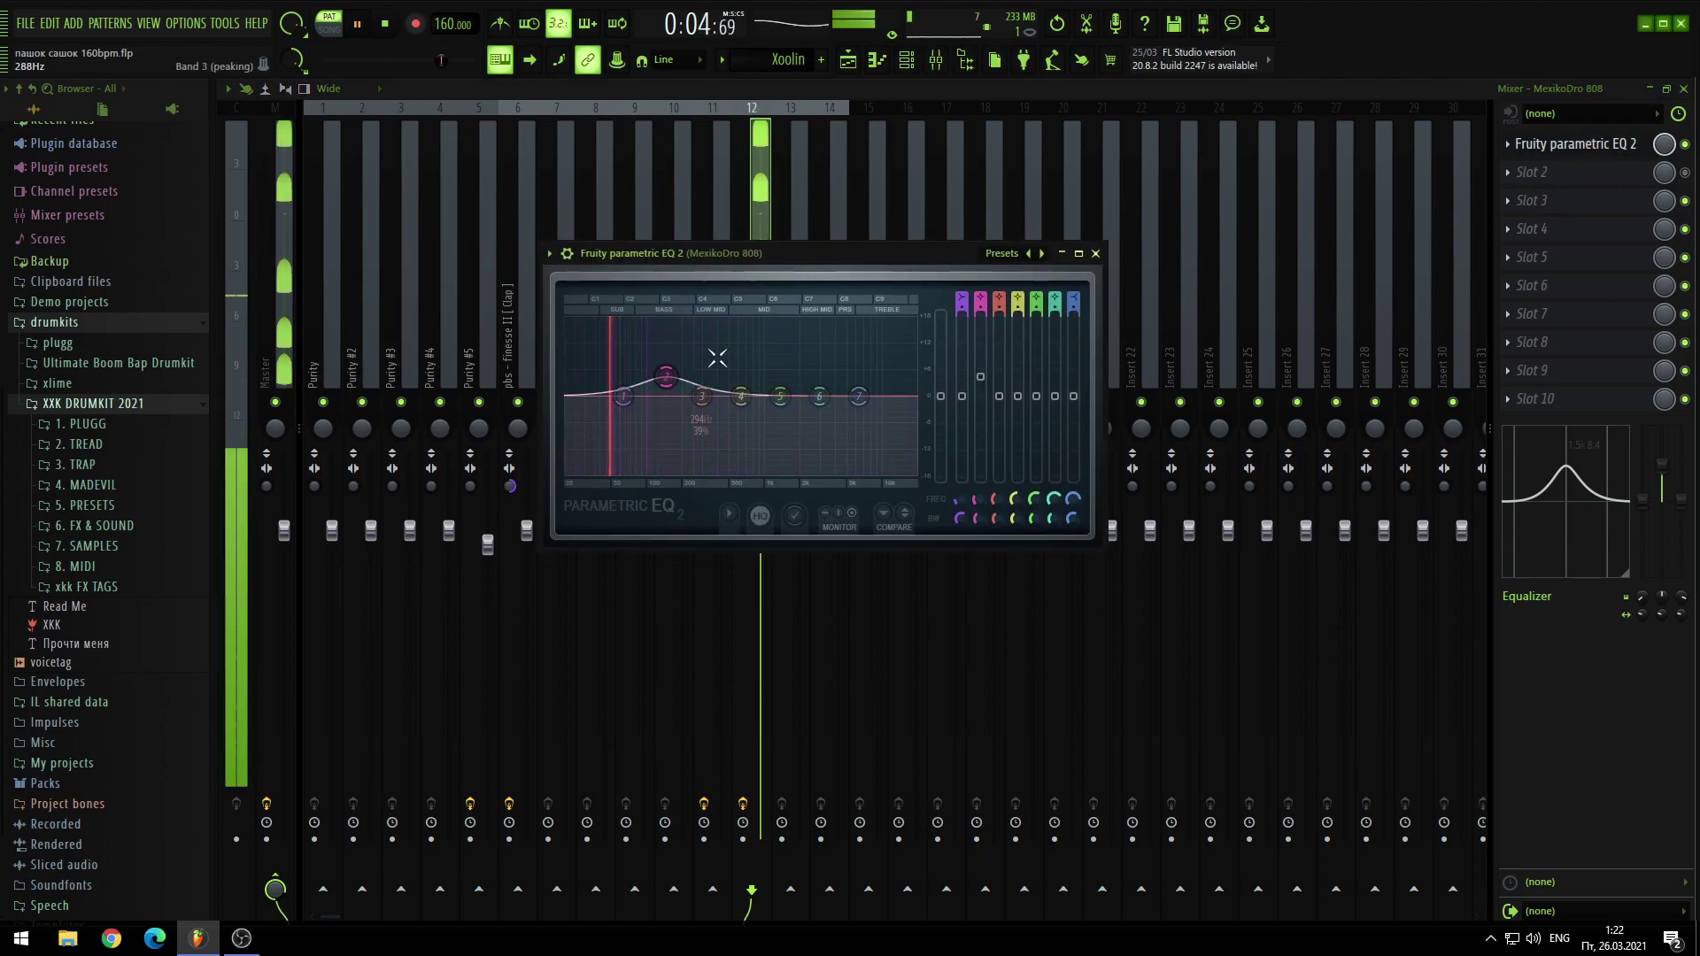
pyautogui.click(1095, 253)
pyautogui.click(935, 59)
# Step: Solo the Crash 2.75 channel in the channel rack and browse to the crash patterns
pyautogui.click(906, 59)
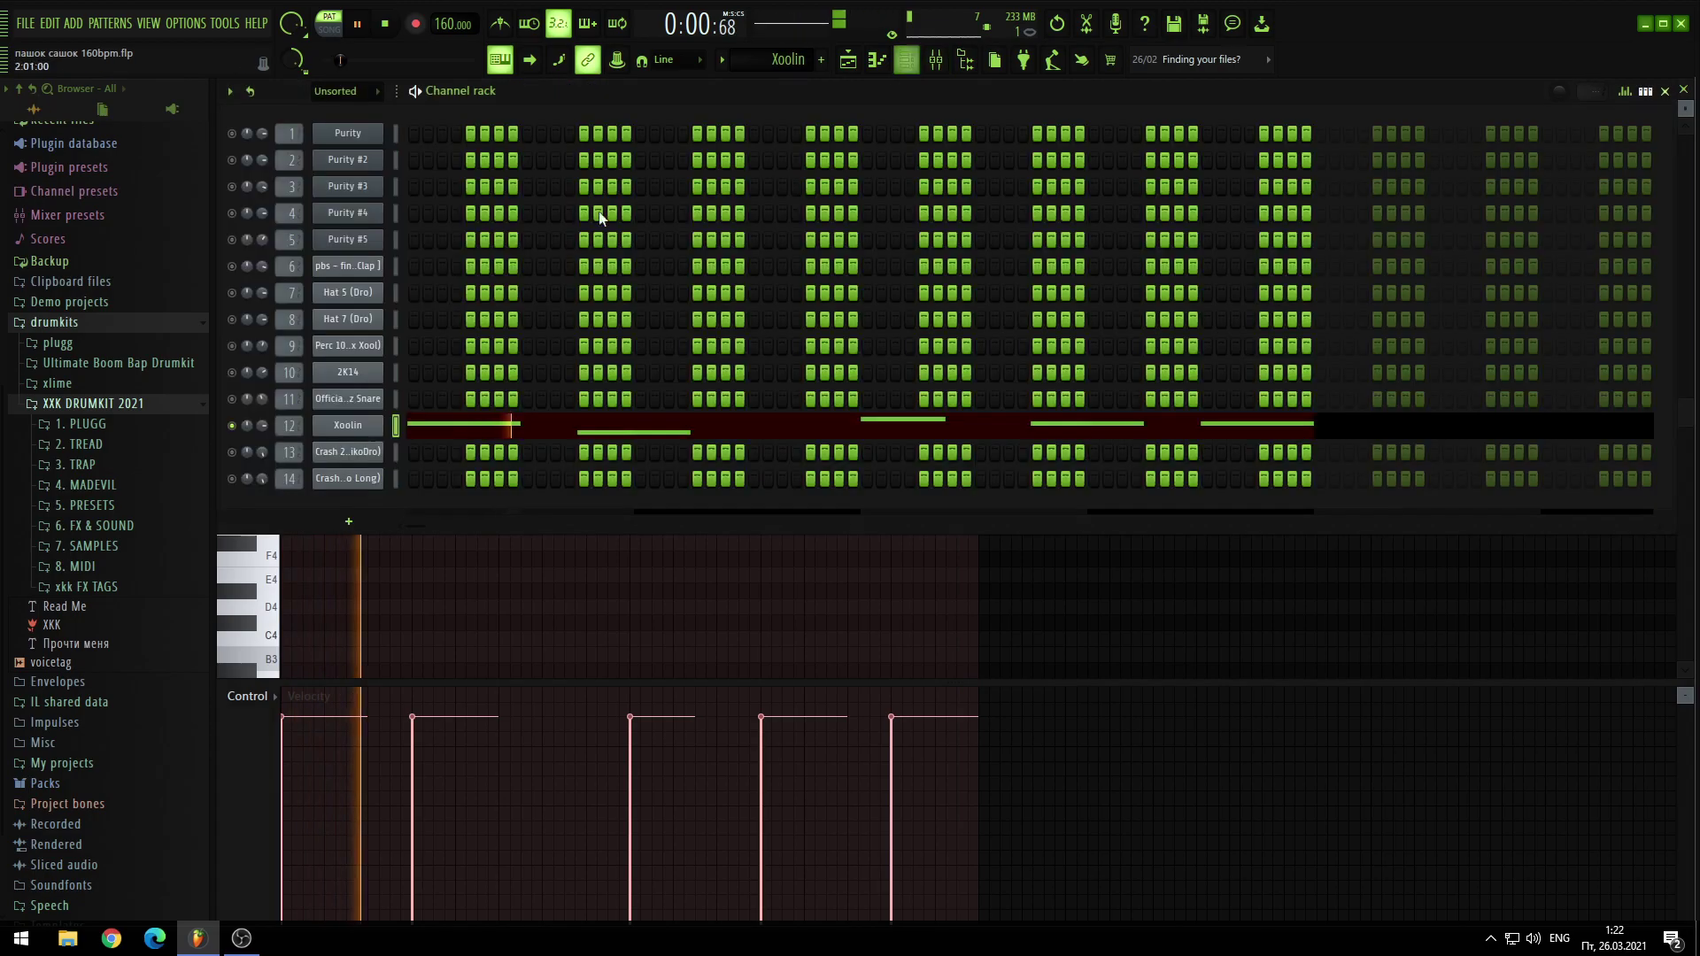
pyautogui.rightClick(232, 454)
pyautogui.click(392, 453)
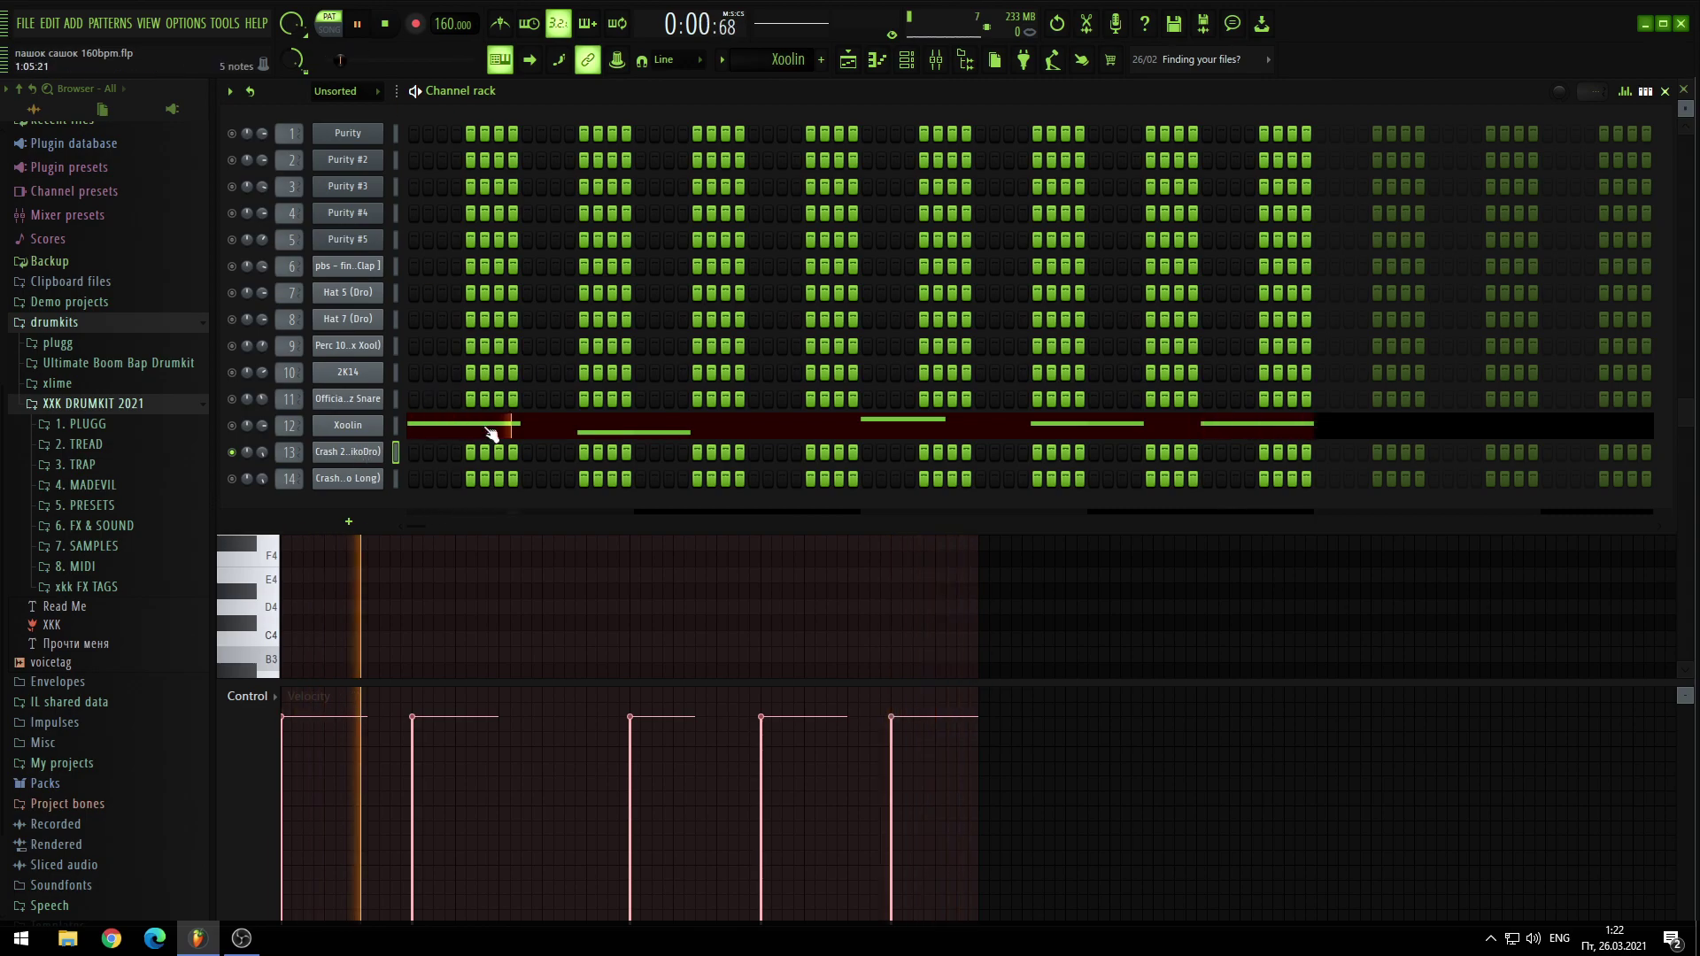
pyautogui.scroll(-2, 771, 65)
pyautogui.scroll(1, 772, 61)
# Step: Switch to the Crash 2 (Dro Long) pattern and show its notes in the piano roll
pyautogui.click(877, 60)
pyautogui.click(906, 60)
pyautogui.click(877, 60)
pyautogui.click(878, 60)
pyautogui.scroll(-3, 567, 496)
pyautogui.doubleClick(524, 523)
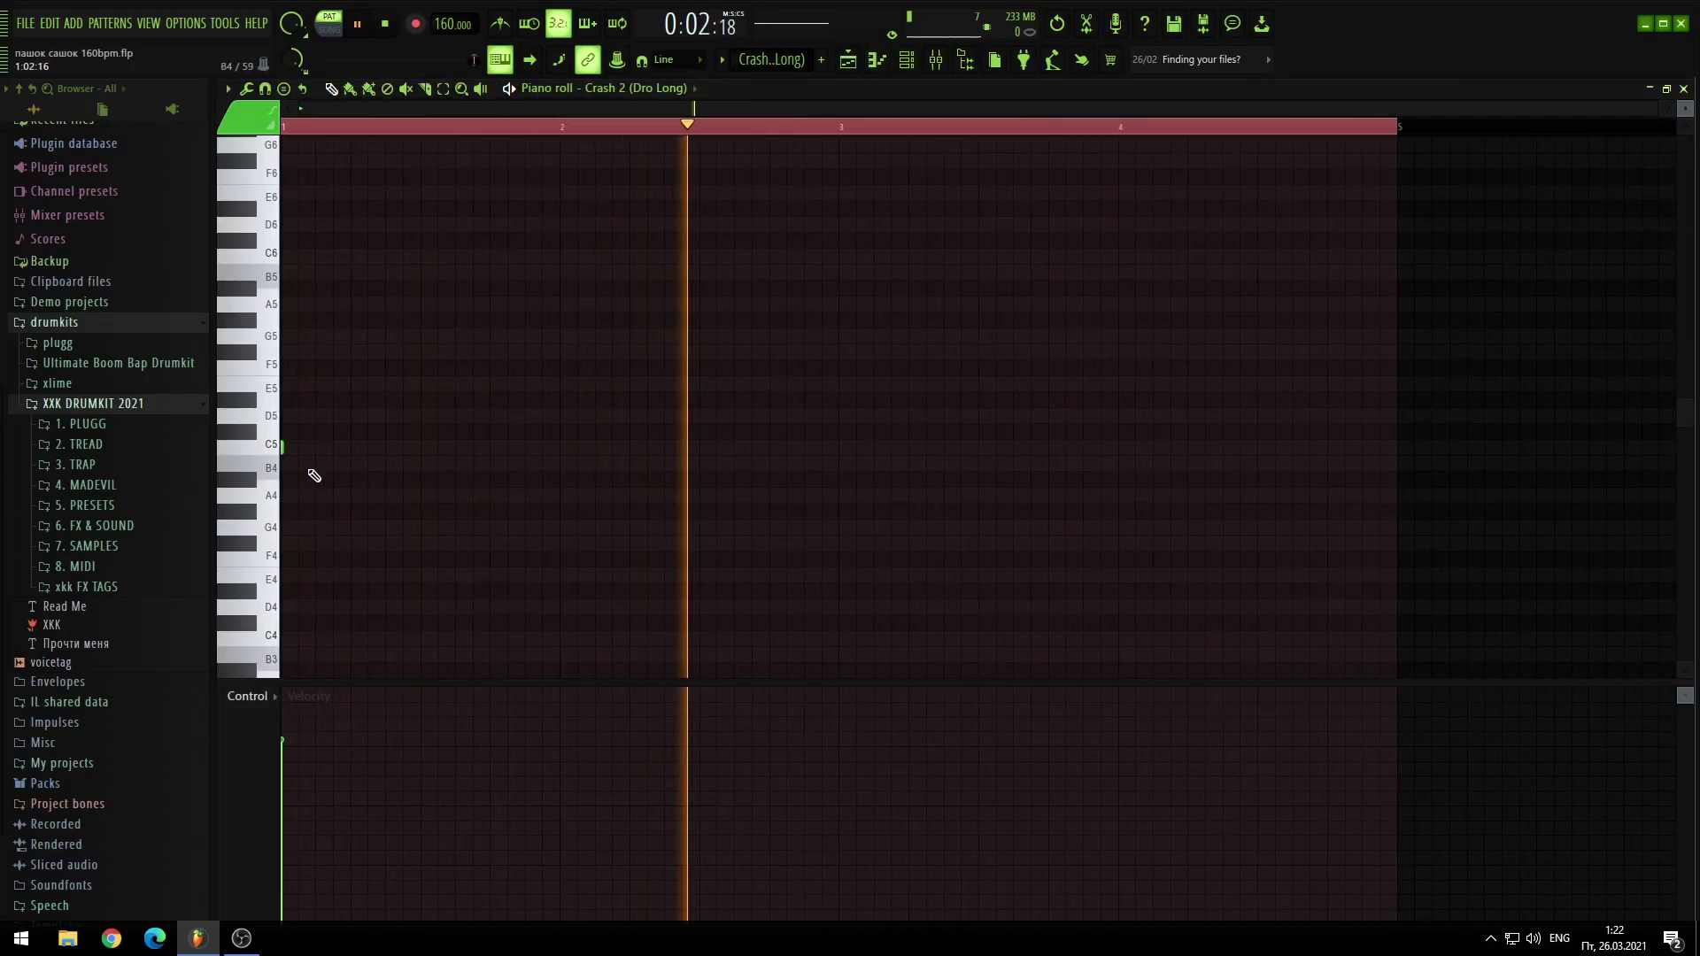
# Step: Delete the Crash 2.75 channel from the channel rack
pyautogui.press('F6')
pyautogui.rightClick(386, 456)
pyautogui.click(549, 625)
pyautogui.click(933, 530)
# Step: Check the sampler settings and pitch of the Crash 2 (Dro Long) channel and close them
pyautogui.click(363, 456)
pyautogui.press('Escape')
pyautogui.click(359, 454)
pyautogui.press('Escape')
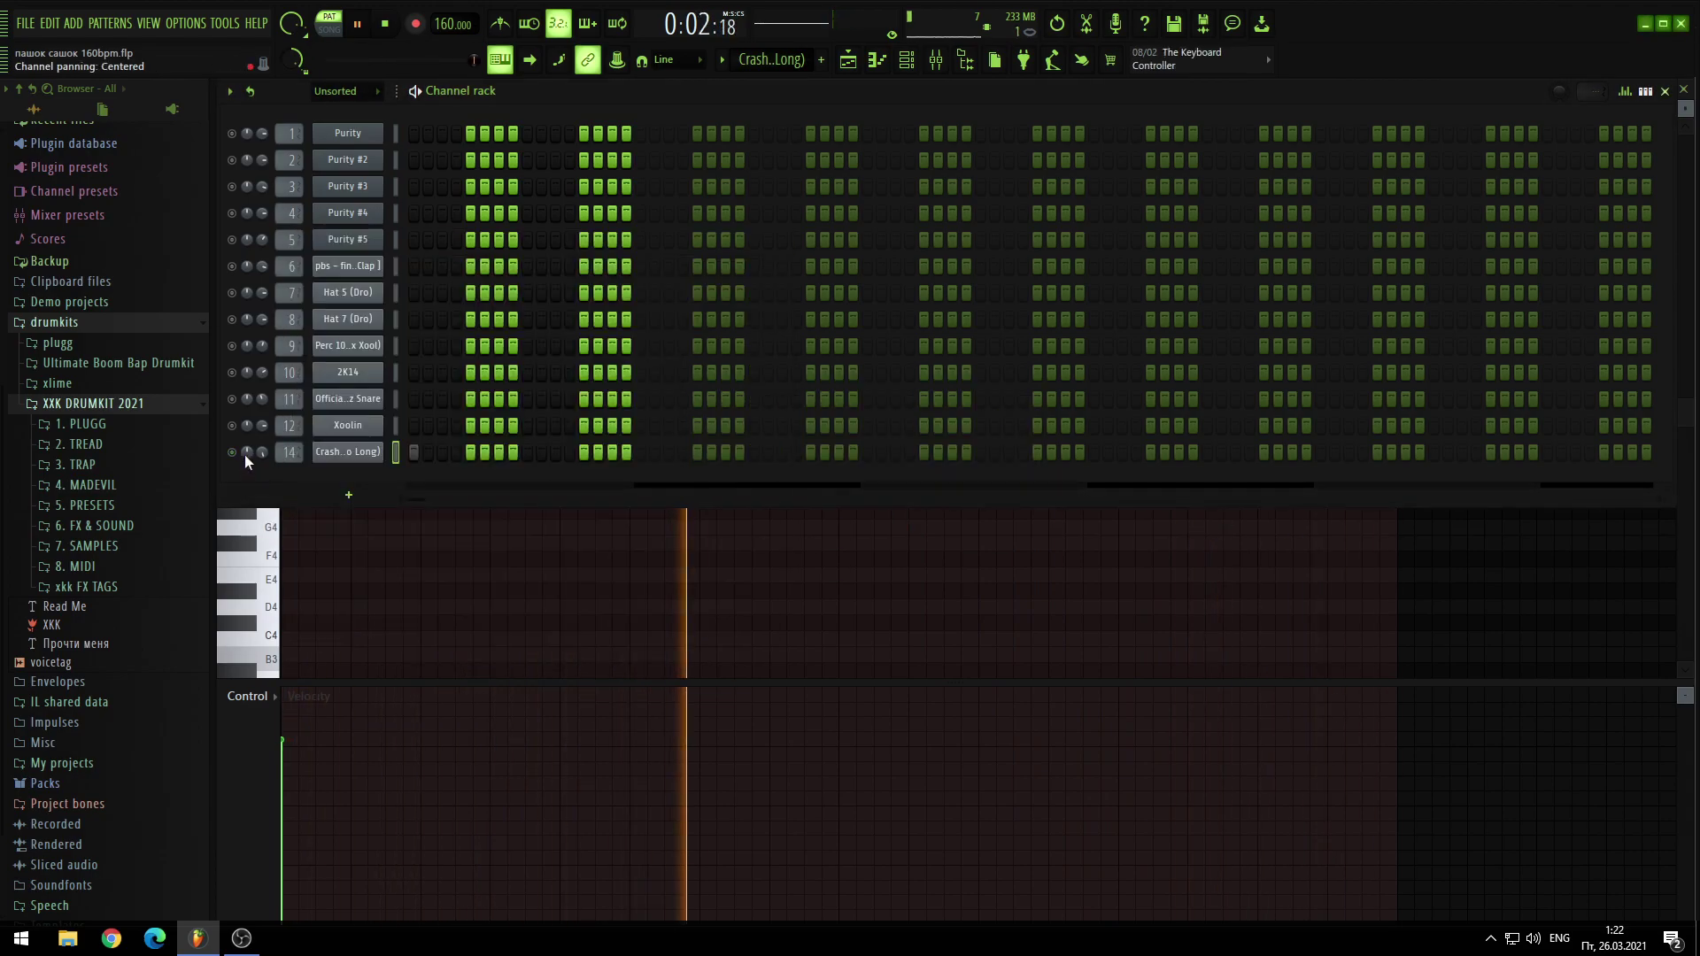
pyautogui.click(367, 452)
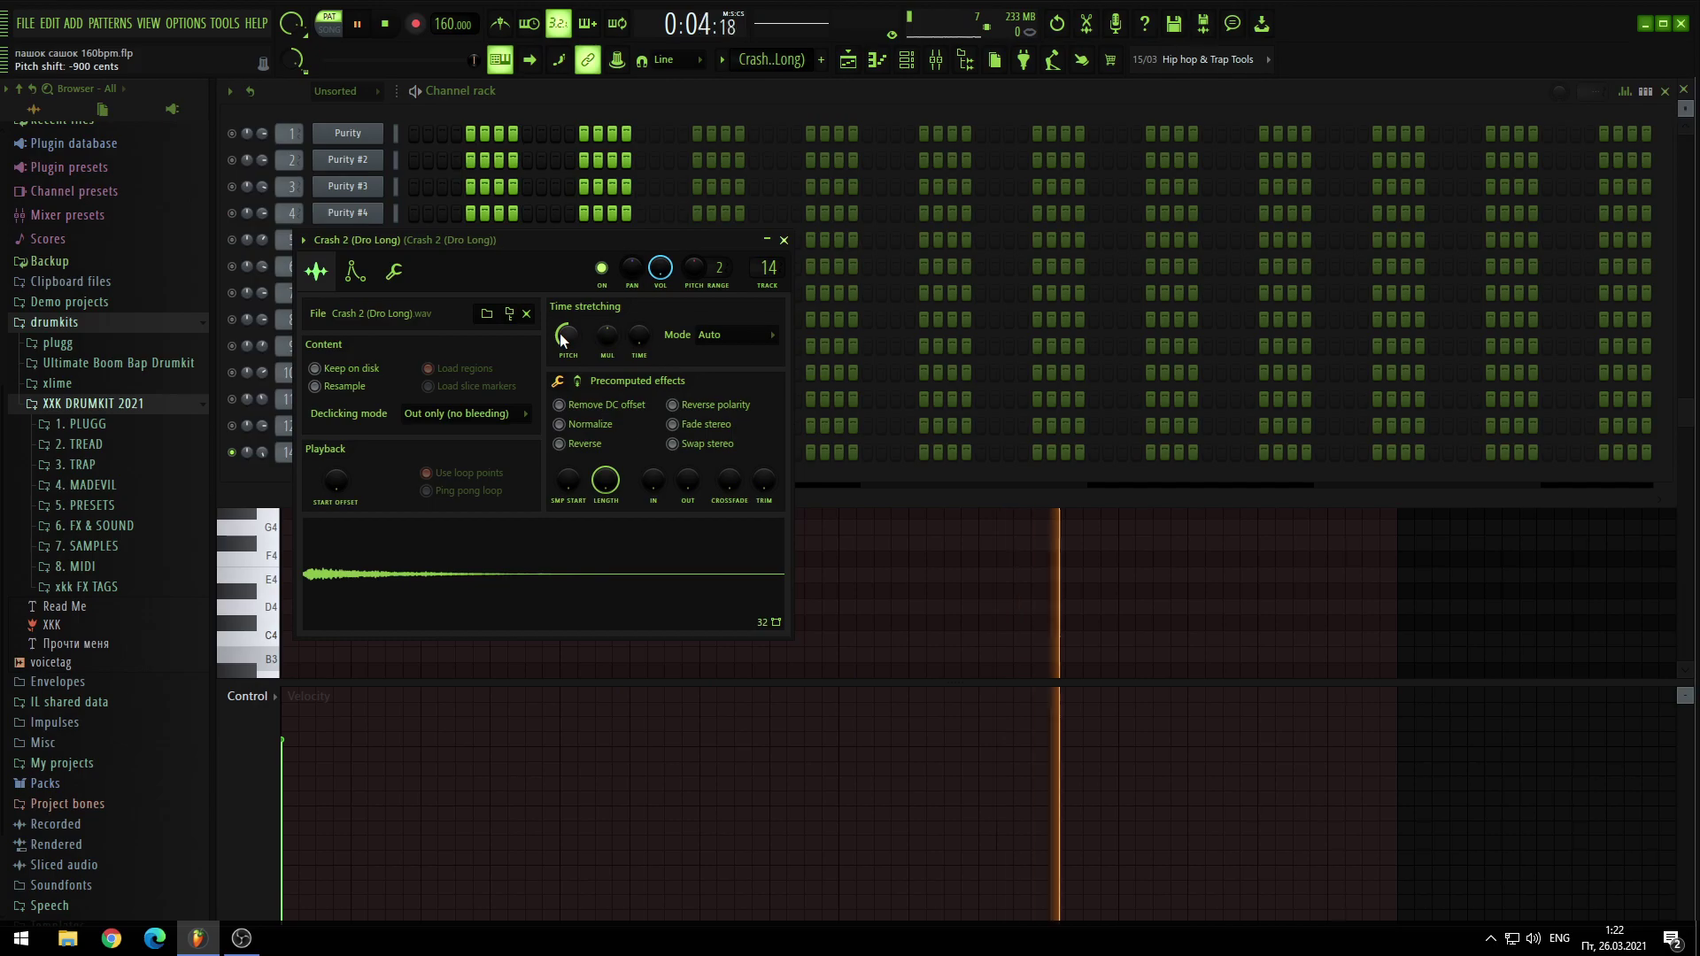
pyautogui.click(787, 246)
# Step: Check the Crash 2 (Dro Long) and Crash 2.75 mixer inserts for effects and close the mixer
pyautogui.press('F9')
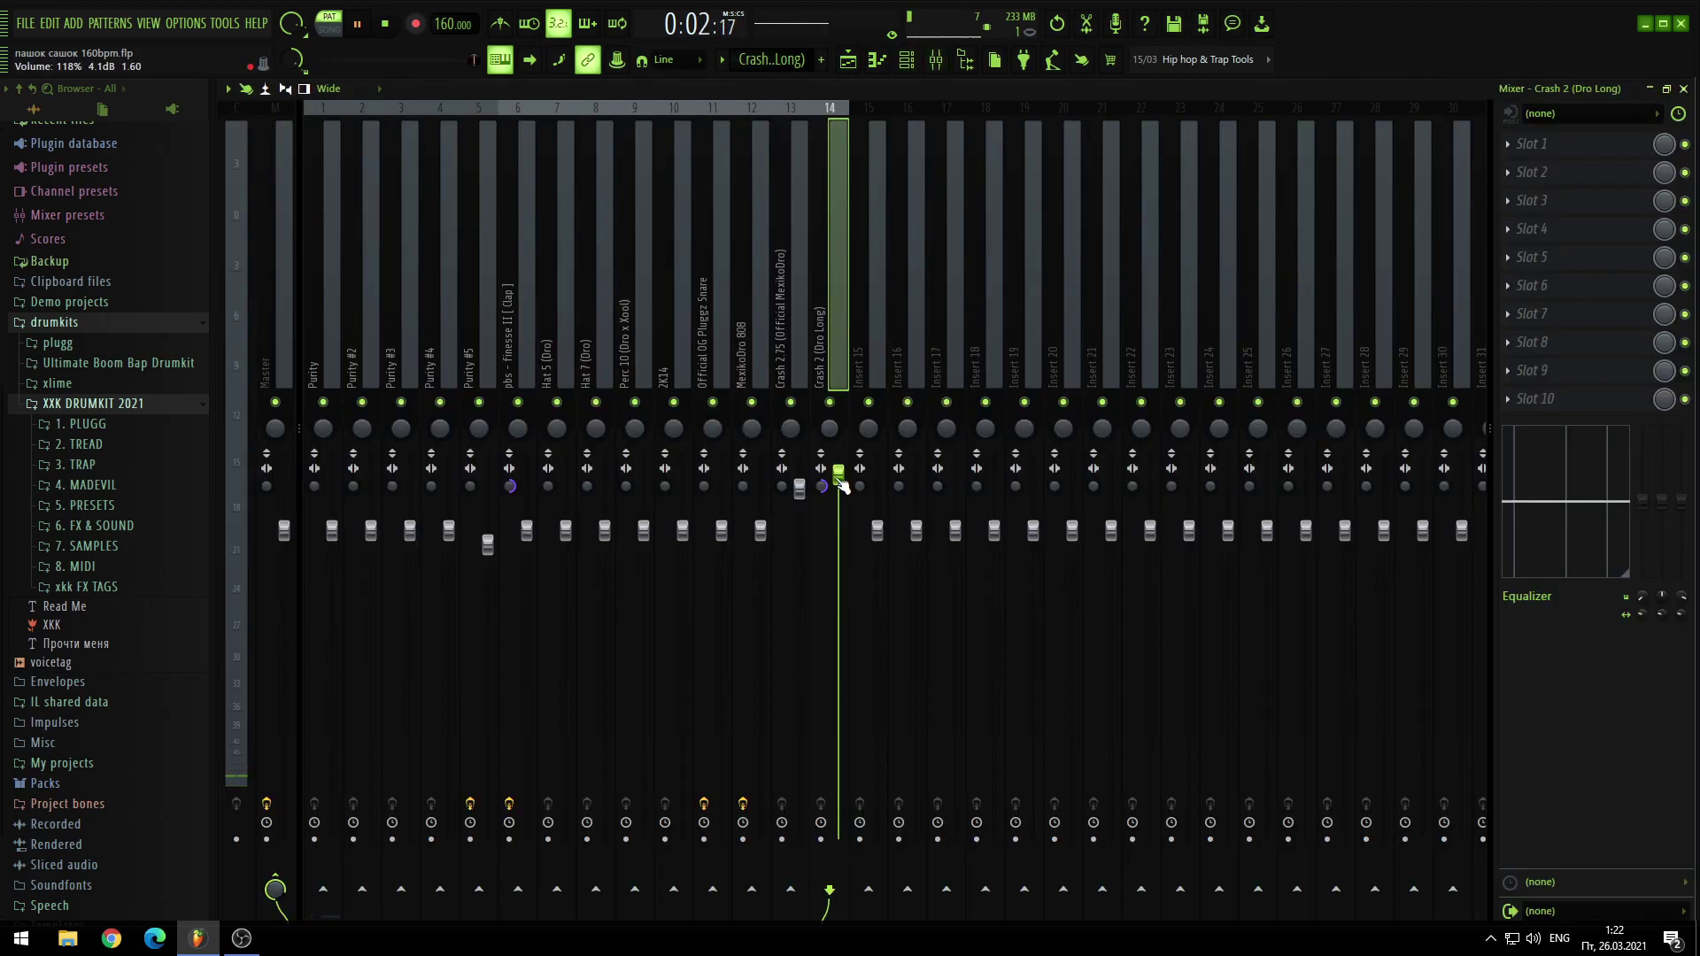
pyautogui.click(790, 338)
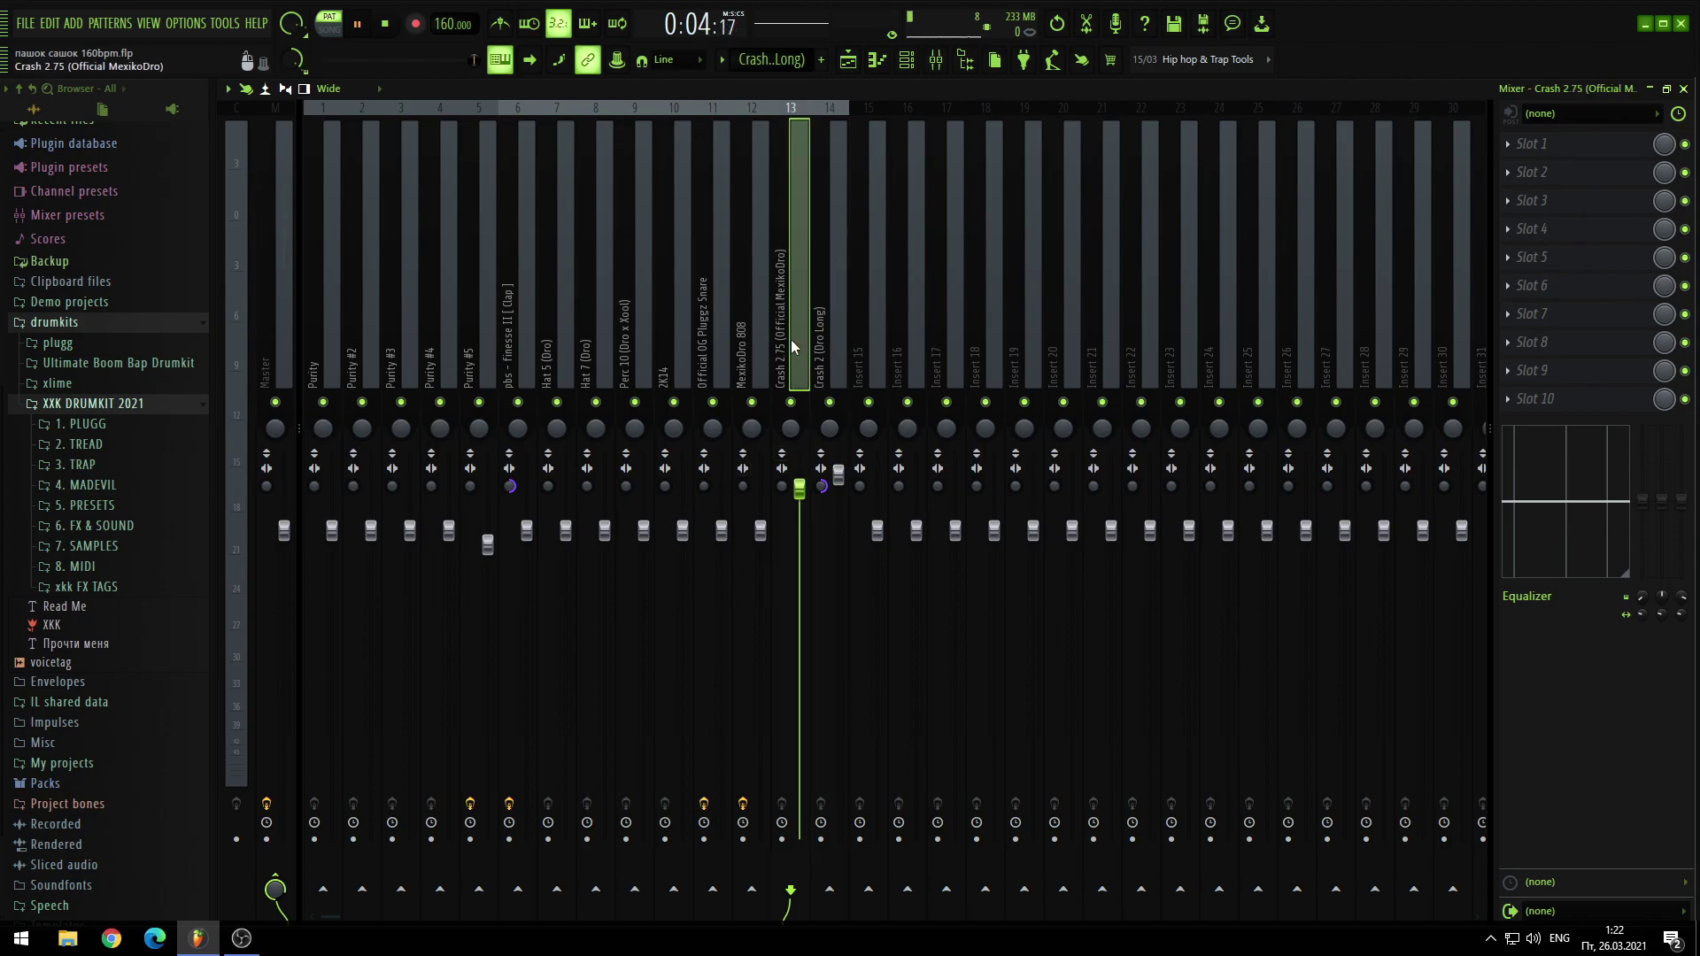
pyautogui.click(890, 64)
pyautogui.click(886, 69)
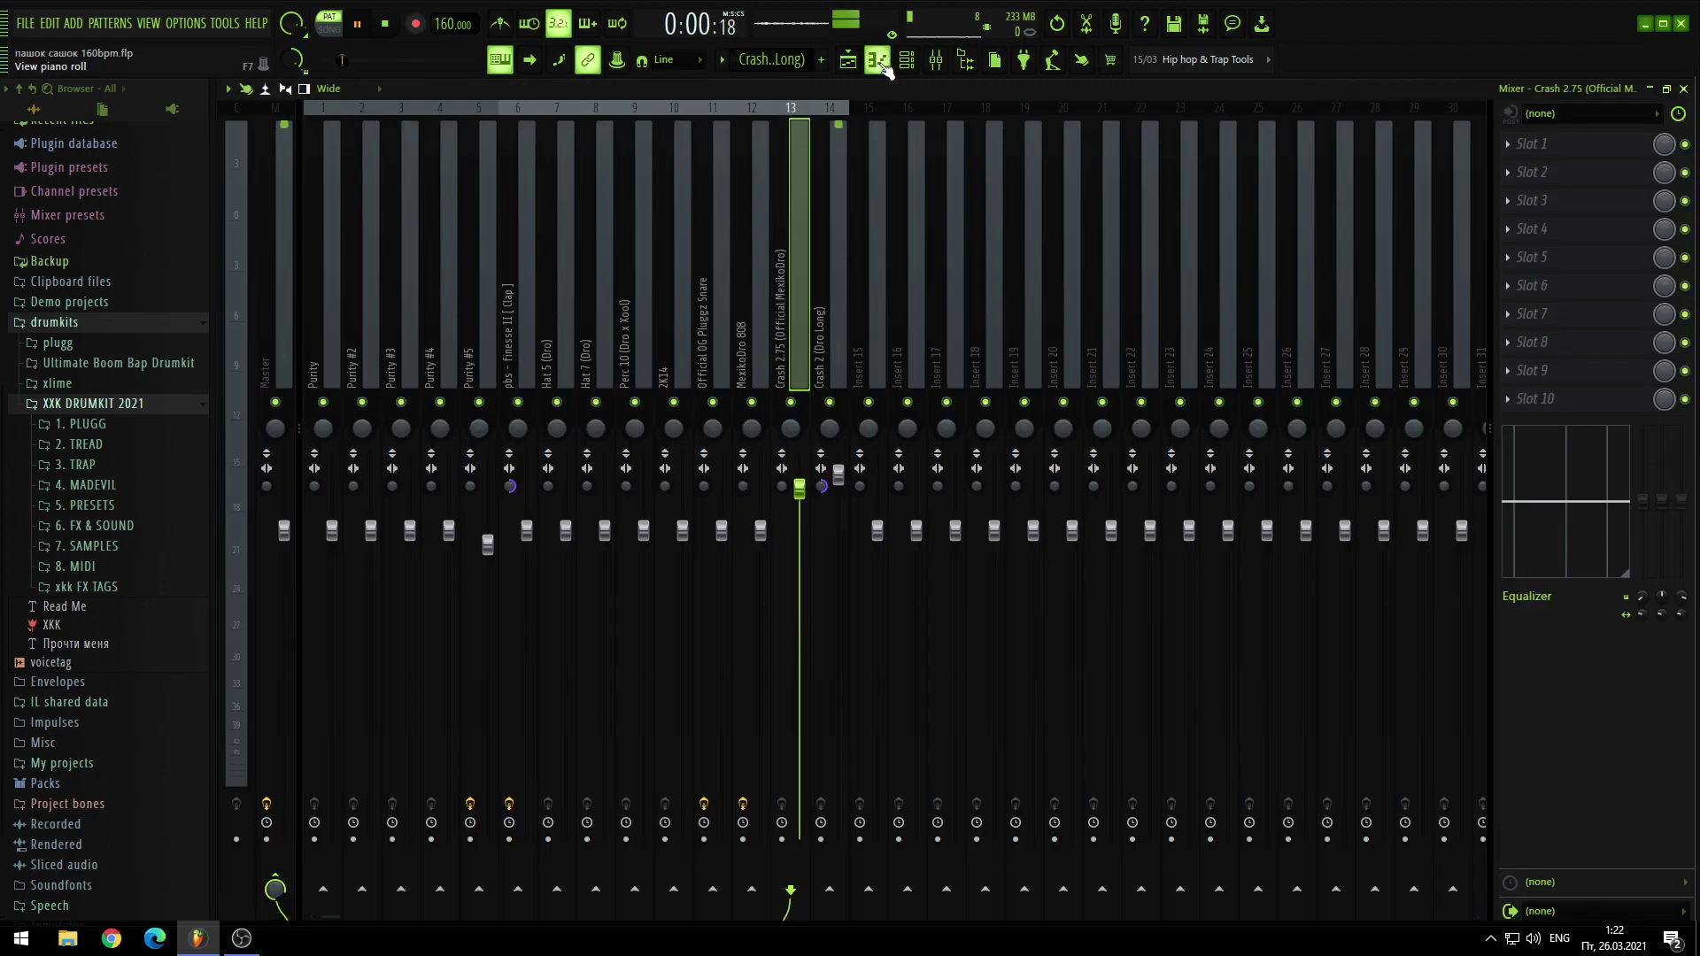
pyautogui.click(896, 69)
pyautogui.click(936, 63)
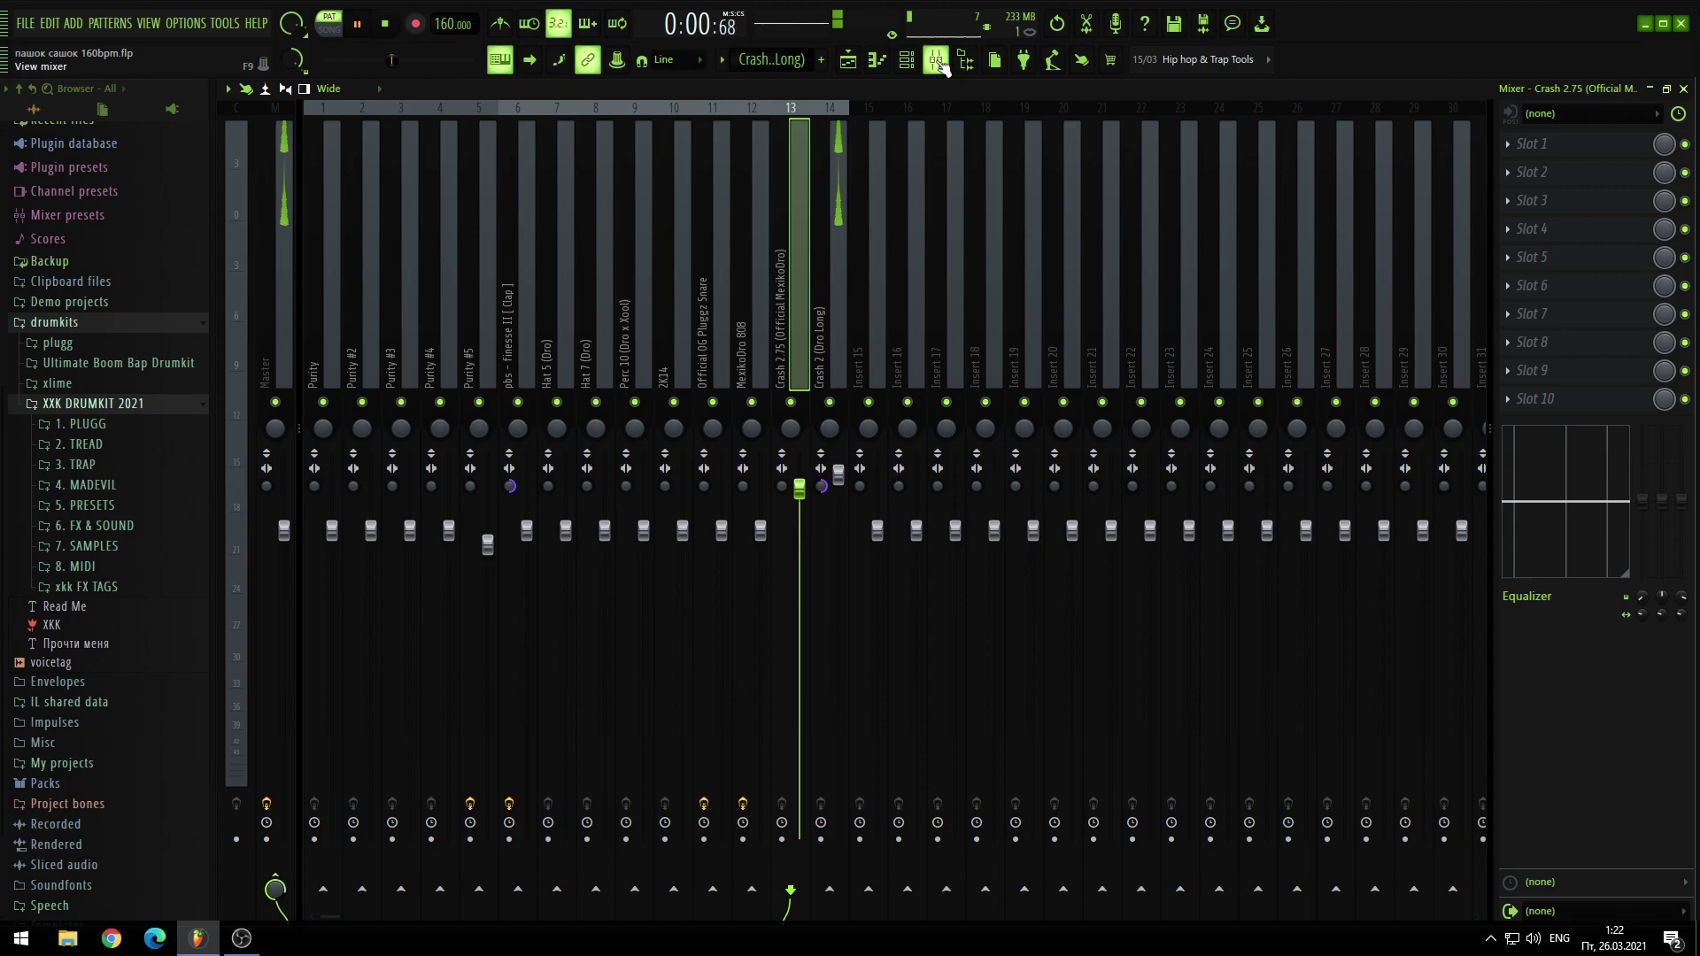
pyautogui.click(938, 62)
# Step: Return to the playlist arrangement and toggle the solo of Track 13 with the crash clips
pyautogui.click(880, 66)
pyautogui.click(906, 68)
pyautogui.rightClick(445, 524)
pyautogui.keyDown('ctrl'); pyautogui.click(443, 523); pyautogui.keyUp('ctrl')
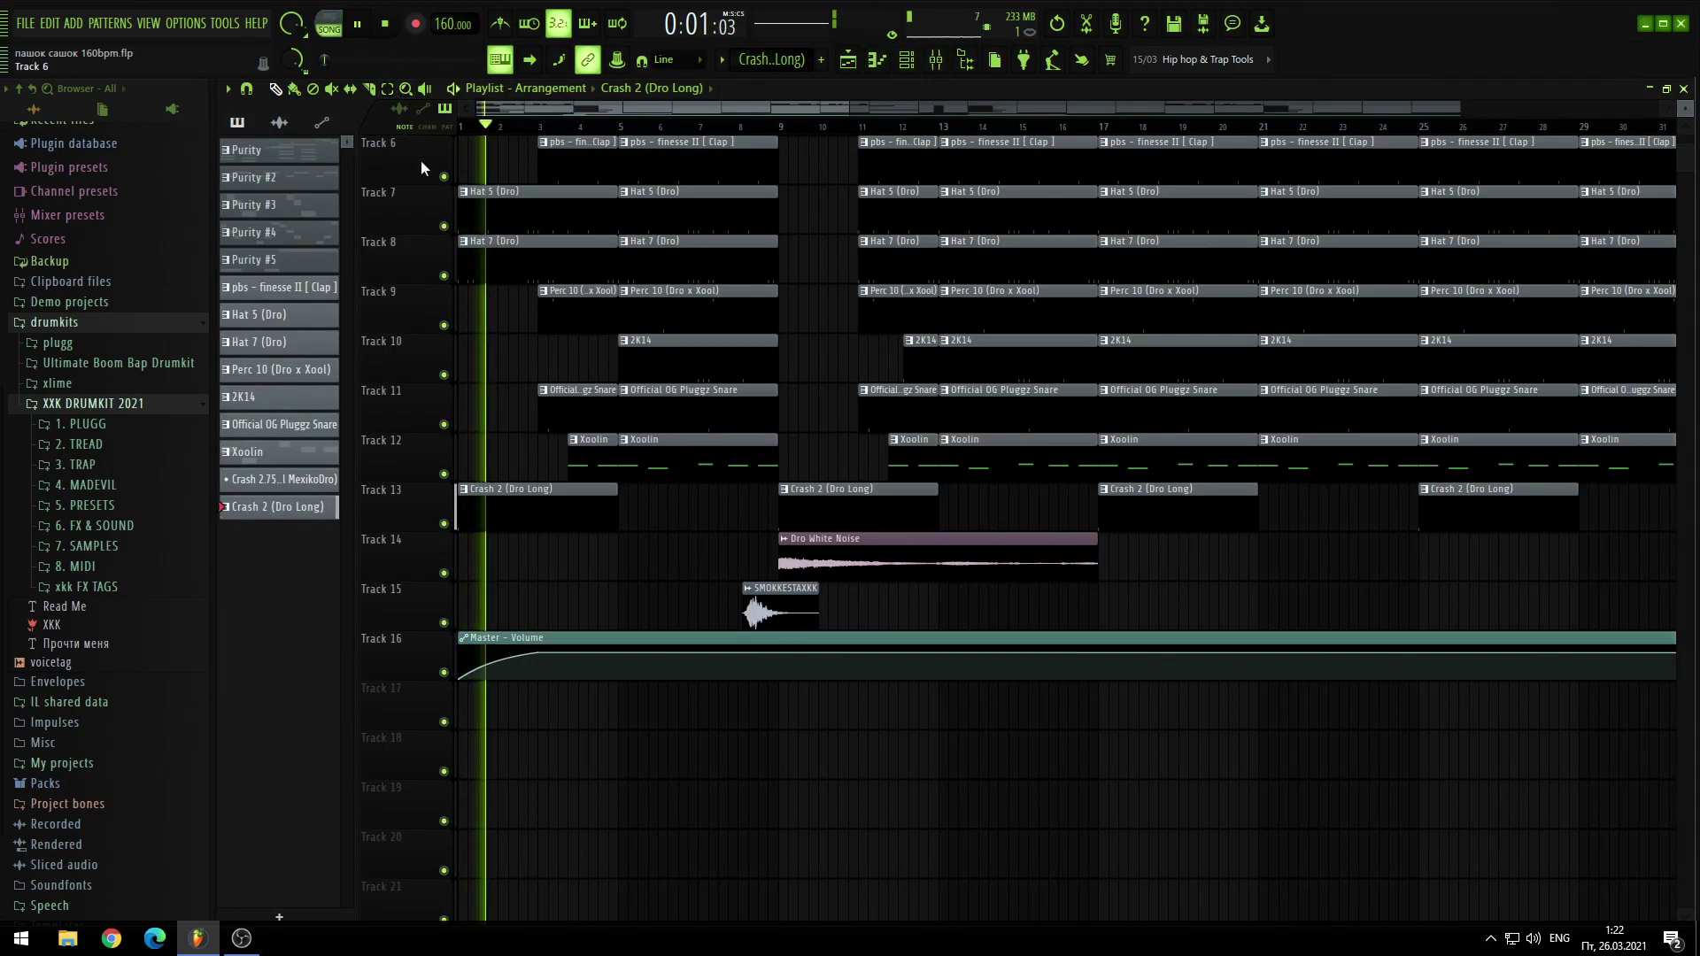
# Step: Solo melody Tracks 1 to 5 in the playlist and play the arrangement from about bar 8
pyautogui.press('F6')
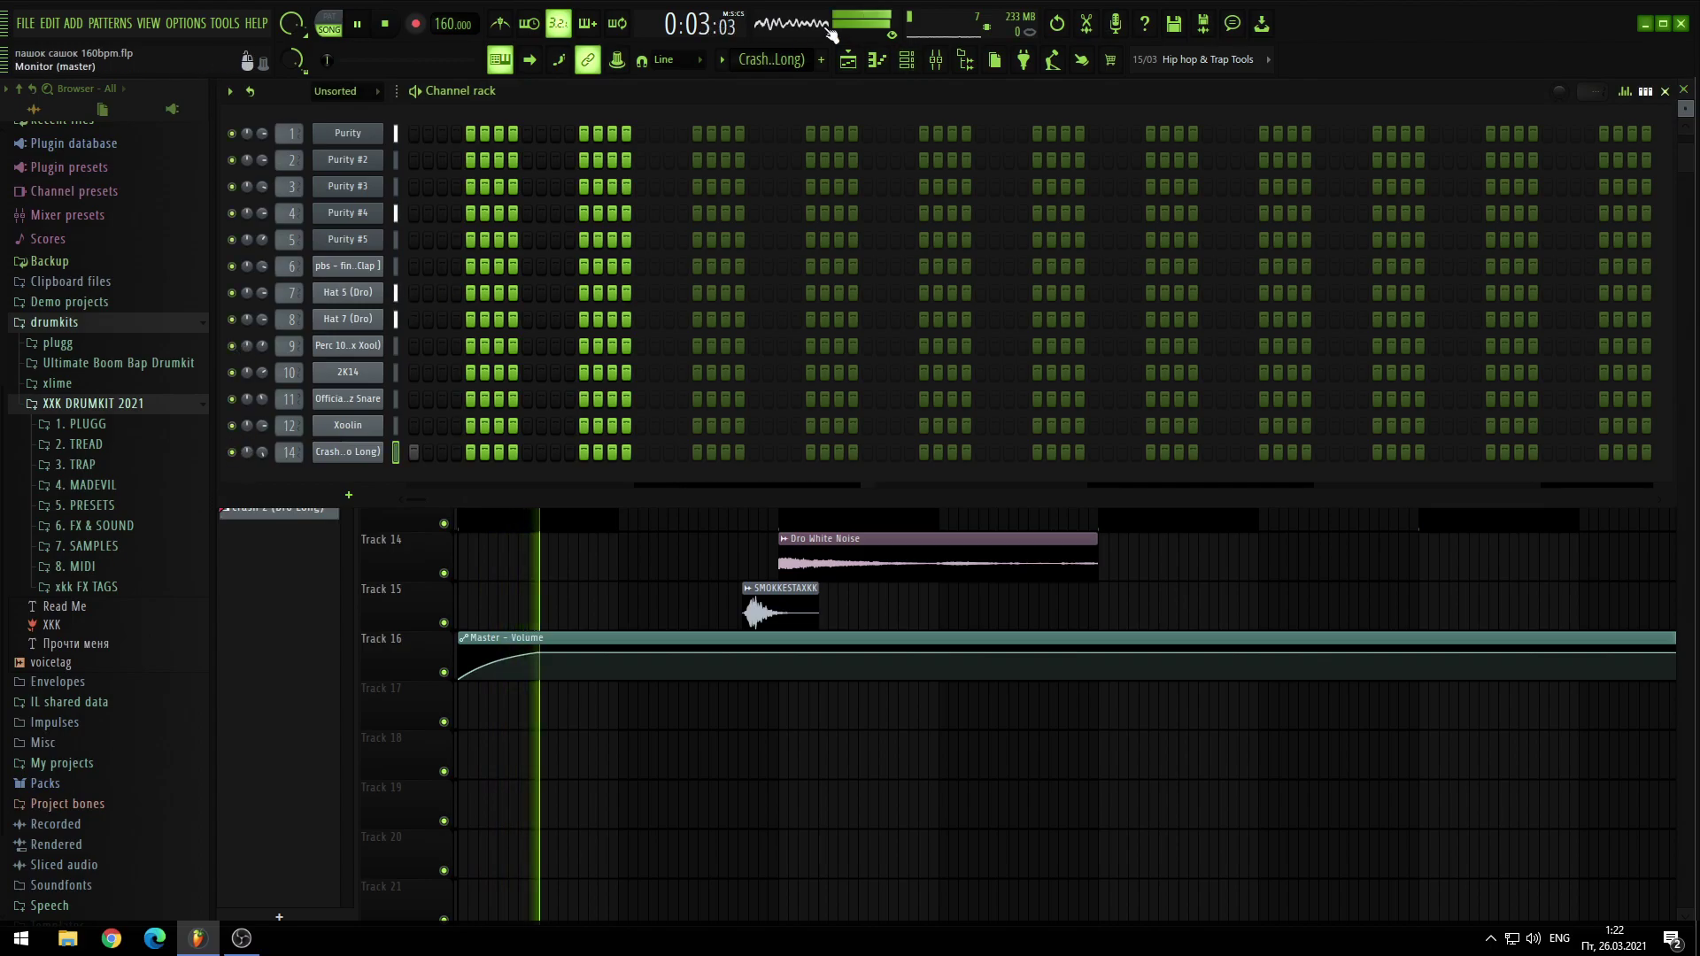
pyautogui.click(920, 65)
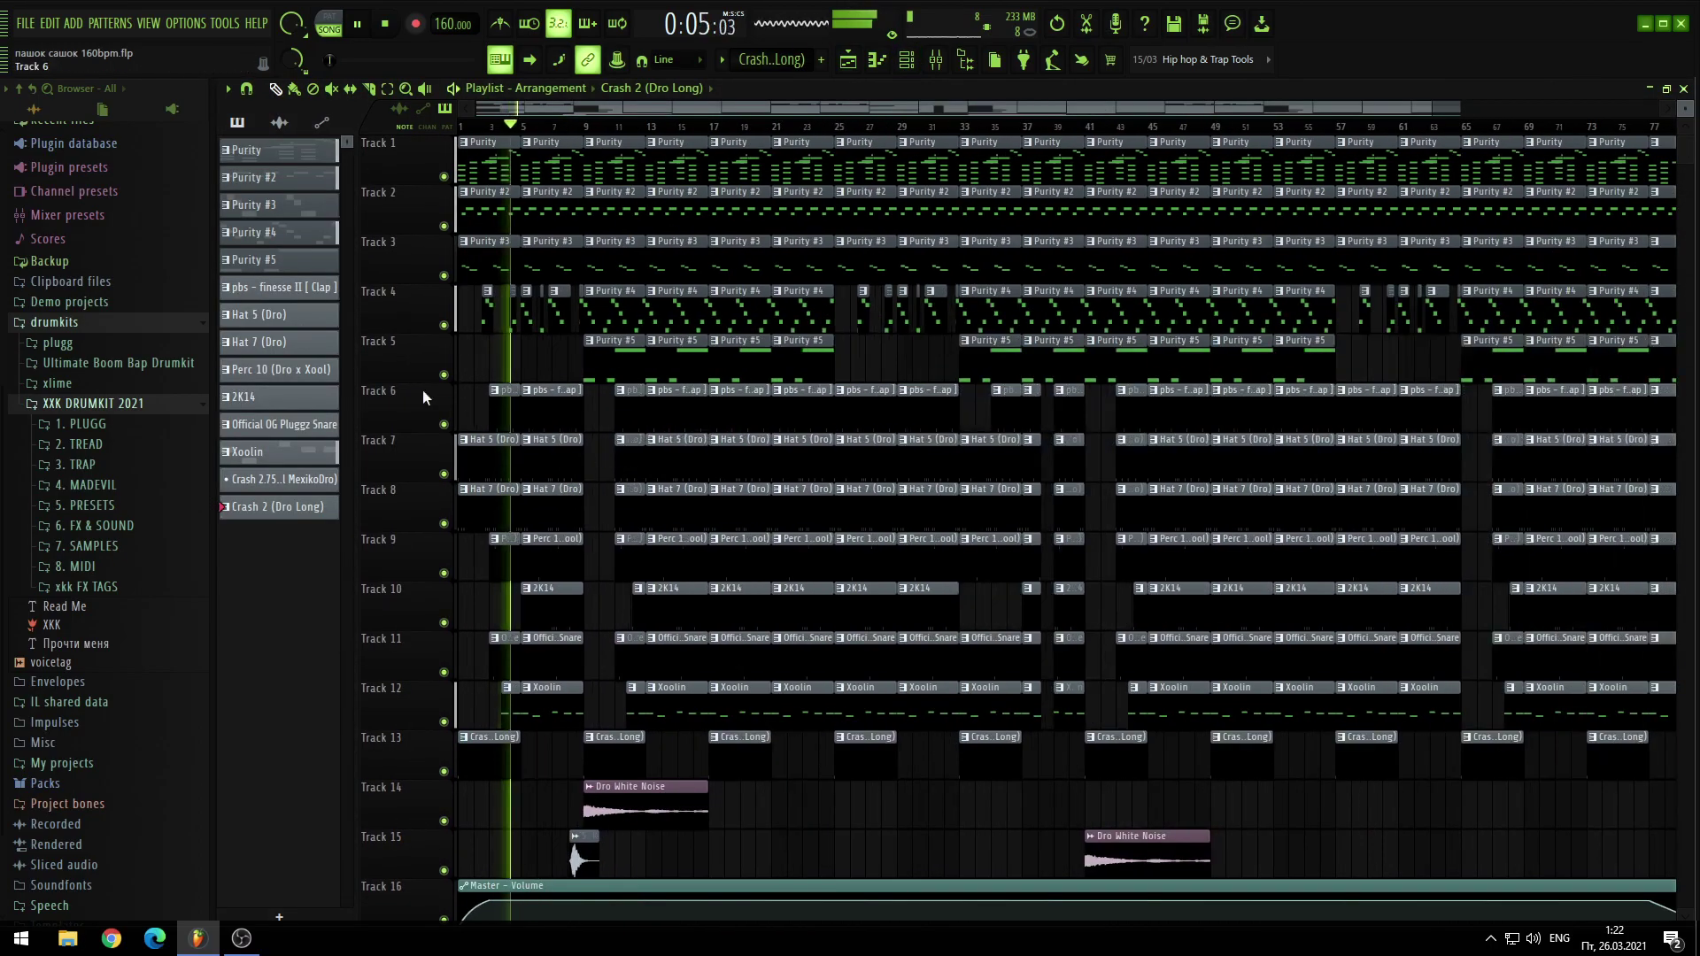
pyautogui.keyDown('ctrl'); pyautogui.click(443, 176); pyautogui.keyUp('ctrl')
pyautogui.moveTo(444, 225); pyautogui.dragTo(444, 374)
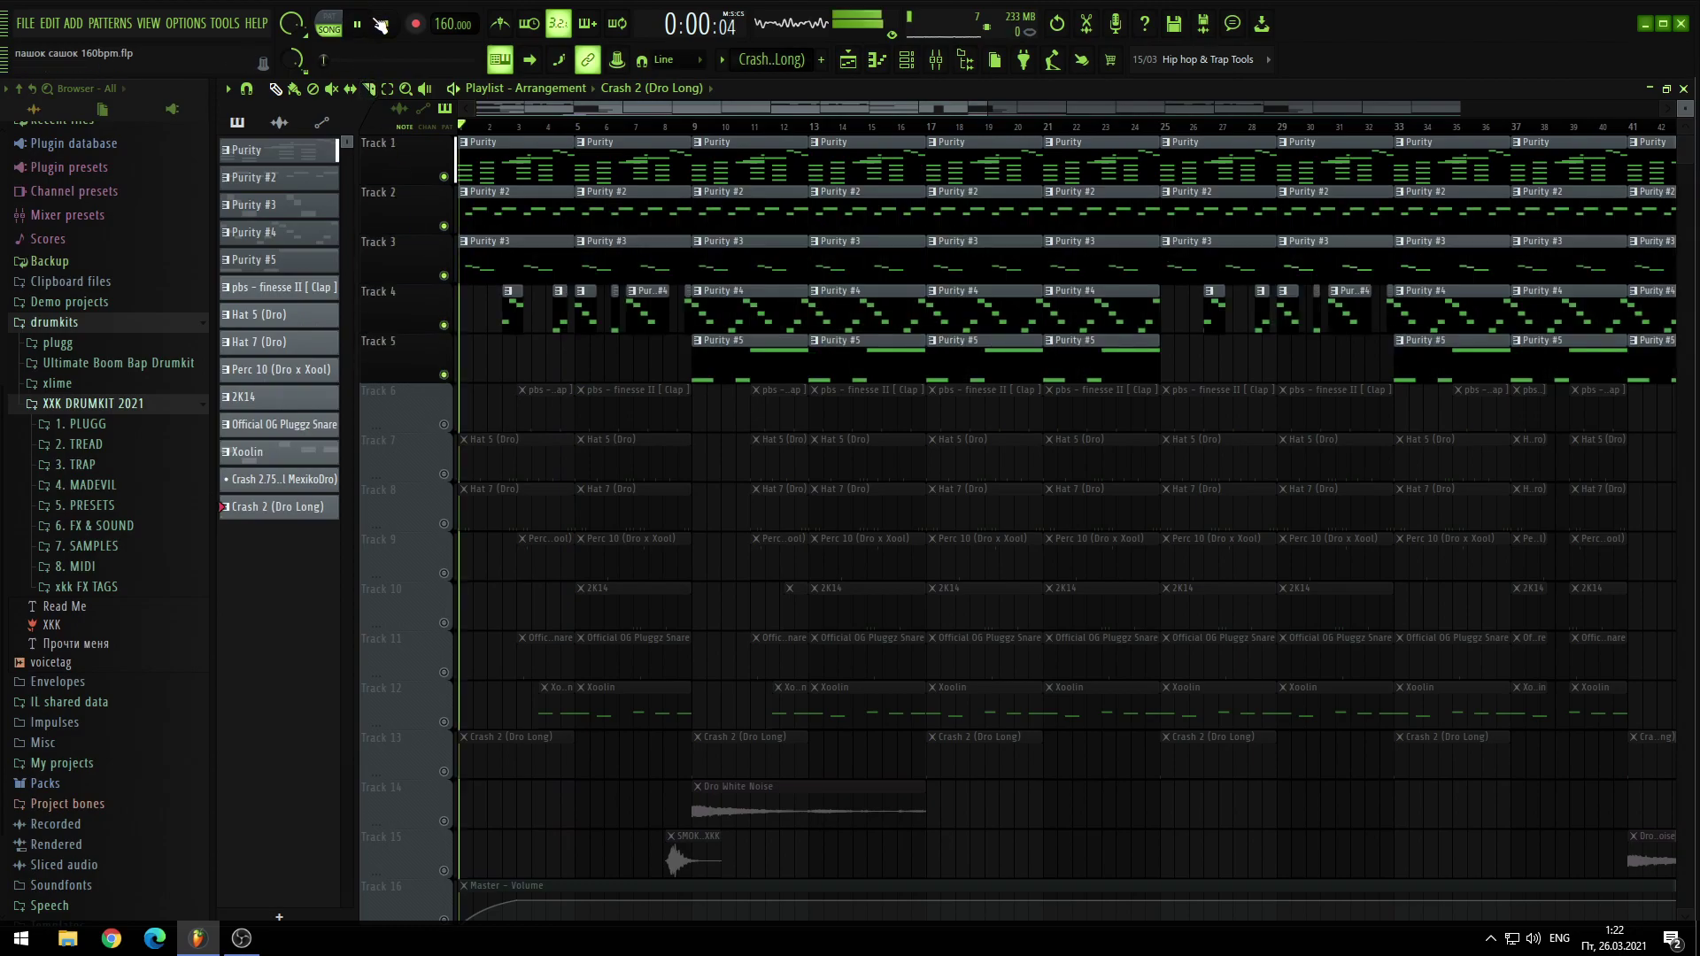
pyautogui.click(666, 126)
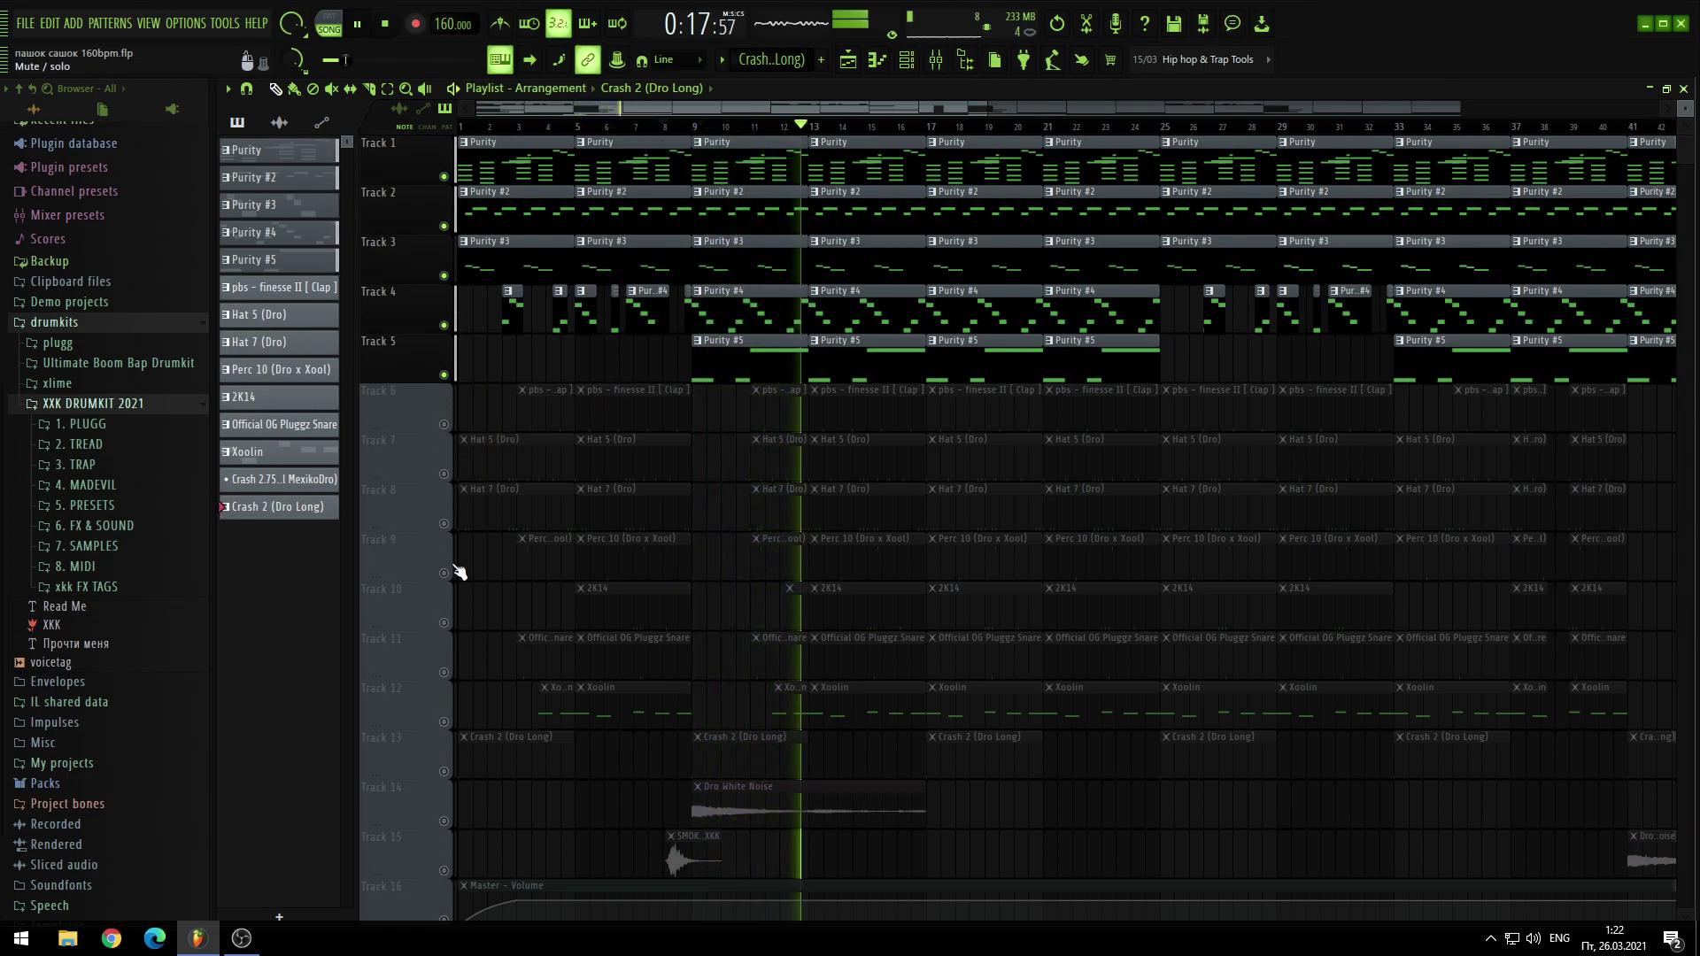
# Step: Restore all playlist tracks to audible and look over the full arrangement through to the Master volume automation clip
pyautogui.rightClick(445, 721)
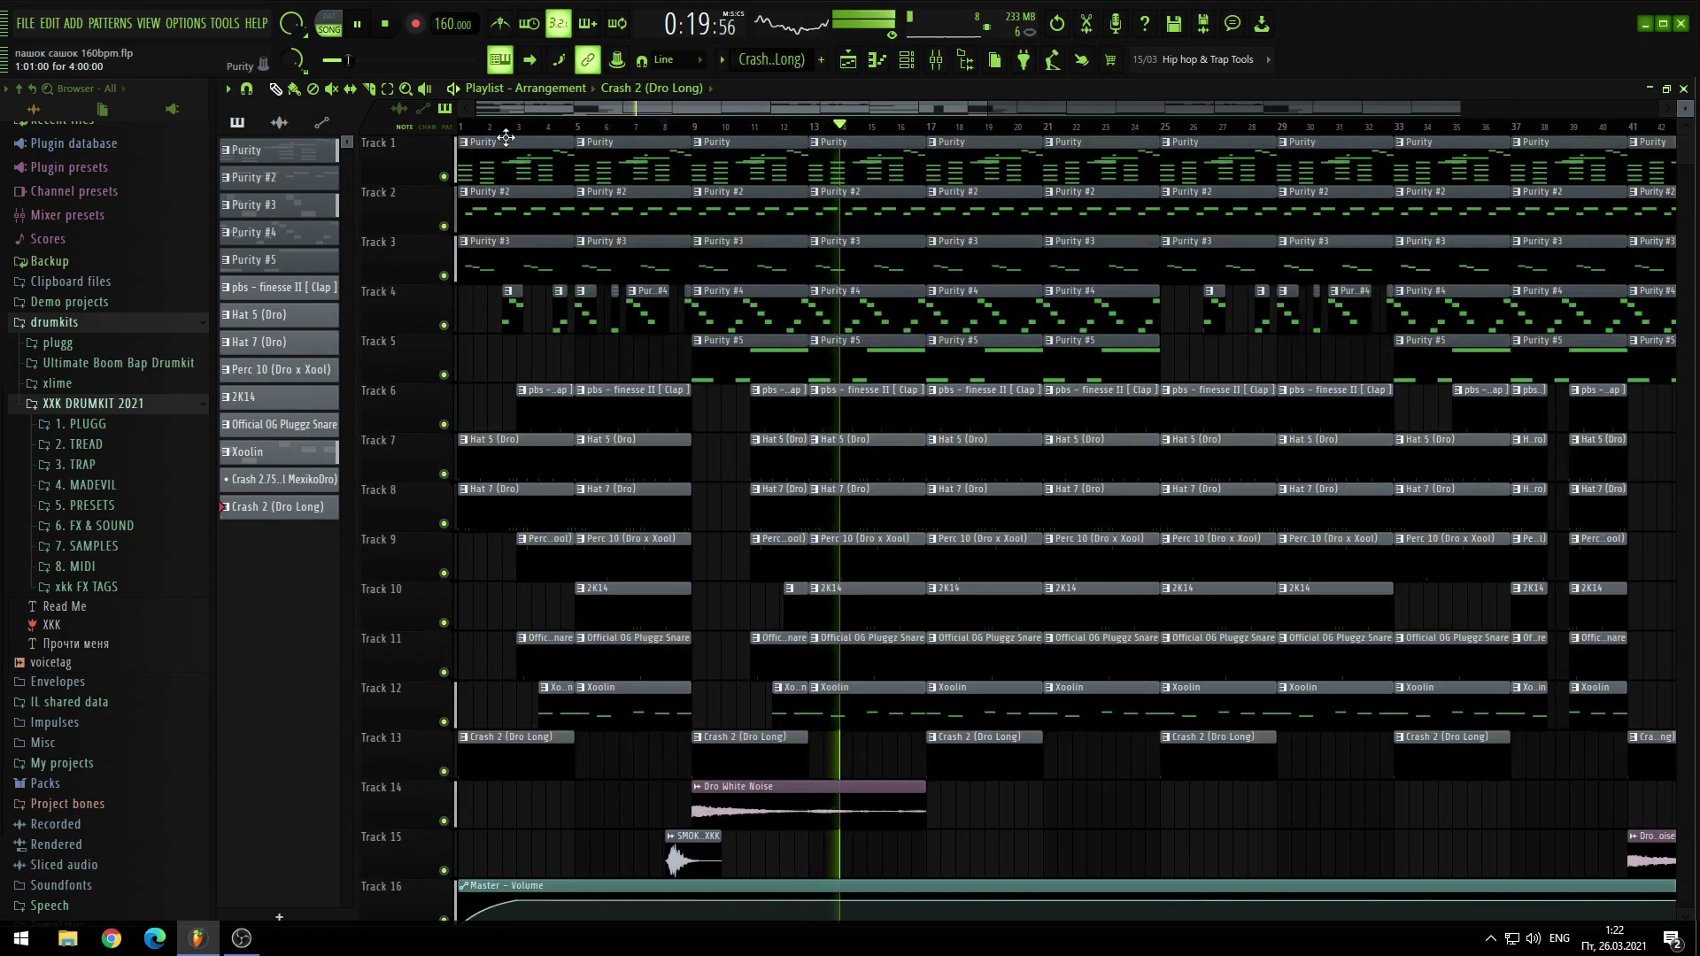
pyautogui.scroll(-1, 633, 365)
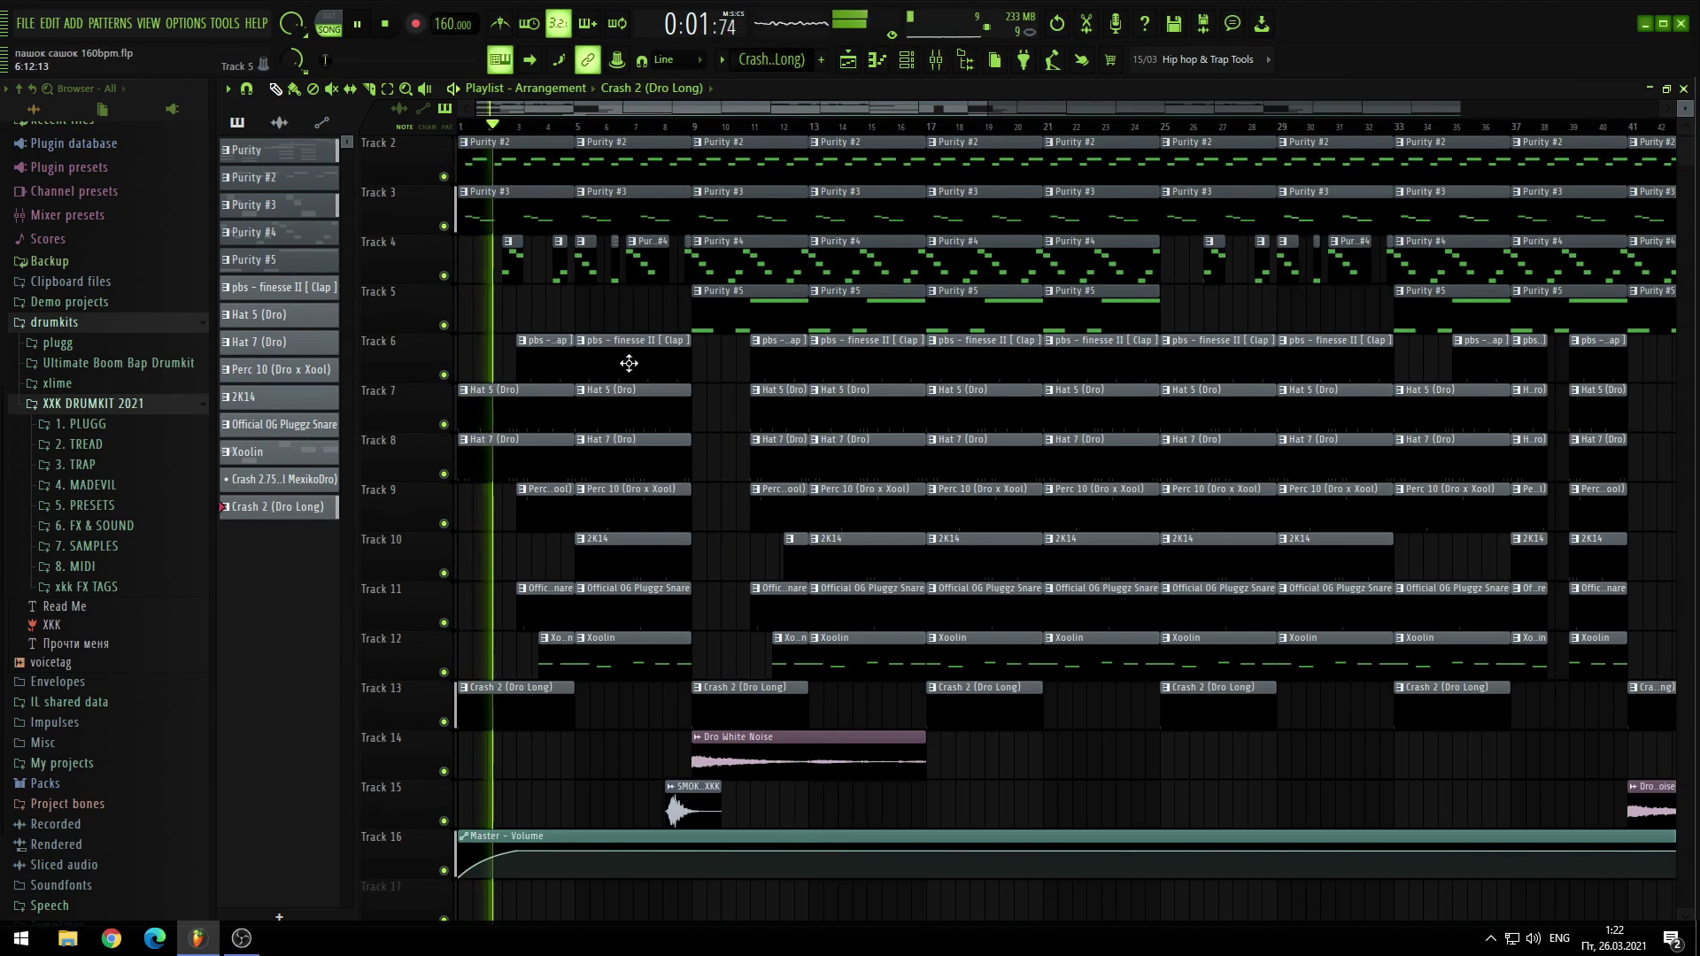
pyautogui.scroll(-1, 636, 381)
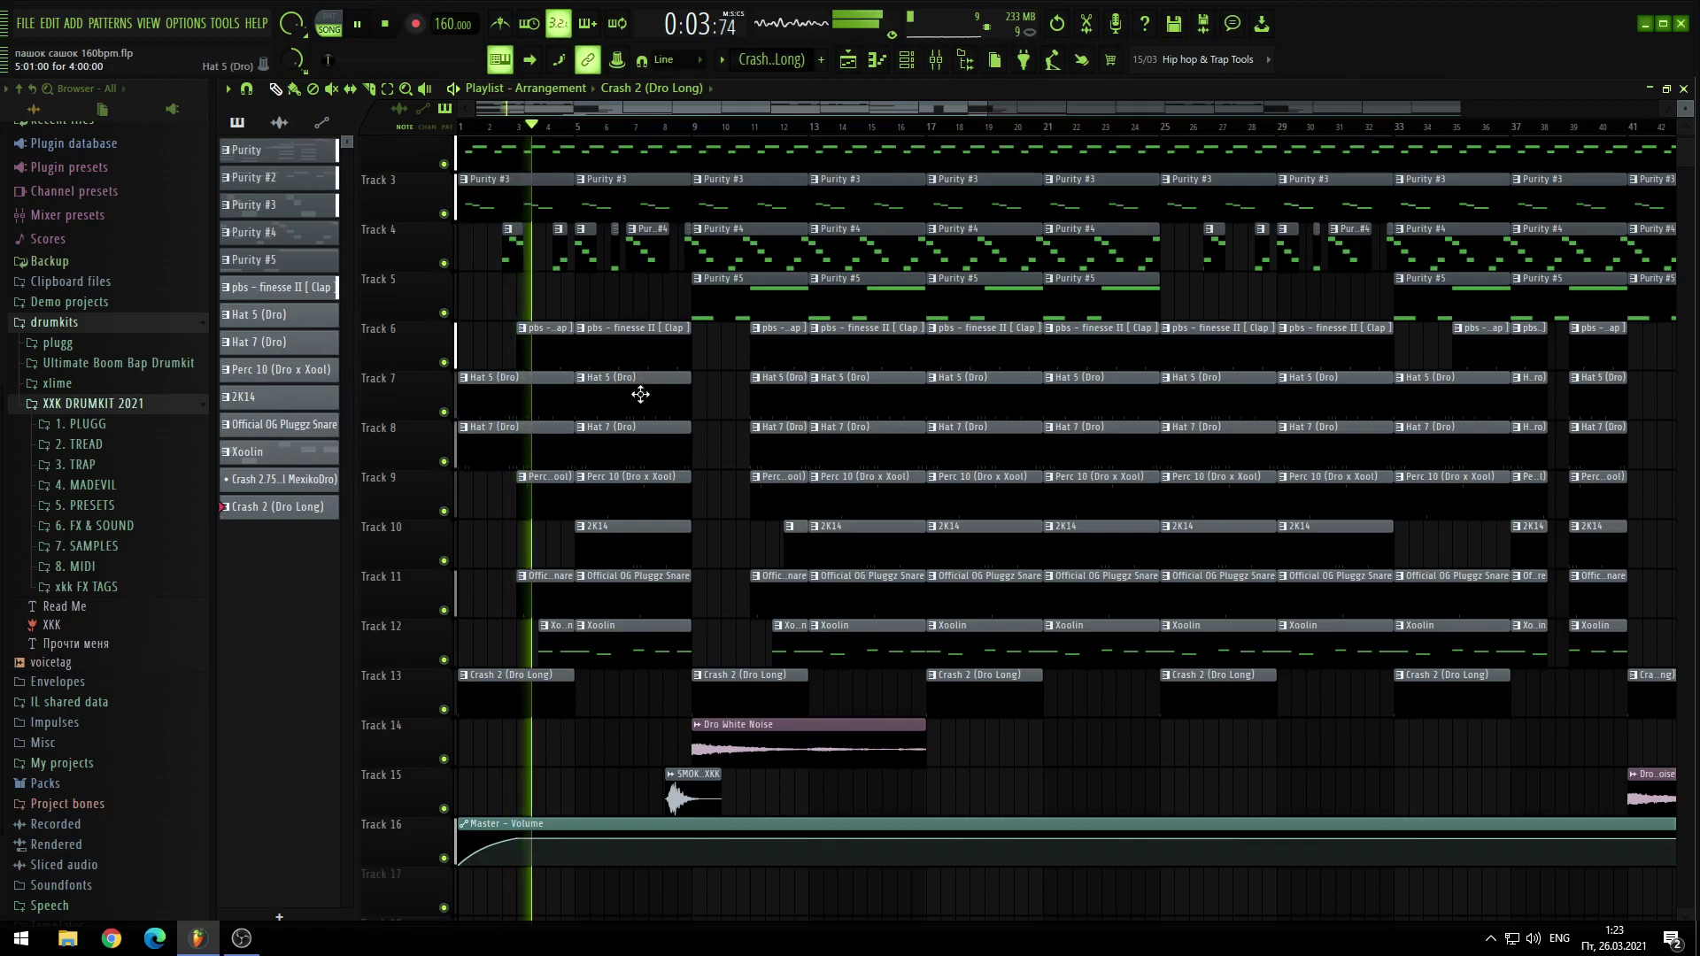
pyautogui.scroll(-1, 644, 403)
pyautogui.scroll(-5, 651, 408)
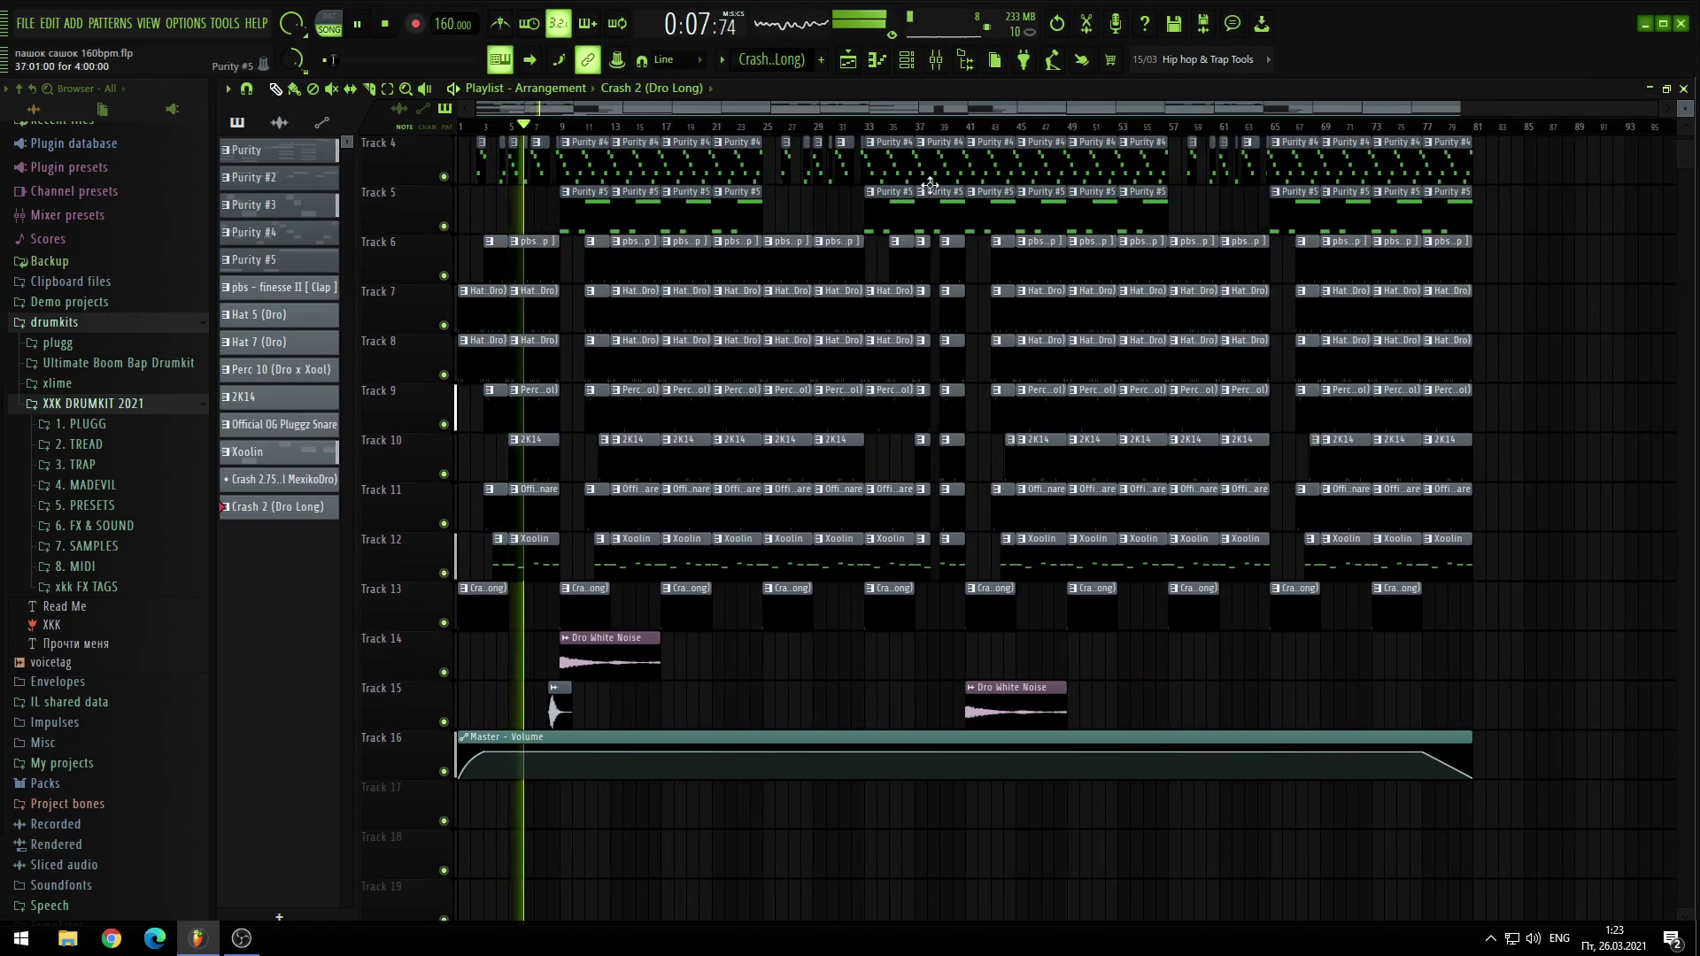
pyautogui.scroll(3, 673, 229)
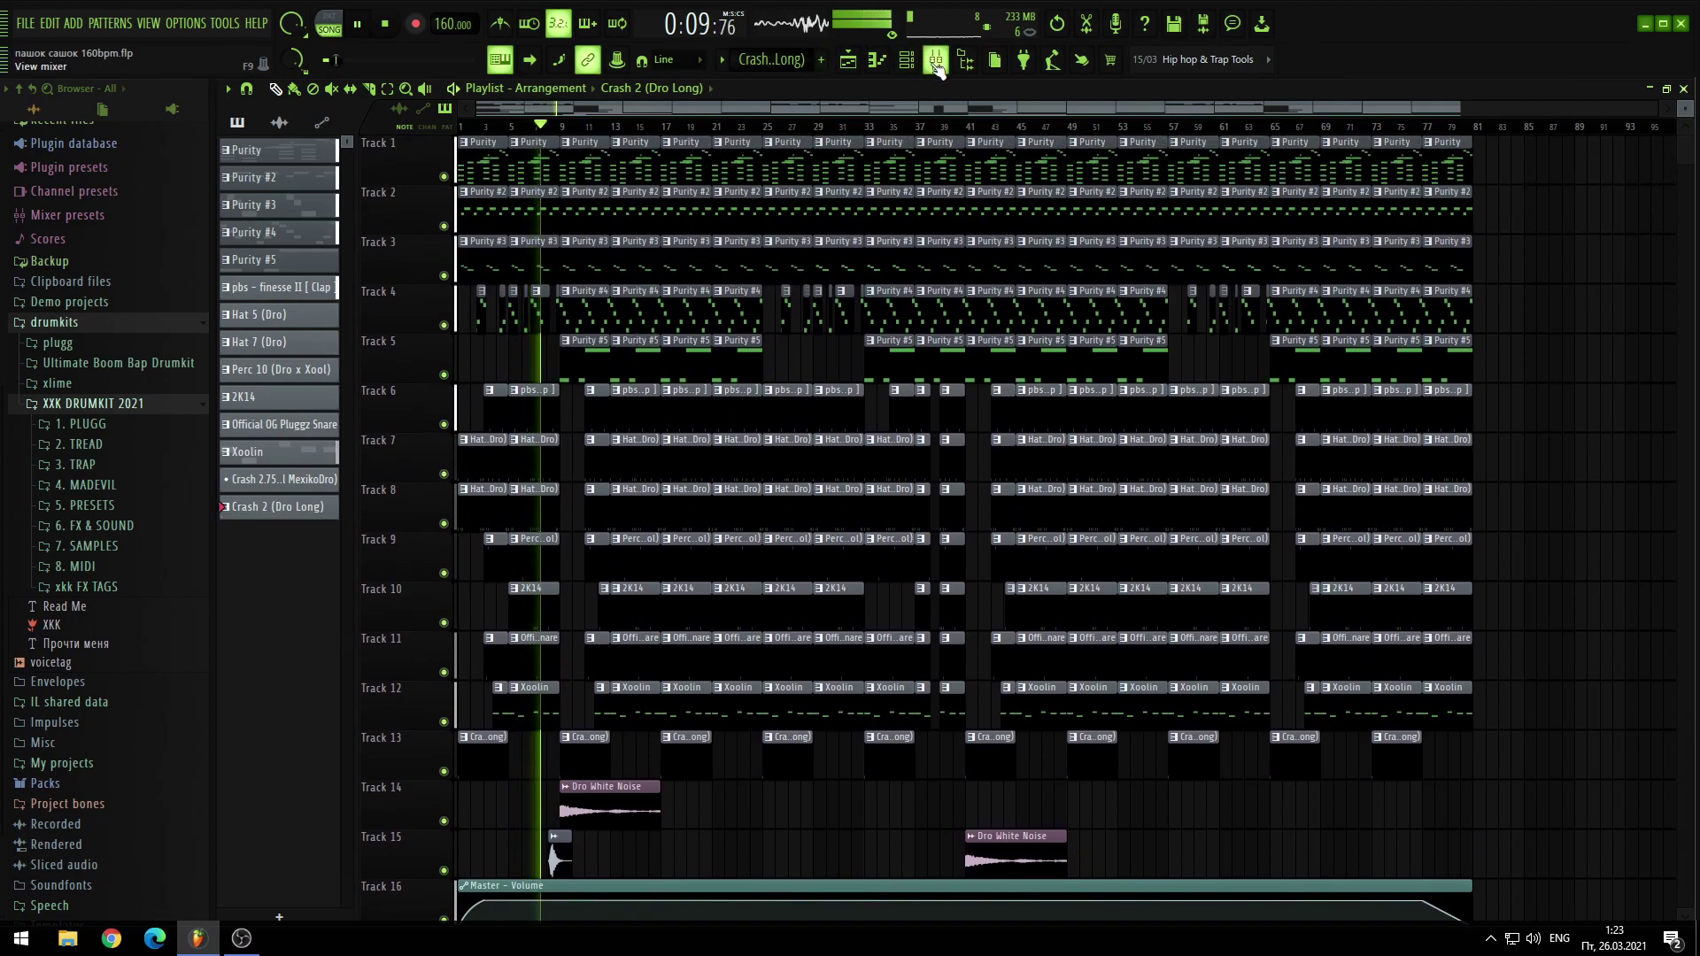
# Step: Remove the ShaperBox2 effect from the first slot of the Master mixer insert and close the mixer
pyautogui.click(935, 59)
pyautogui.click(291, 352)
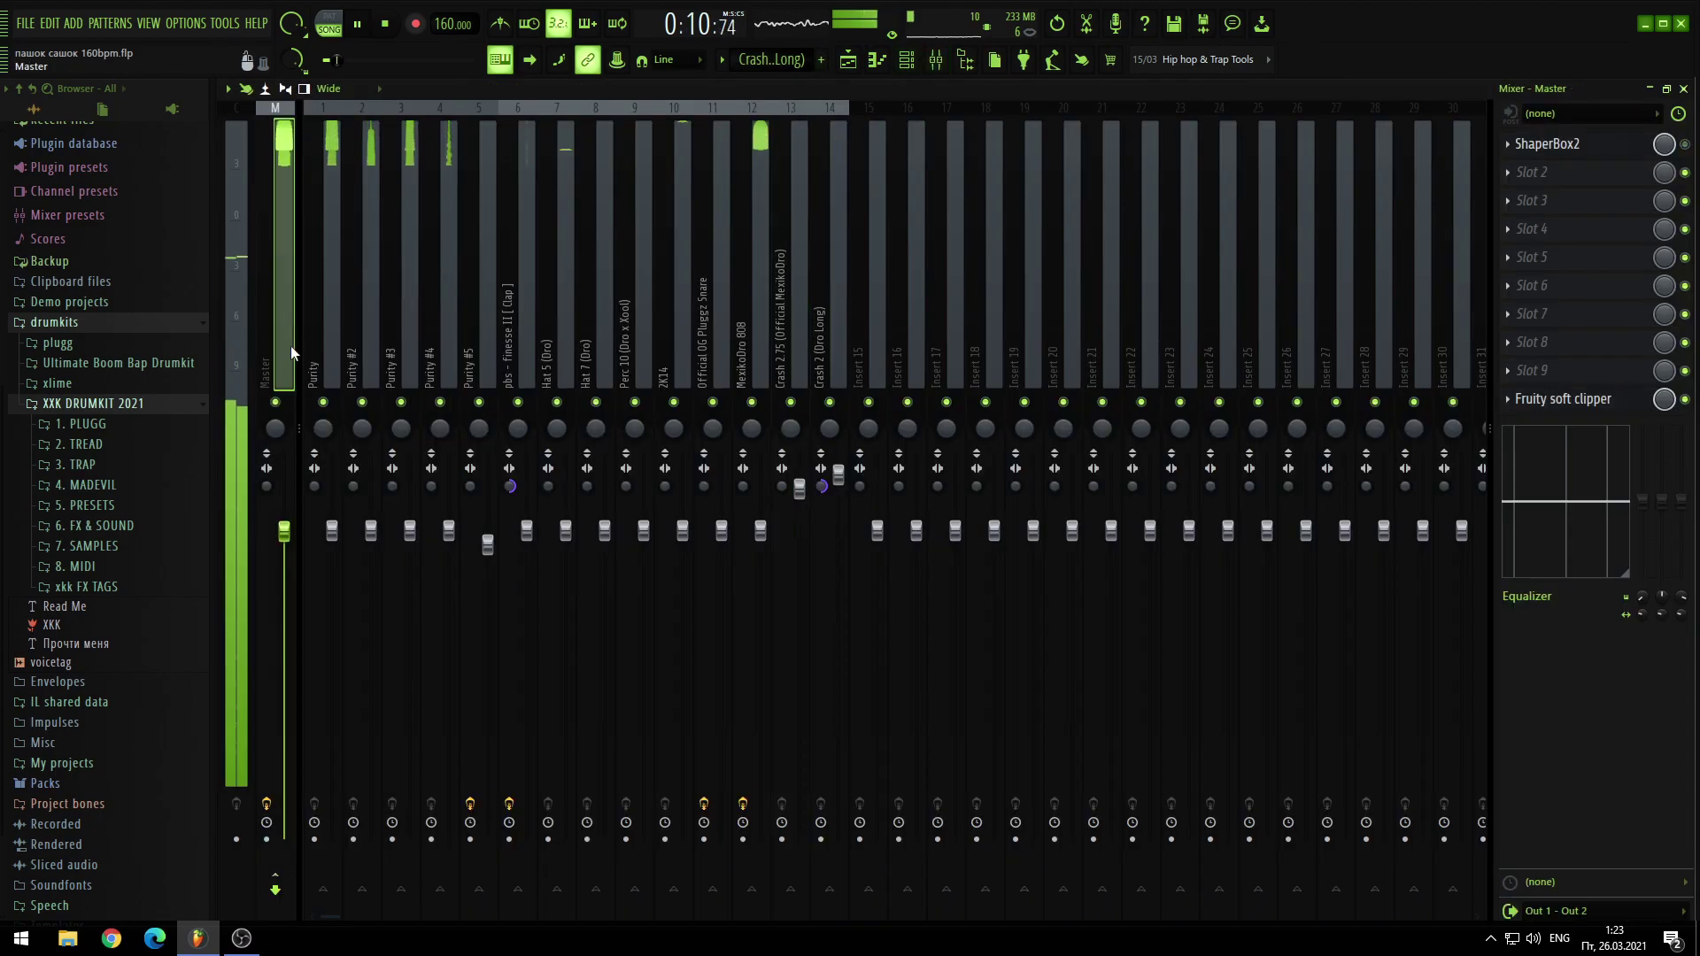
pyautogui.click(1505, 145)
pyautogui.click(1524, 186)
pyautogui.click(934, 528)
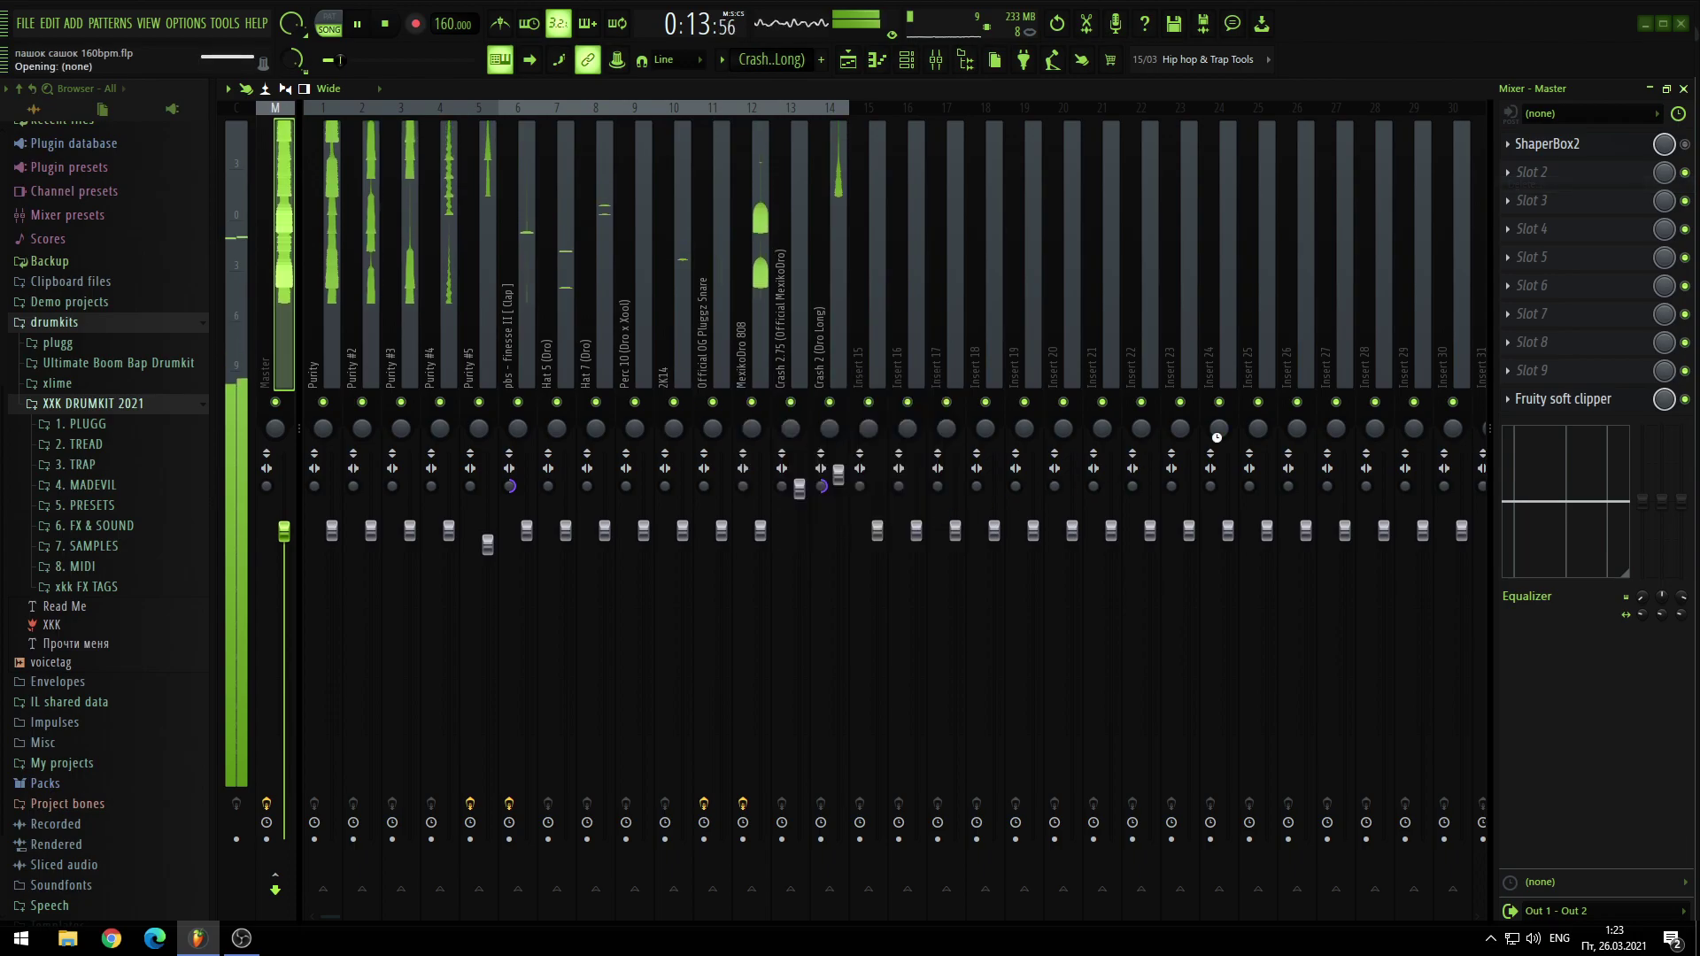
pyautogui.click(934, 59)
# Step: Recheck the Master insert's effect slots in the mixer, close it and show the channel rack
pyautogui.scroll(-3, 762, 420)
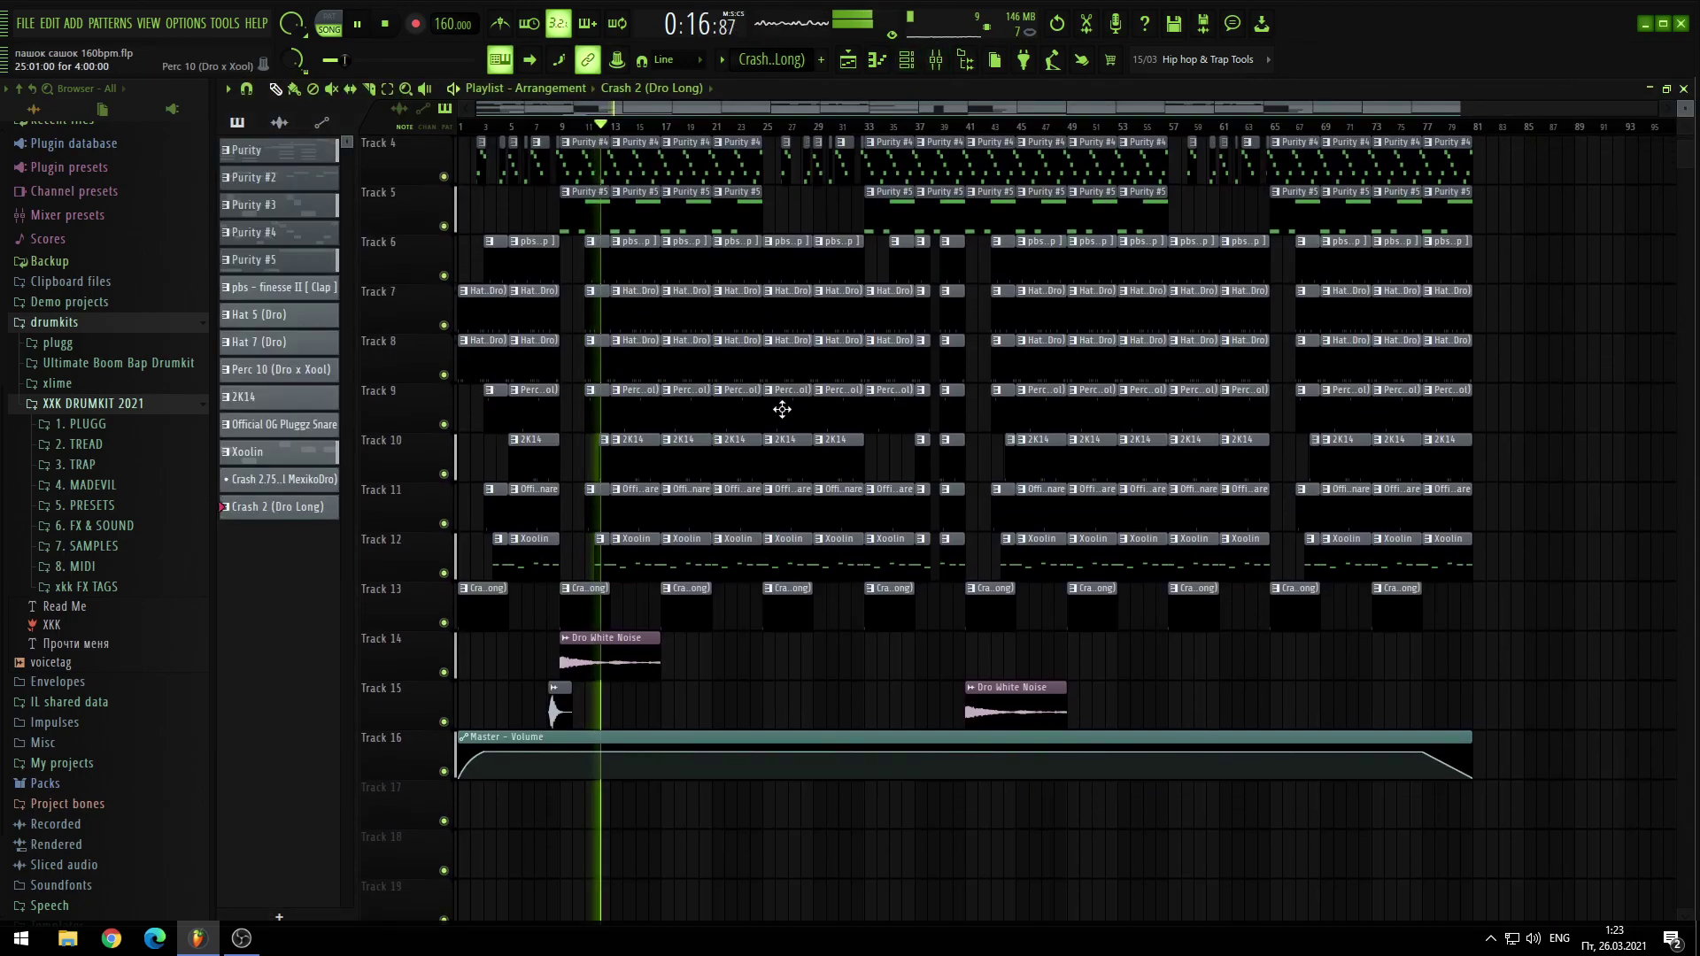
pyautogui.click(937, 62)
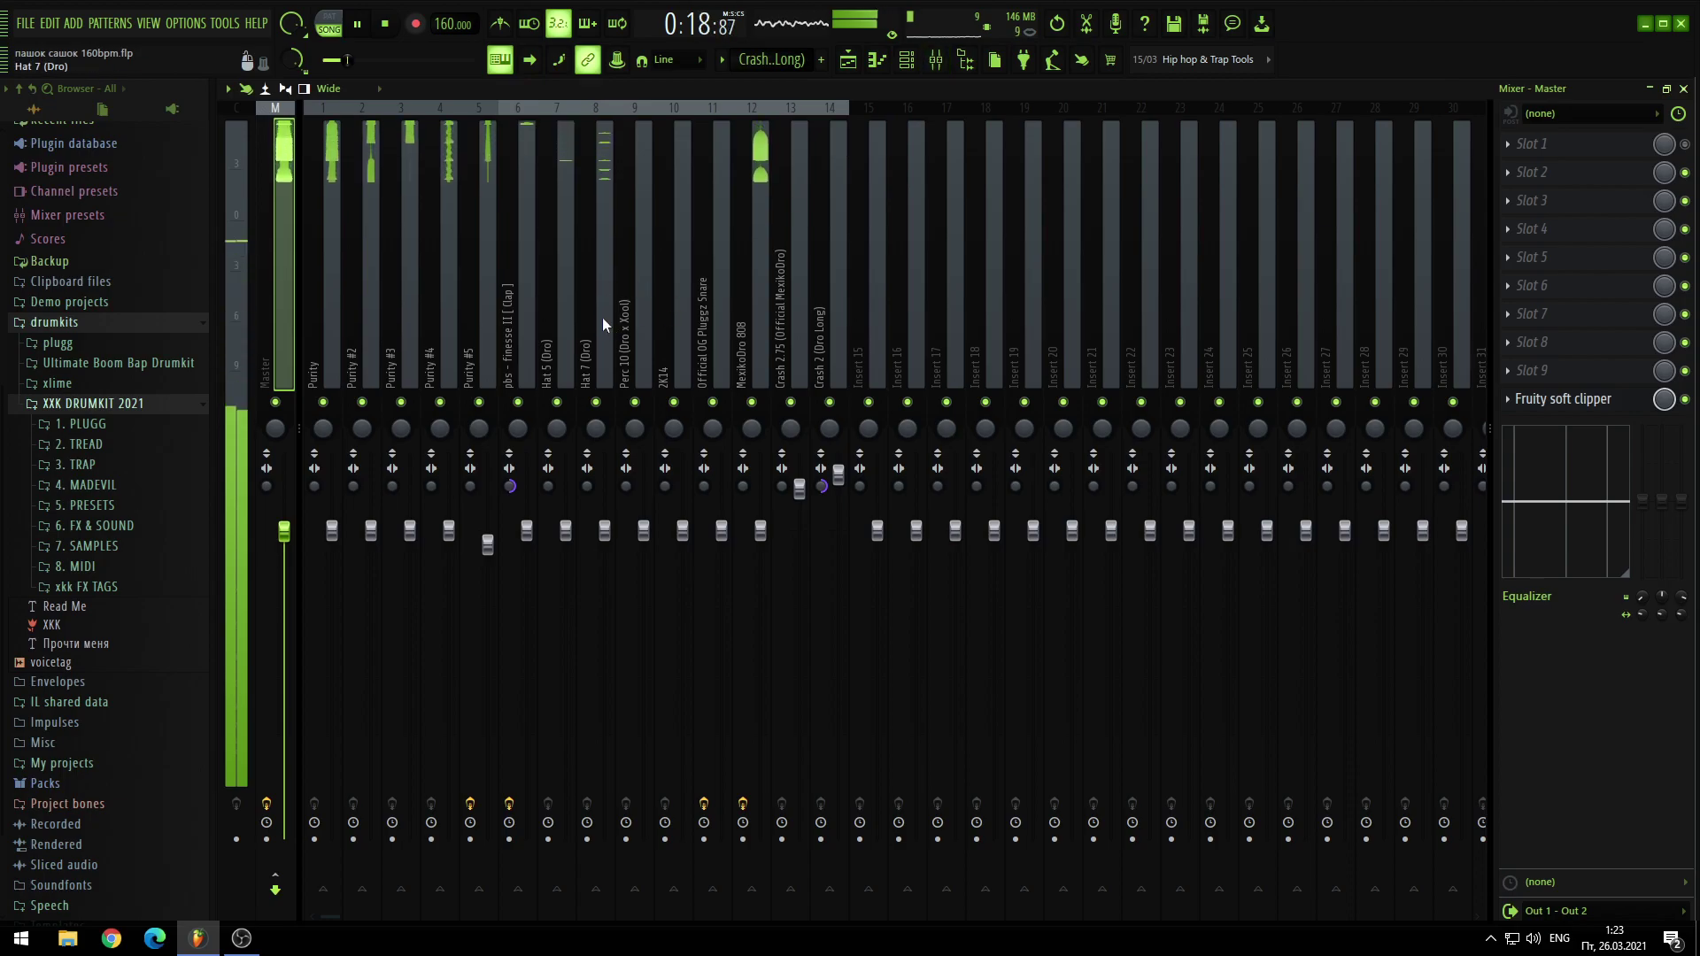
pyautogui.click(935, 59)
pyautogui.click(905, 59)
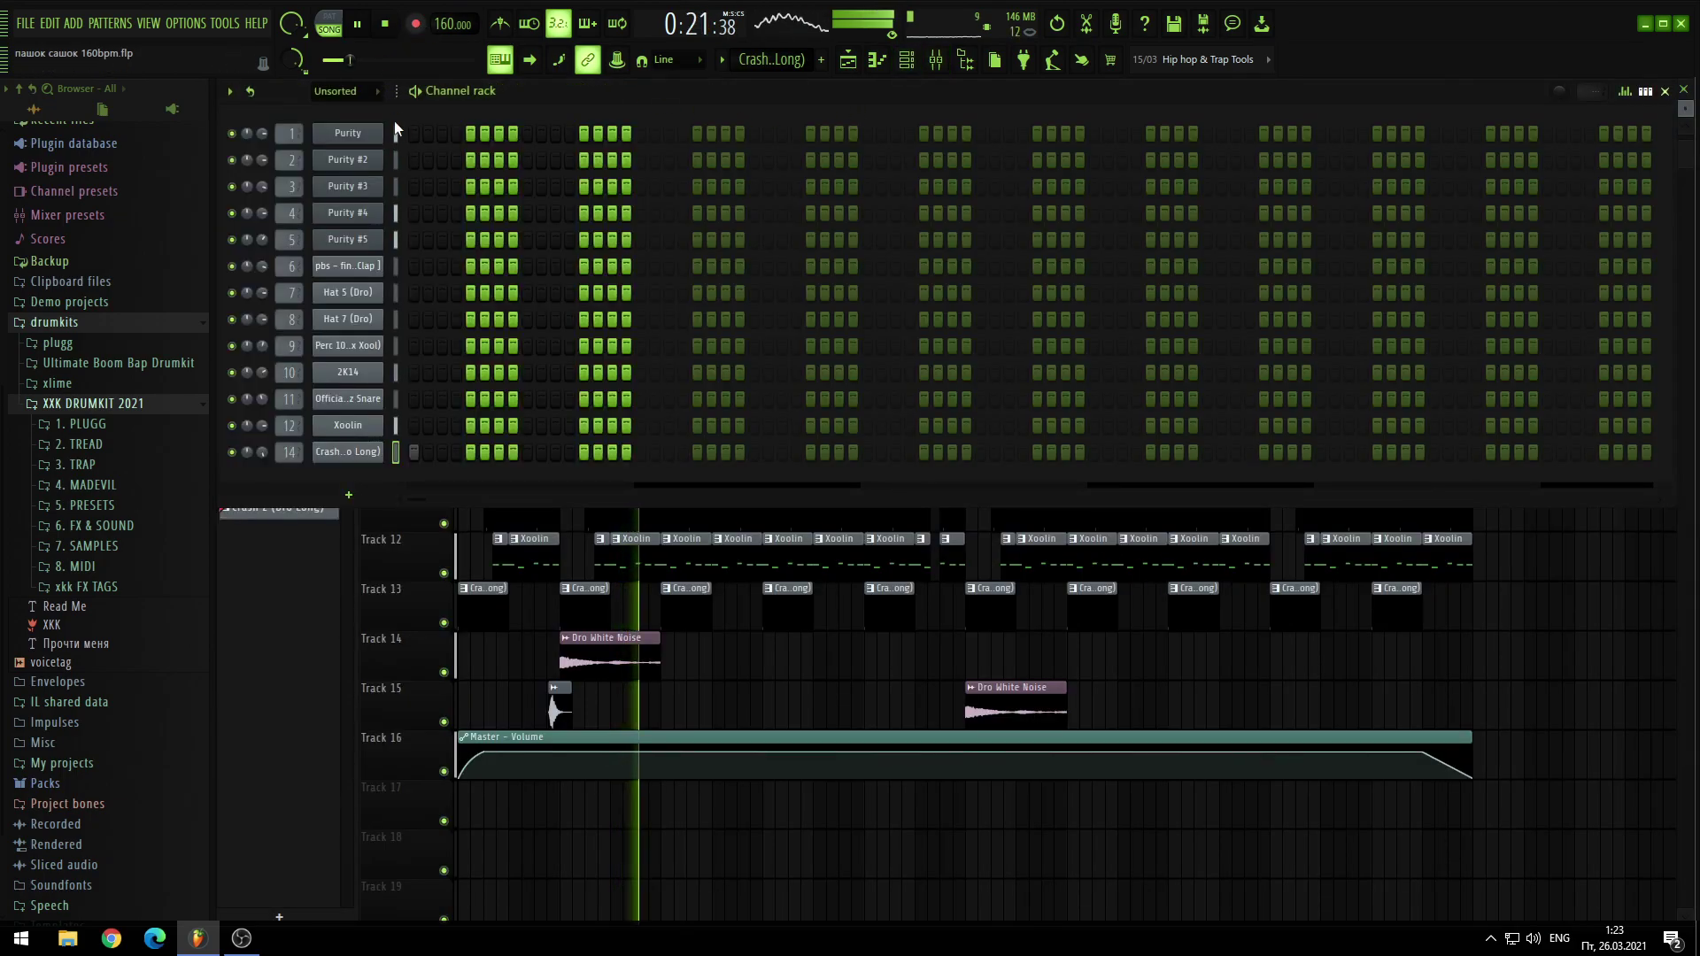